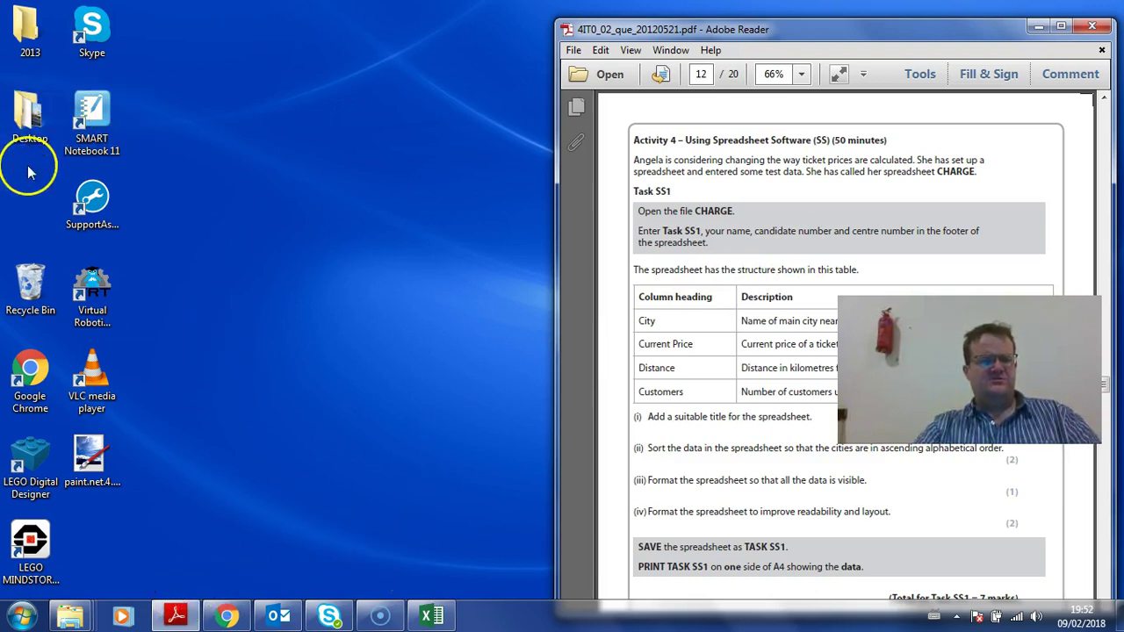
Step: Move the Reader window aside, drop the Resources folder mid-desktop, then return Reader to the top right
{"action": "left_click_drag", "start_coordinate": [702, 35], "coordinate": [626, 173]}
{"action": "left_click_drag", "start_coordinate": [900, 112], "coordinate": [241, 185]}
{"action": "left_click_drag", "start_coordinate": [569, 170], "coordinate": [647, 22]}
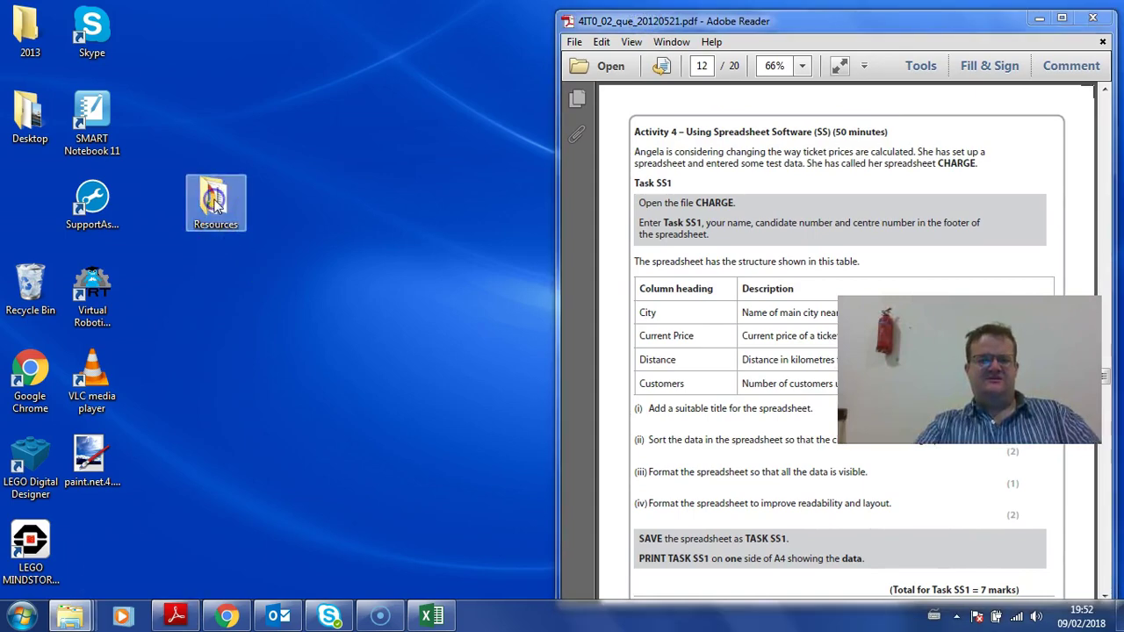
Step: Open the CHARGE spreadsheet from the Resources folder, full screen
{"action": "double_click", "coordinate": [215, 202]}
{"action": "double_click", "coordinate": [734, 138]}
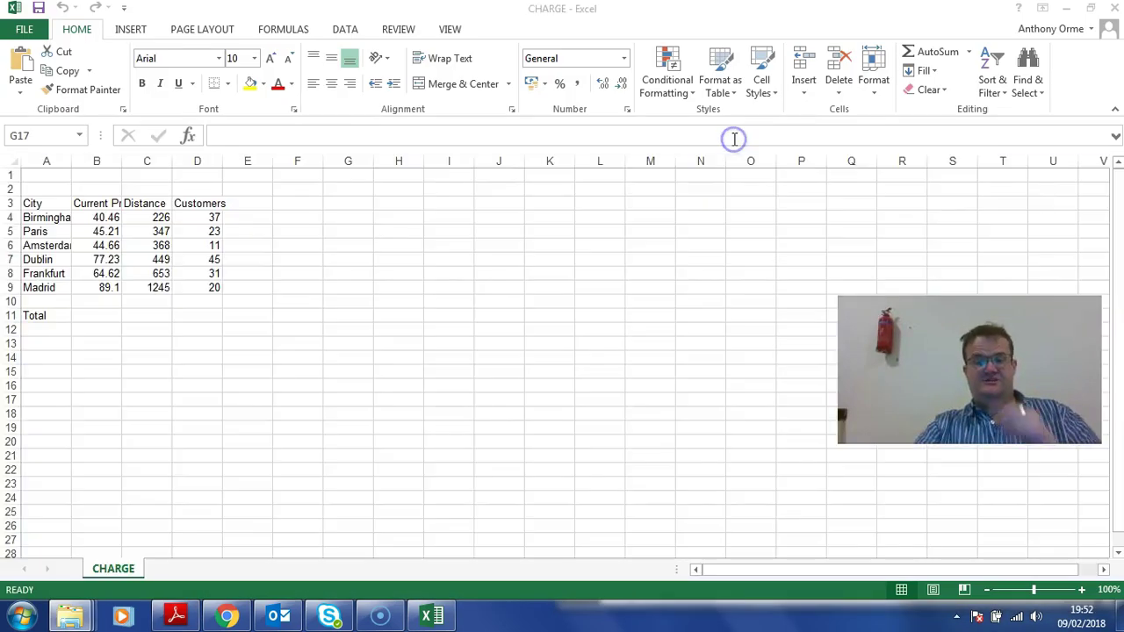
{"action": "left_click_drag", "start_coordinate": [663, 12], "coordinate": [510, 70]}
{"action": "double_click", "coordinate": [509, 68]}
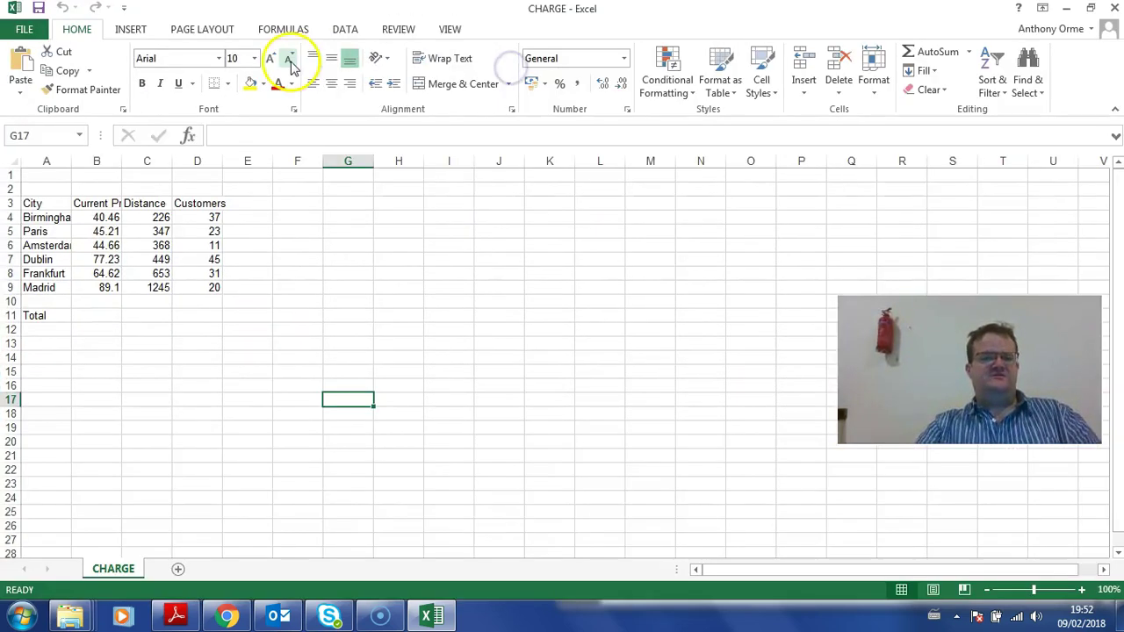
Step: Put Task SS1 in the left footer and the candidate's name in the right footer
{"action": "left_click", "coordinate": [130, 29]}
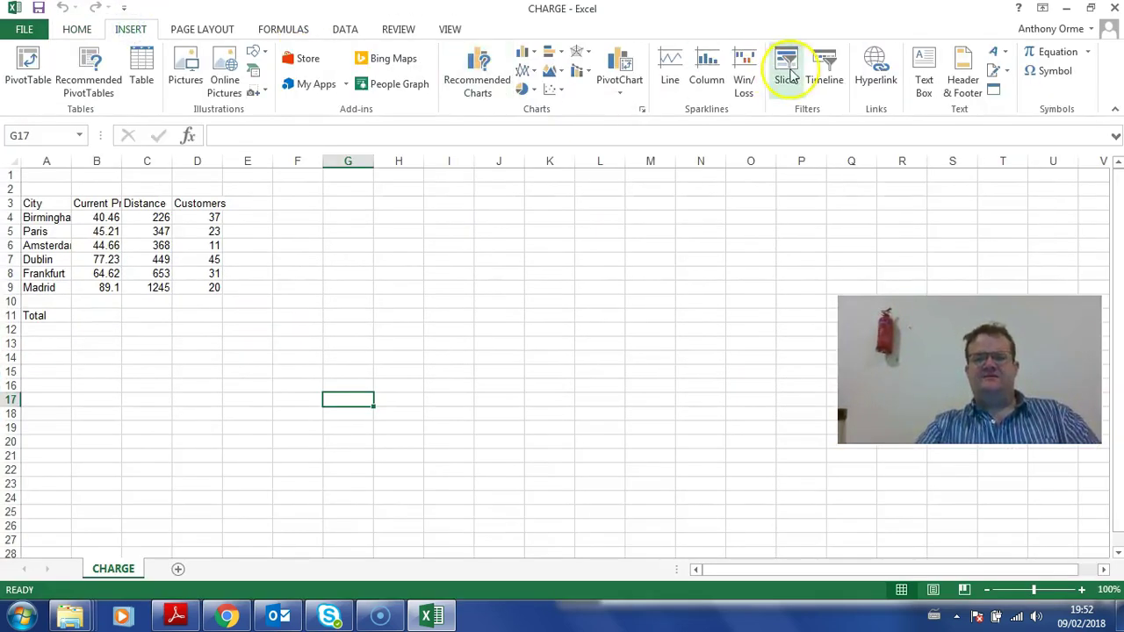
{"action": "left_click", "coordinate": [963, 75]}
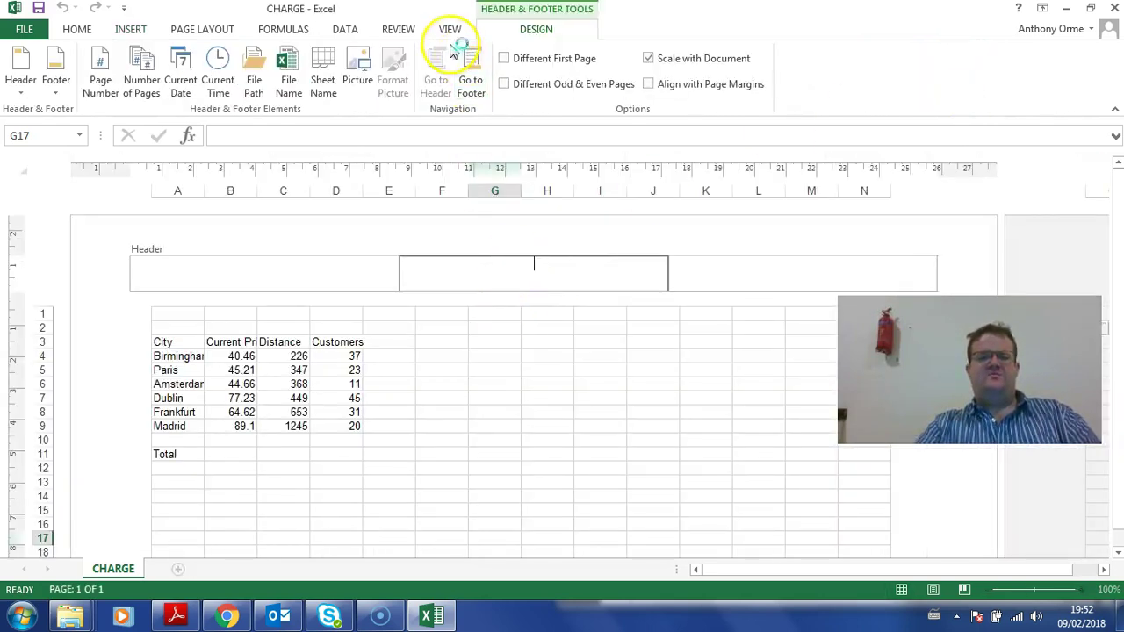
{"action": "left_click", "coordinate": [474, 86]}
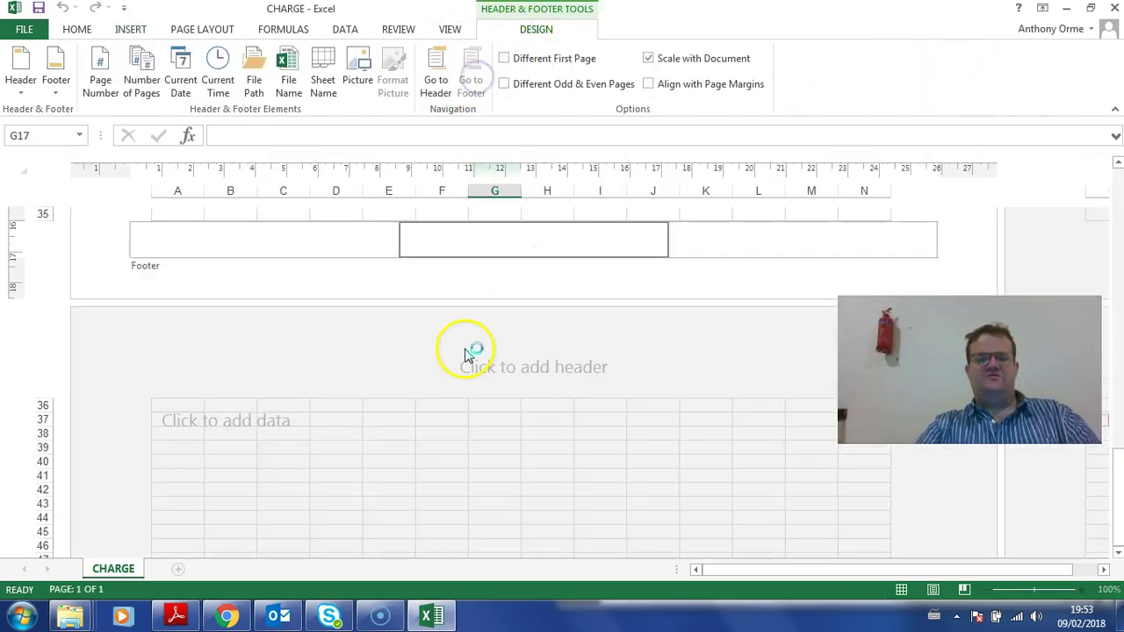
{"action": "left_click", "coordinate": [299, 246]}
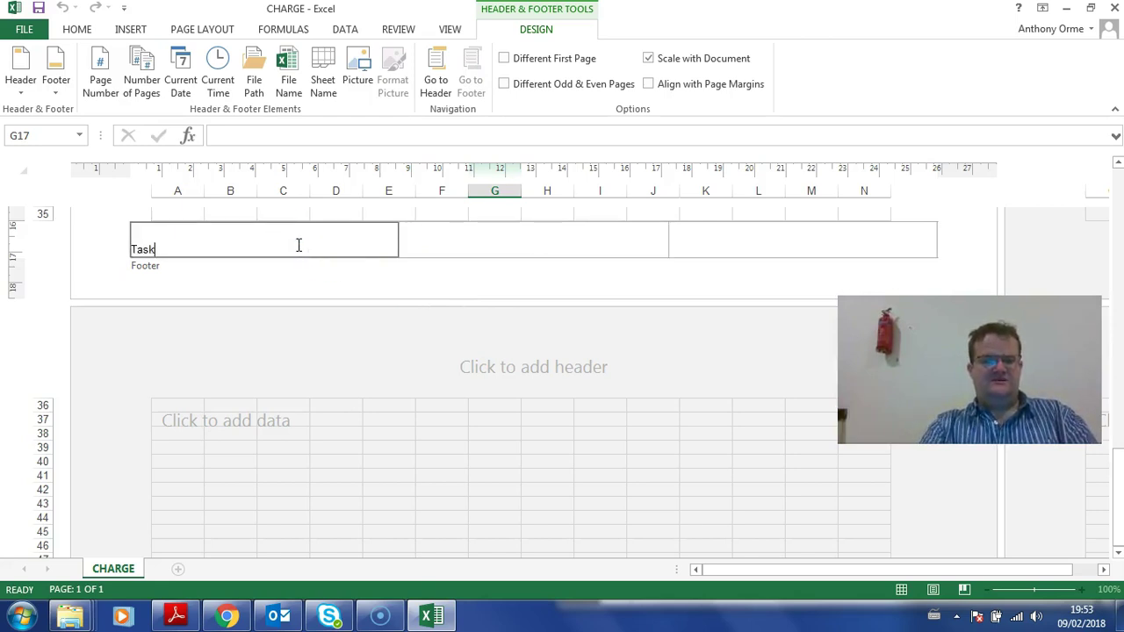
{"action": "left_click", "coordinate": [500, 220]}
{"action": "left_click", "coordinate": [748, 232]}
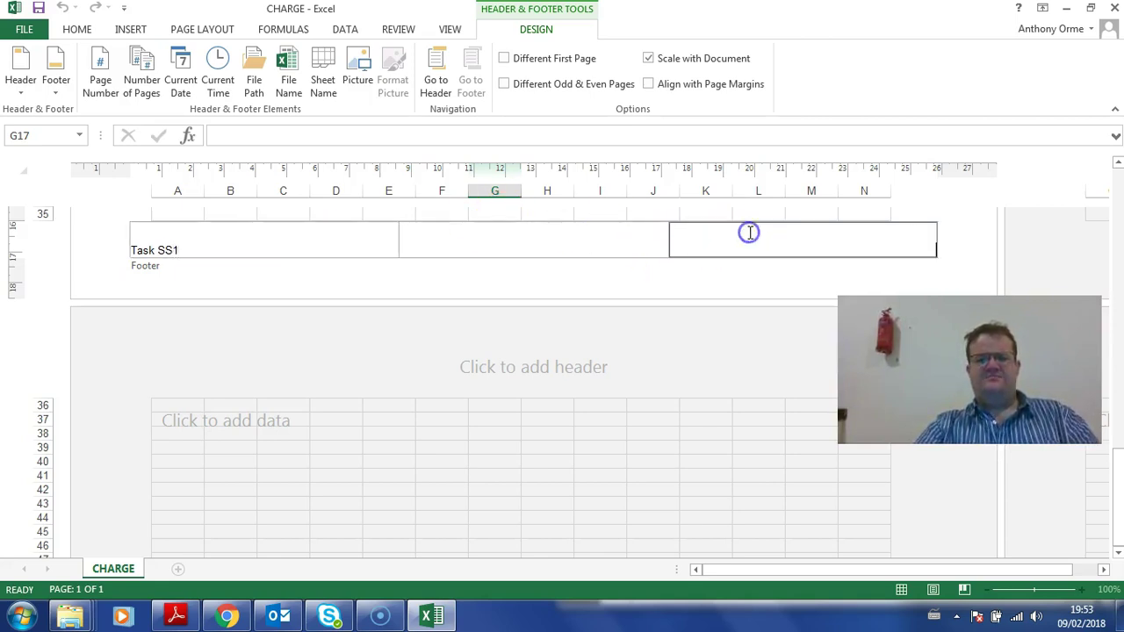
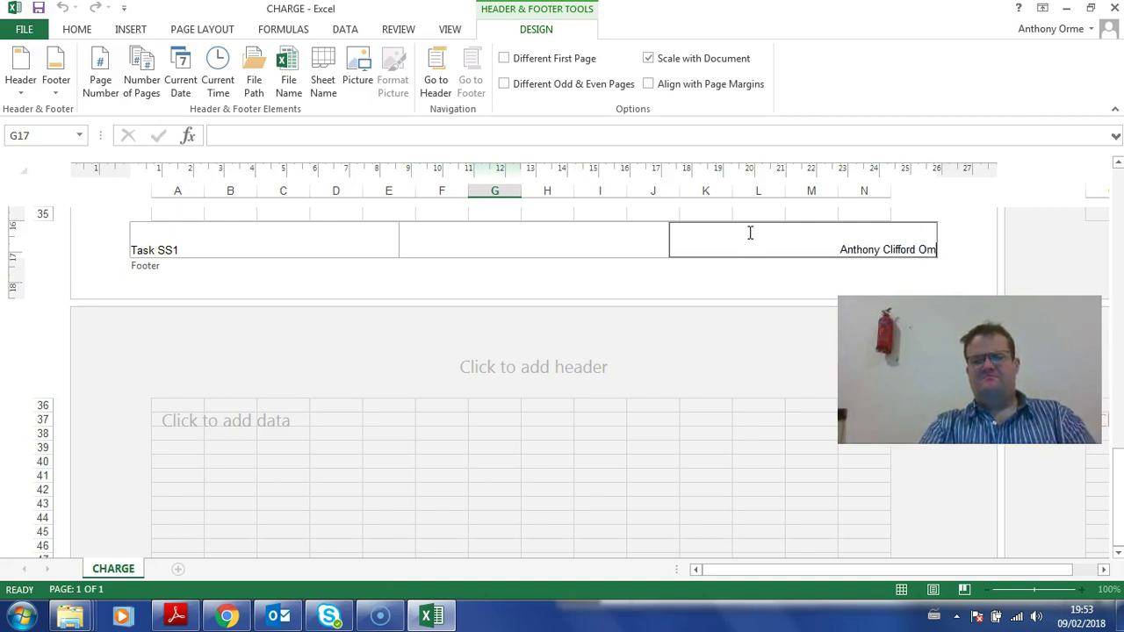
{"action": "left_click_drag", "start_coordinate": [752, 12], "coordinate": [0, 220]}
{"action": "left_click", "coordinate": [921, 27]}
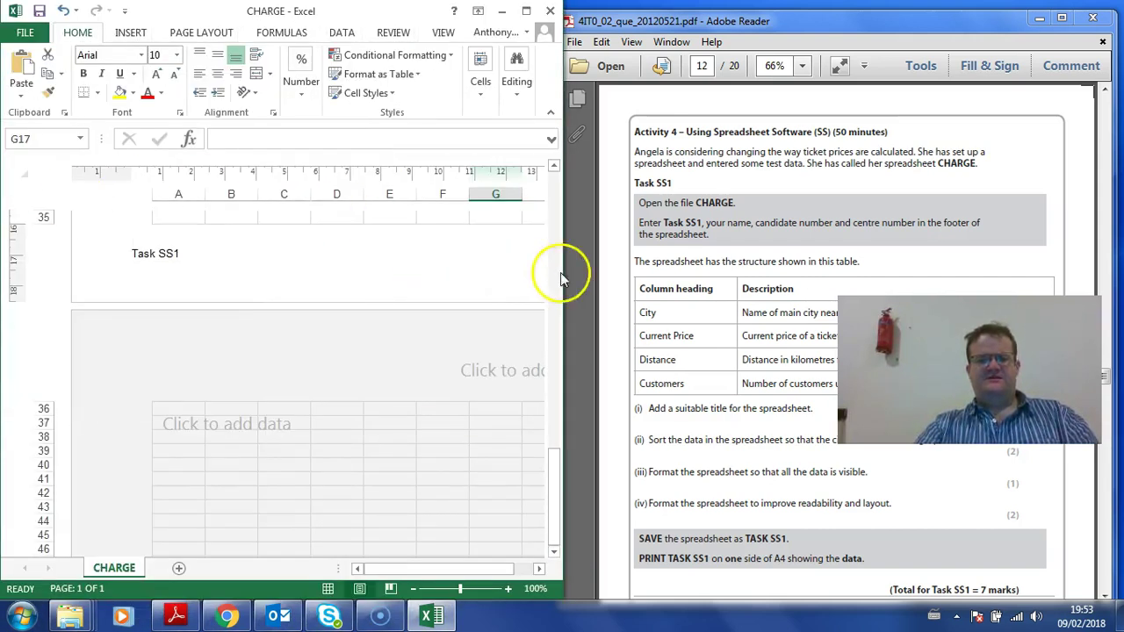
Step: Switch the maximised CHARGE sheet from Page Layout back to Normal view
{"action": "double_click", "coordinate": [391, 9]}
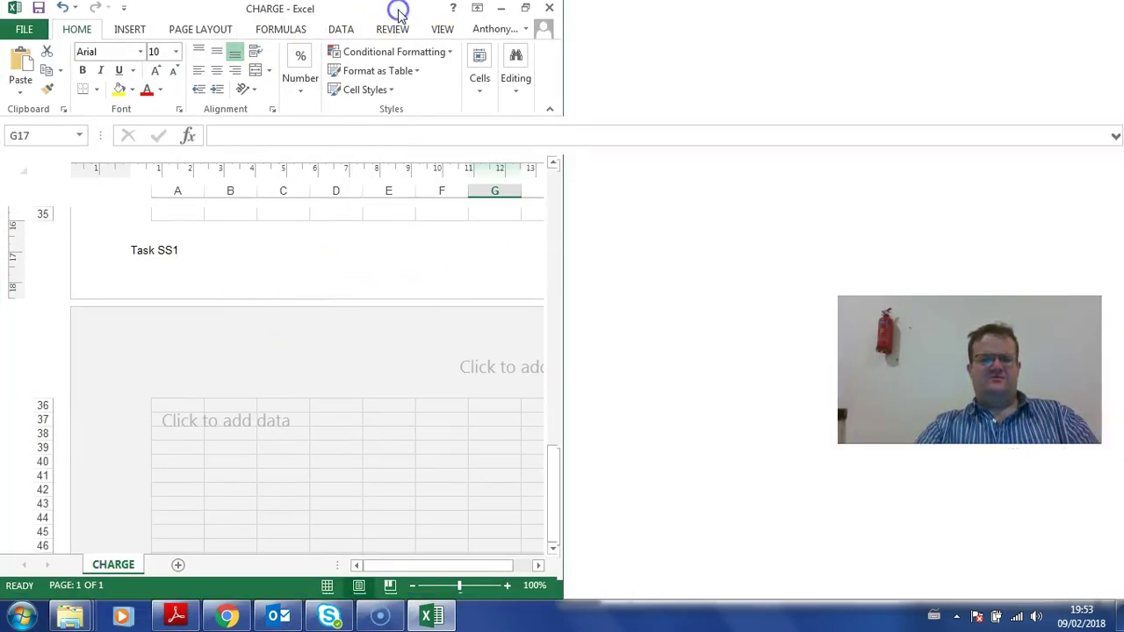
{"action": "left_click", "coordinate": [452, 31]}
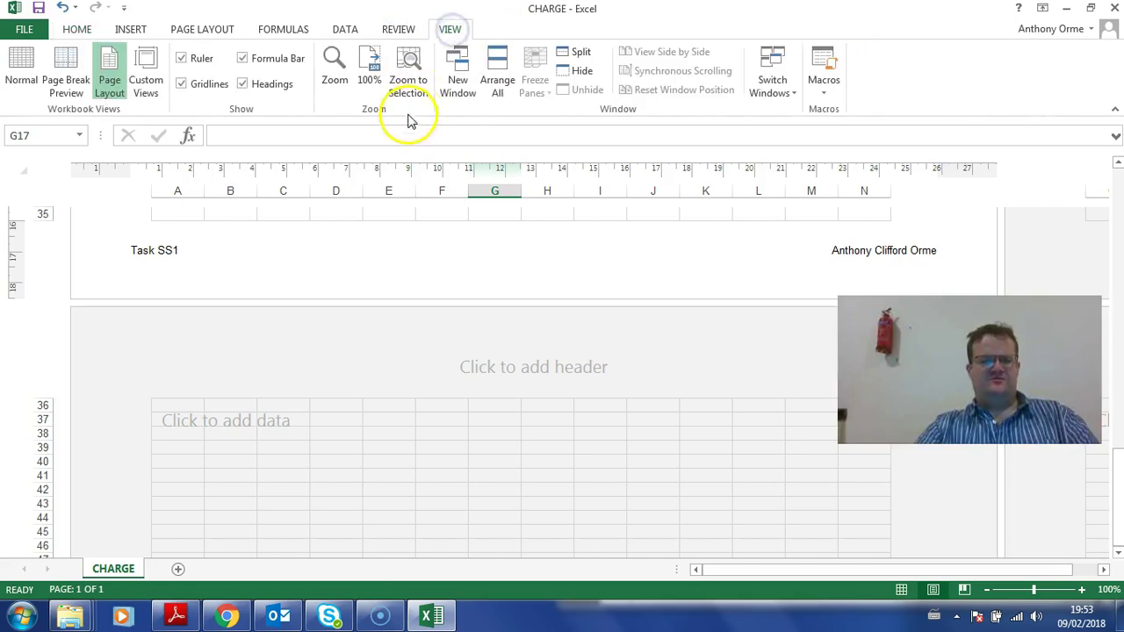
{"action": "left_click", "coordinate": [12, 57]}
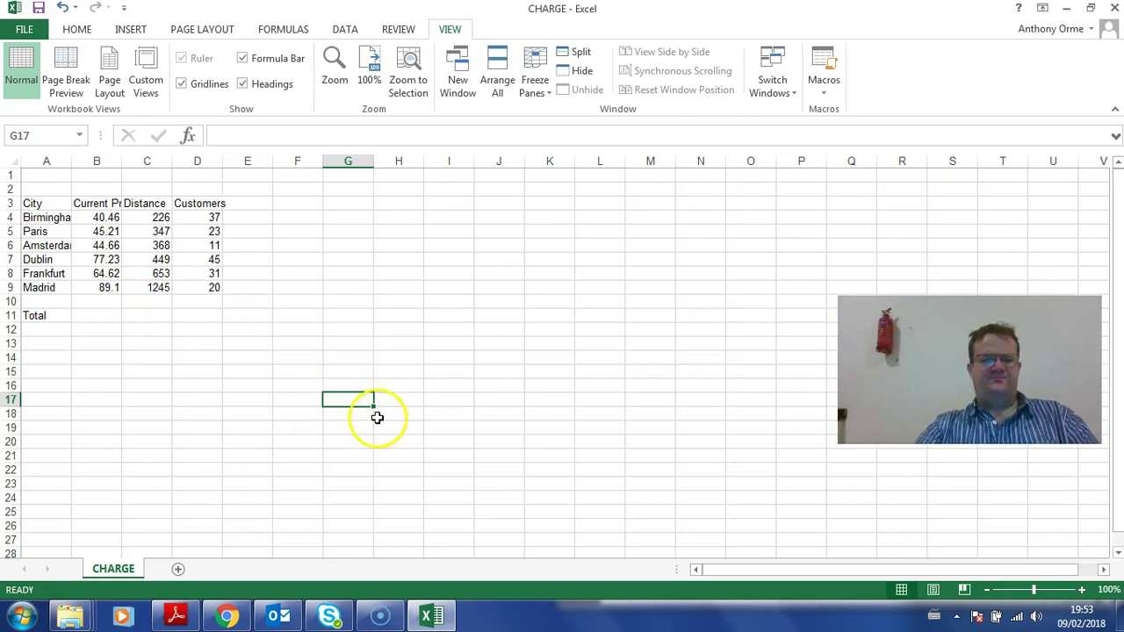
Step: Dock Excel beside the task PDF and check the A3:D3 headings before selecting A1
{"action": "left_click_drag", "start_coordinate": [521, 11], "coordinate": [0, 198]}
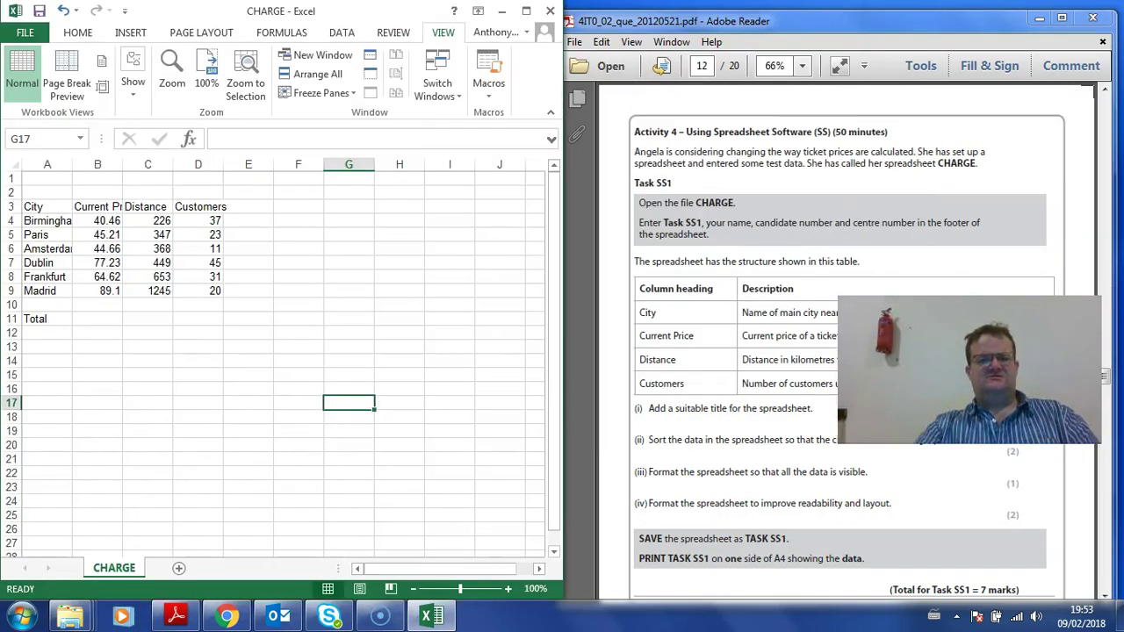
{"action": "scroll", "coordinate": [761, 329], "scroll_direction": "down", "scroll_amount": 3}
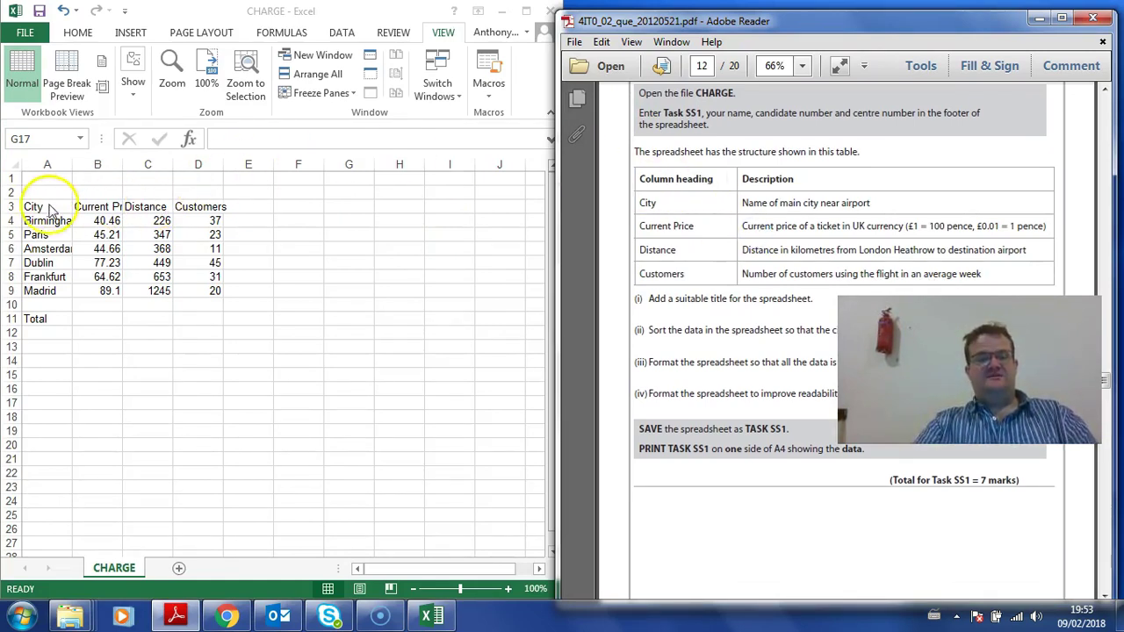
{"action": "left_click", "coordinate": [7, 203]}
{"action": "left_click_drag", "start_coordinate": [30, 206], "coordinate": [215, 212]}
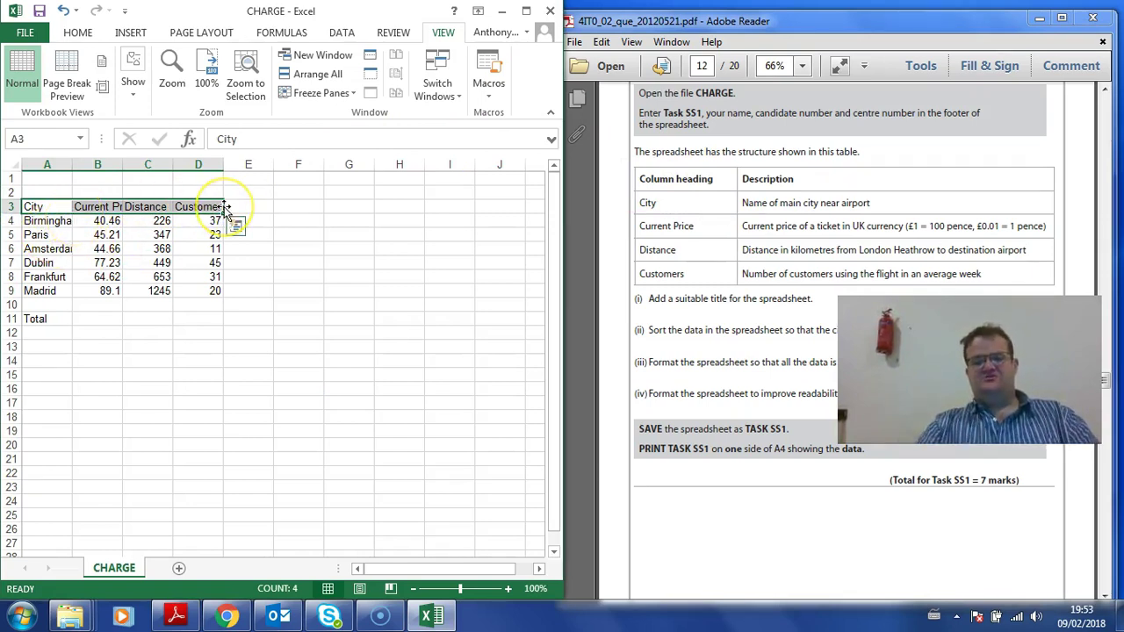
{"action": "left_click", "coordinate": [42, 221]}
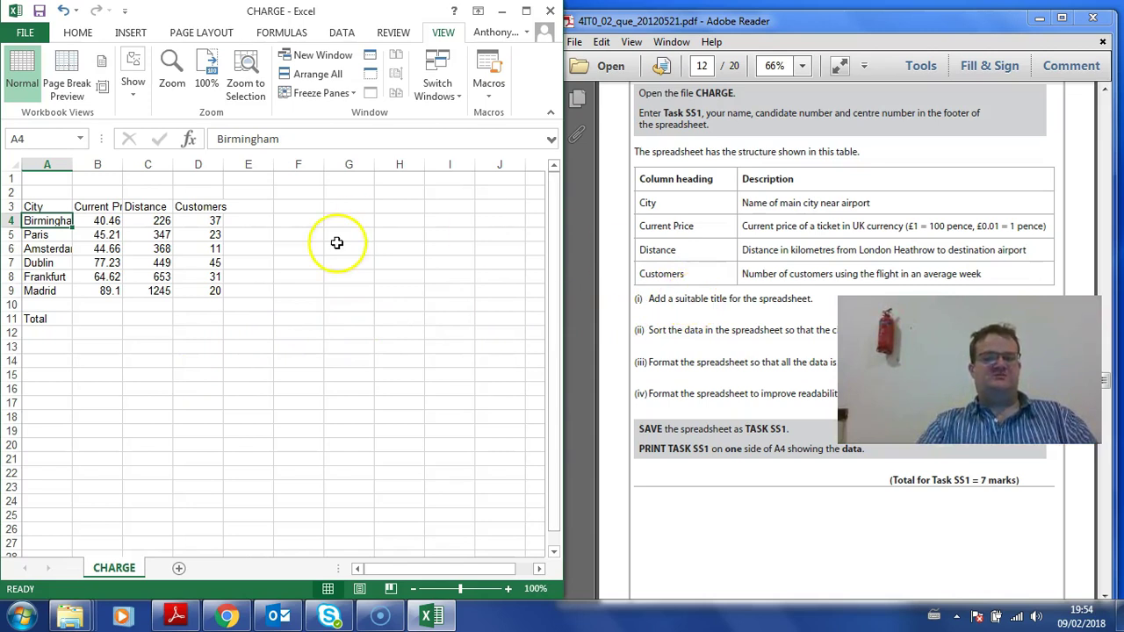
{"action": "left_click", "coordinate": [49, 181]}
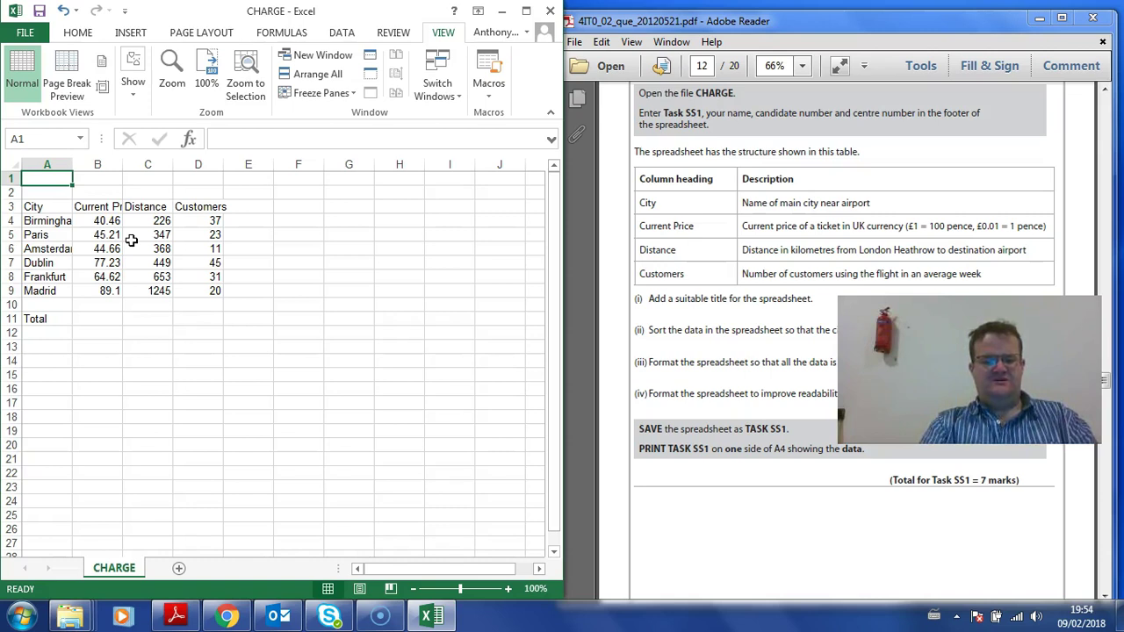
Step: Enter 'Summary of Flights from London Heathrow to Various Destinations' in A1, then select A1:D1
{"action": "type", "text": "Su"}
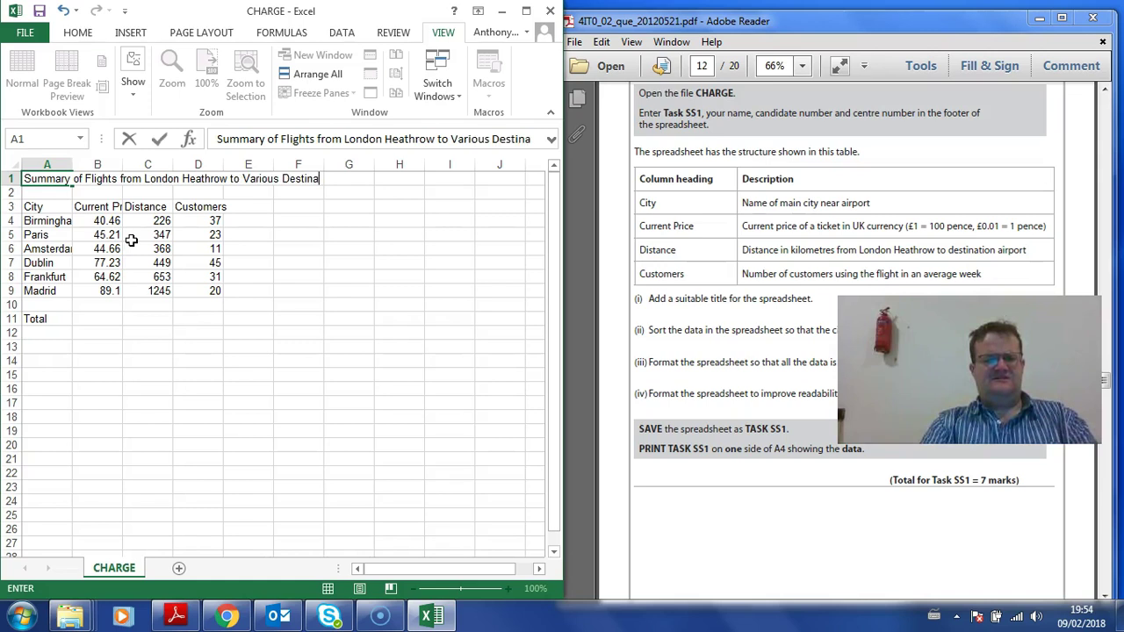
{"action": "type", "text": "tion"}
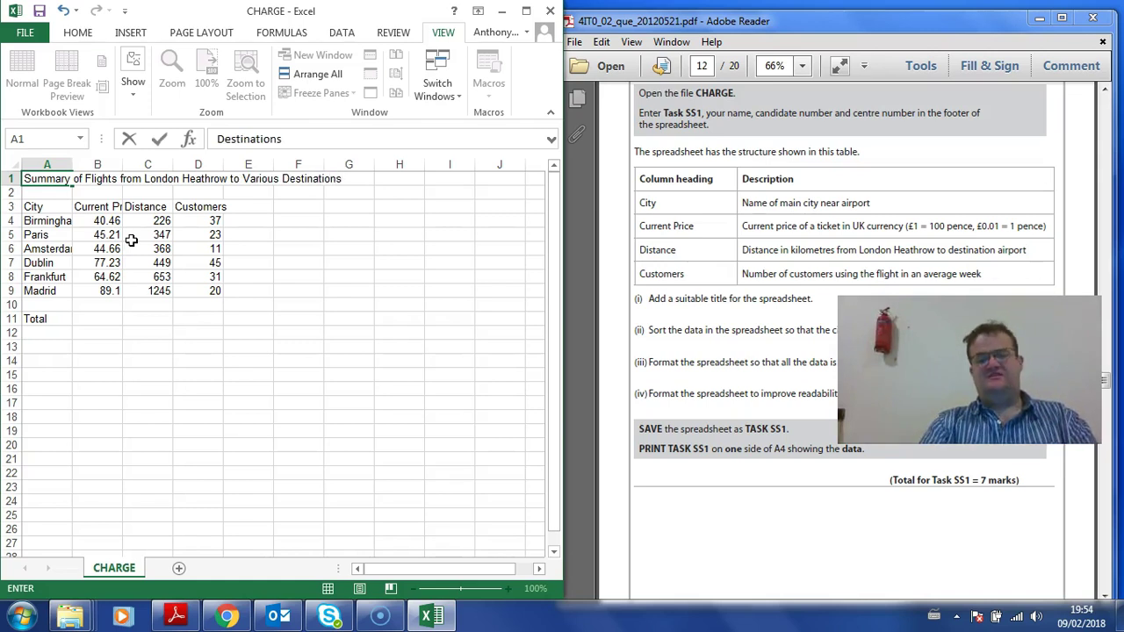
{"action": "type", "text": "s"}
{"action": "left_click", "coordinate": [239, 290]}
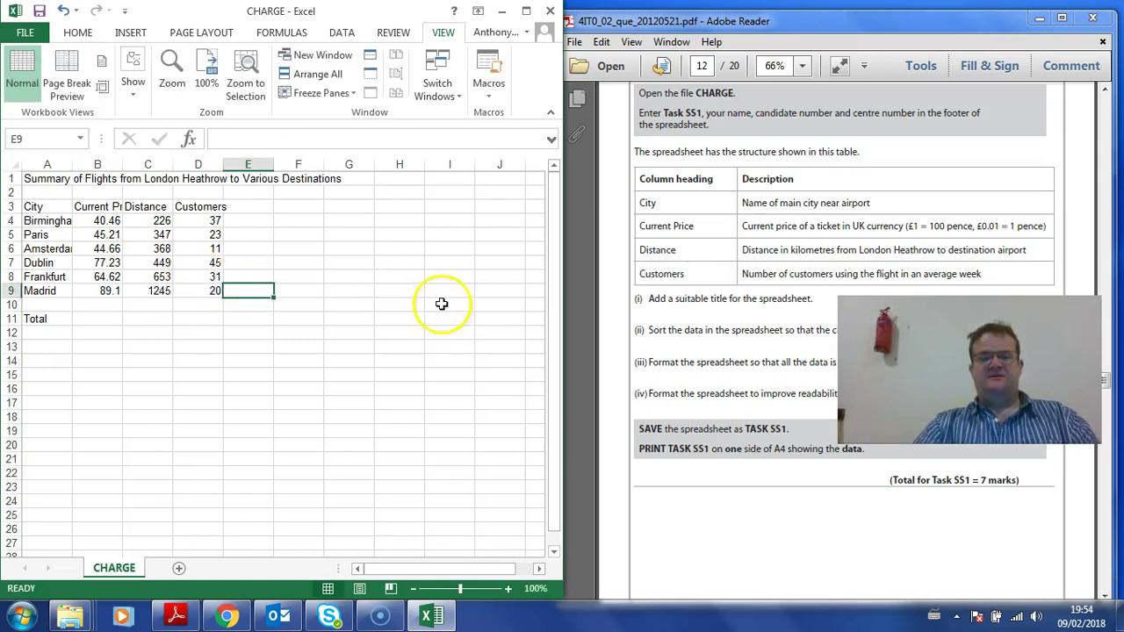
{"action": "left_click_drag", "start_coordinate": [42, 179], "coordinate": [201, 173]}
Step: Make the A1:D1 title bold, 12 point, merged and centred, with wrapped text
{"action": "left_click", "coordinate": [77, 33]}
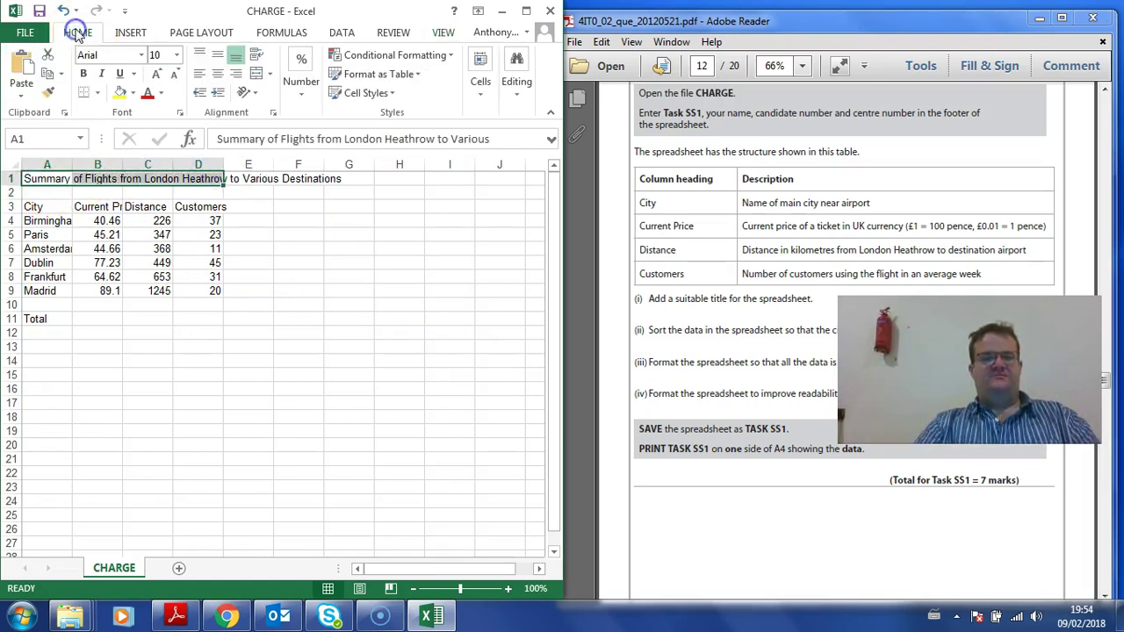
{"action": "left_click", "coordinate": [84, 73]}
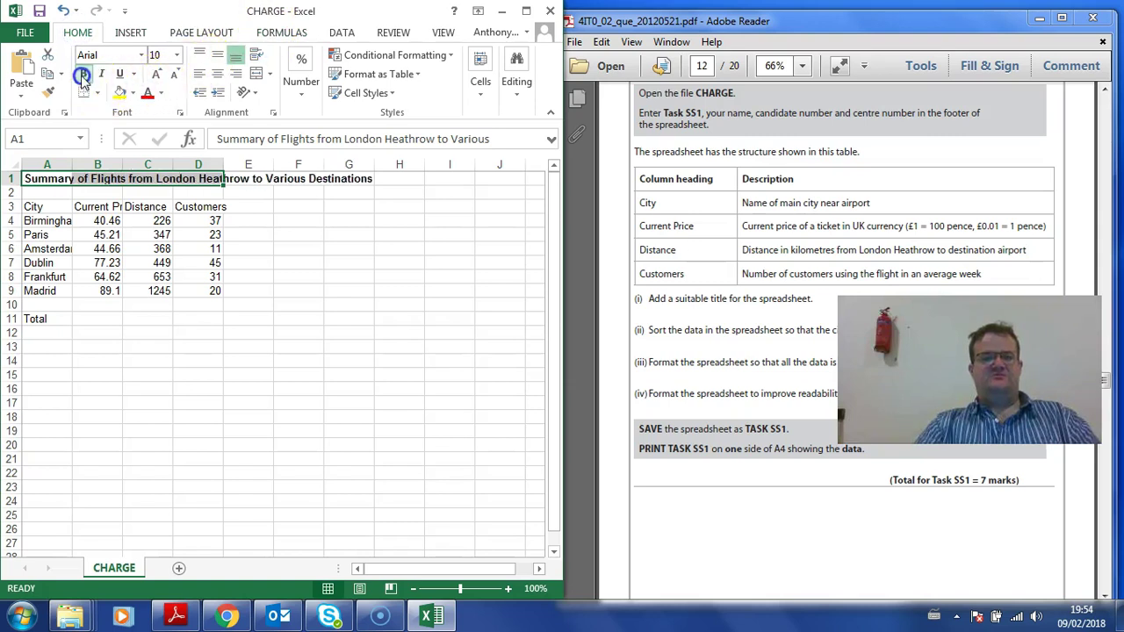
{"action": "left_click", "coordinate": [177, 54]}
{"action": "left_click", "coordinate": [156, 136]}
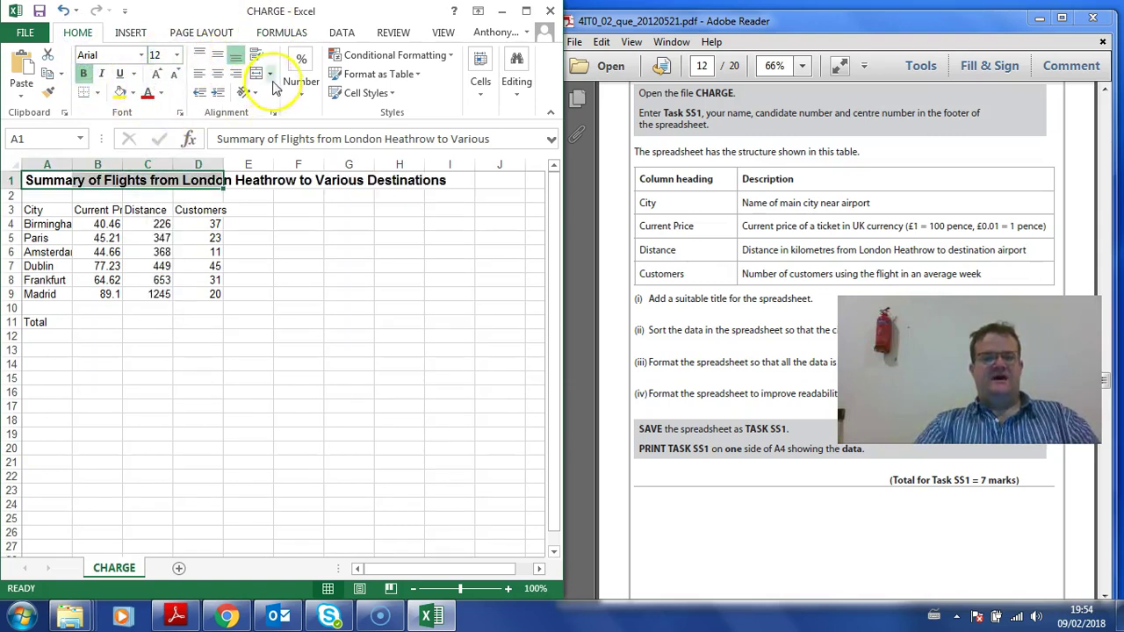
{"action": "left_click", "coordinate": [260, 76]}
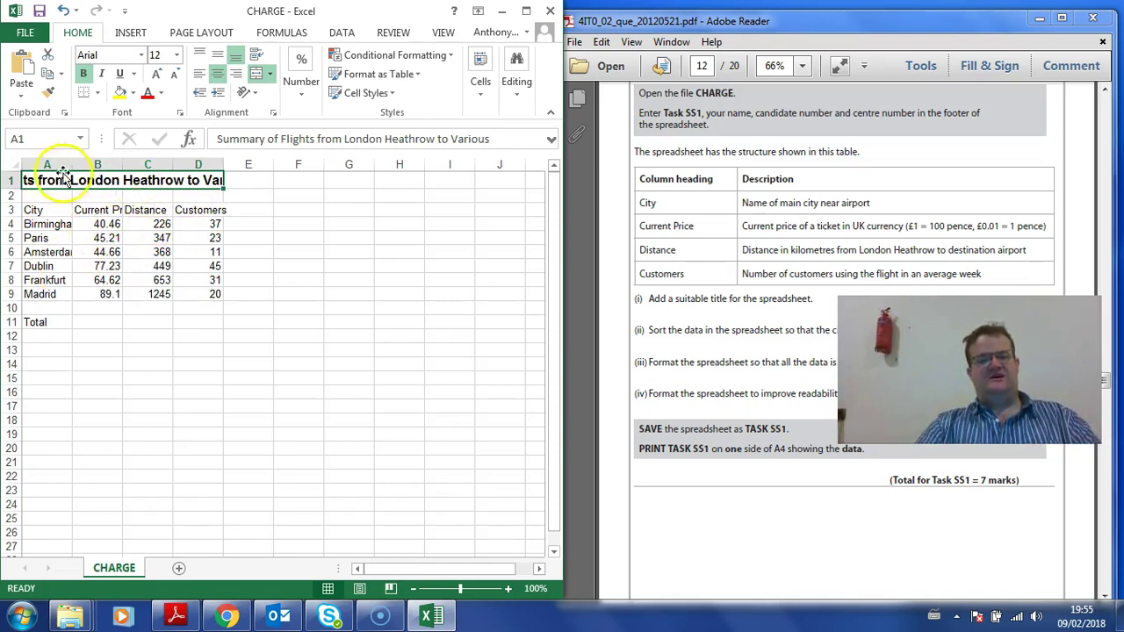
{"action": "left_click", "coordinate": [257, 55]}
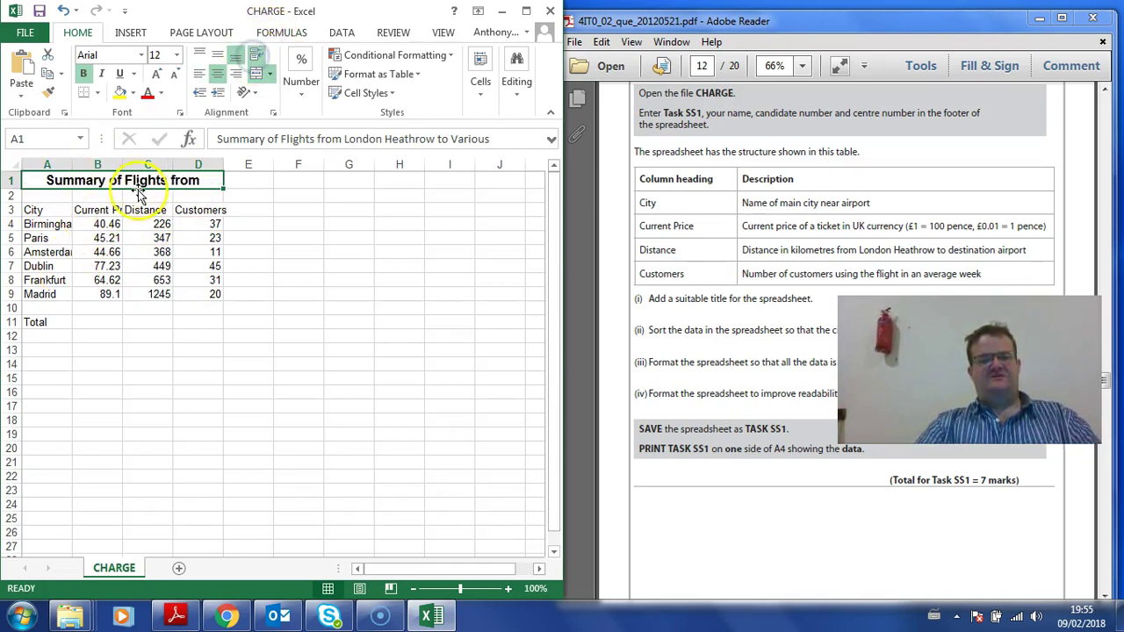
Step: Make row 1 taller to fit the wrapped title, then select the whole worksheet
{"action": "left_click", "coordinate": [46, 205]}
{"action": "left_click_drag", "start_coordinate": [16, 188], "coordinate": [15, 218]}
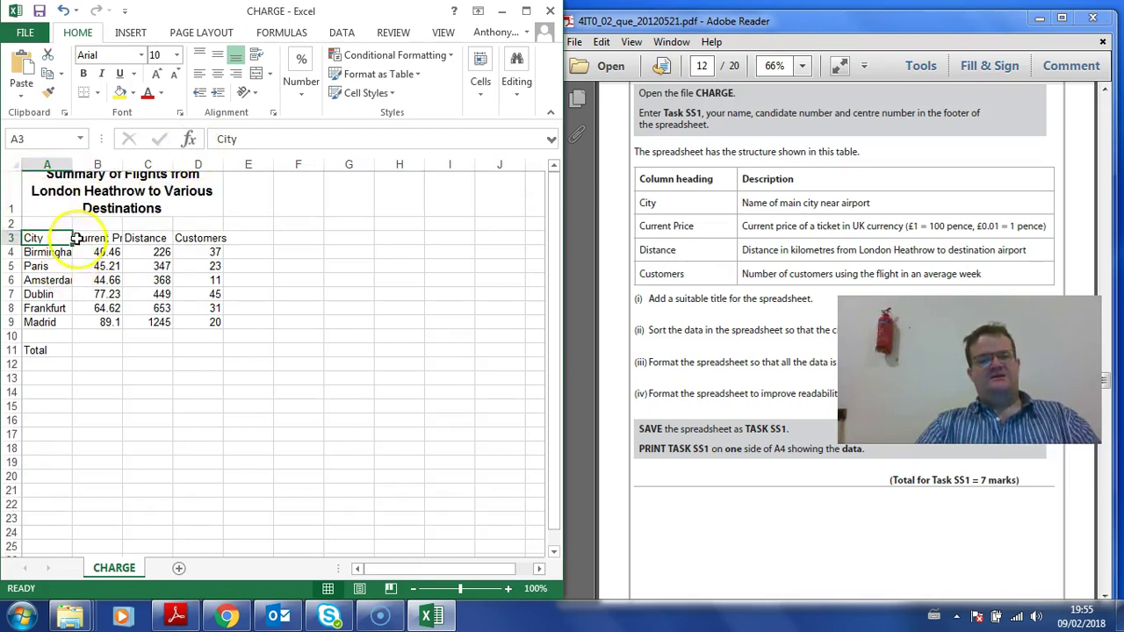
{"action": "left_click_drag", "start_coordinate": [100, 243], "coordinate": [155, 243]}
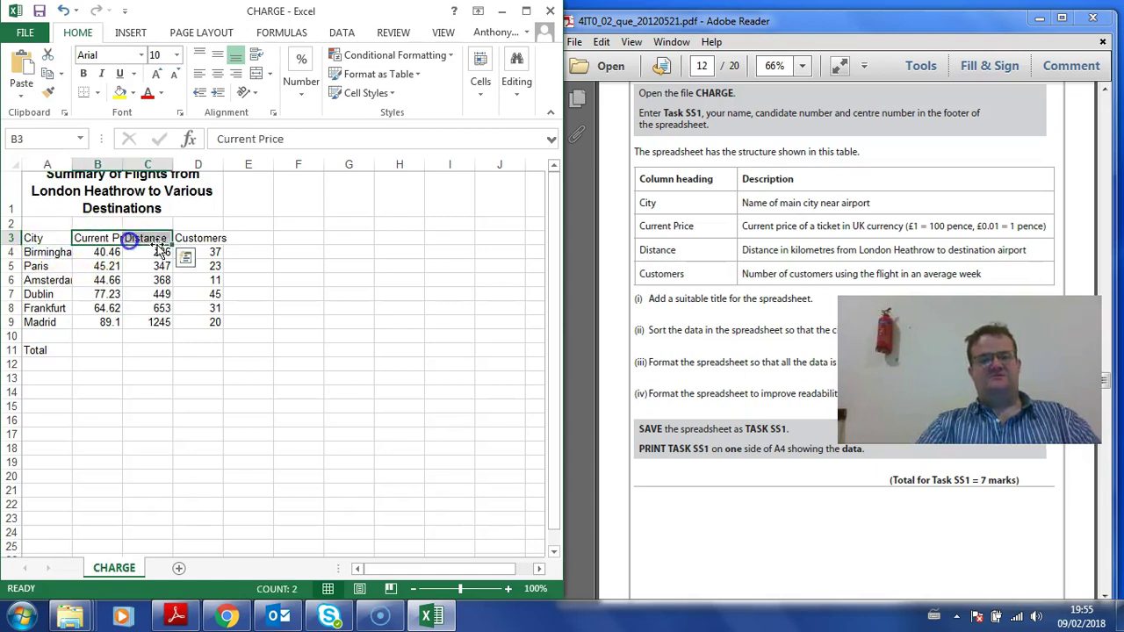
{"action": "left_click", "coordinate": [199, 239]}
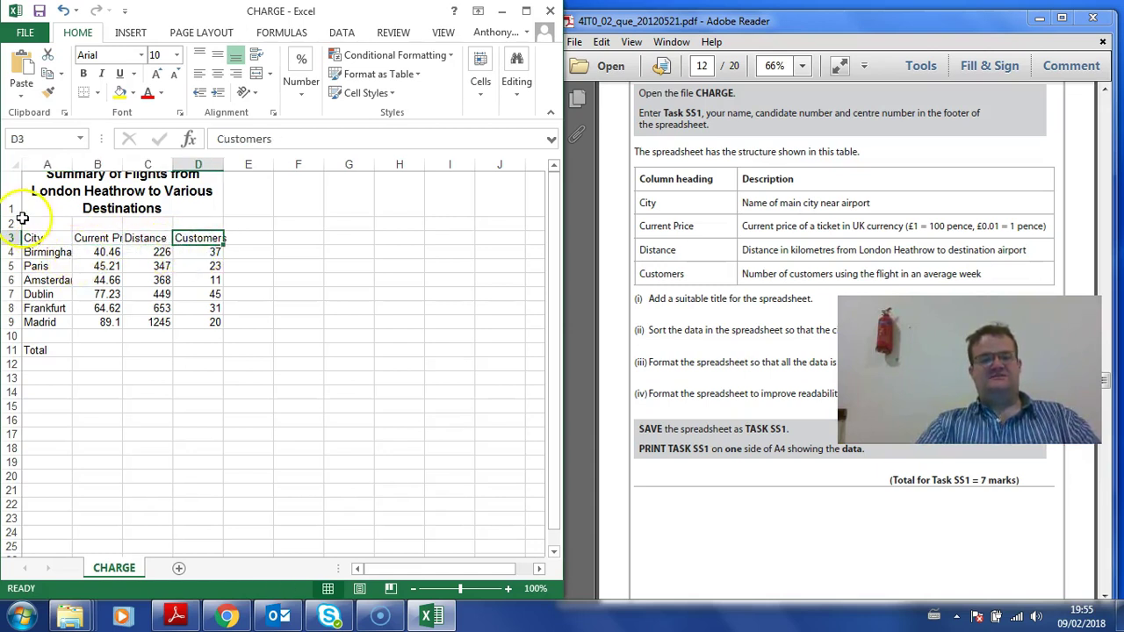
{"action": "left_click", "coordinate": [14, 163]}
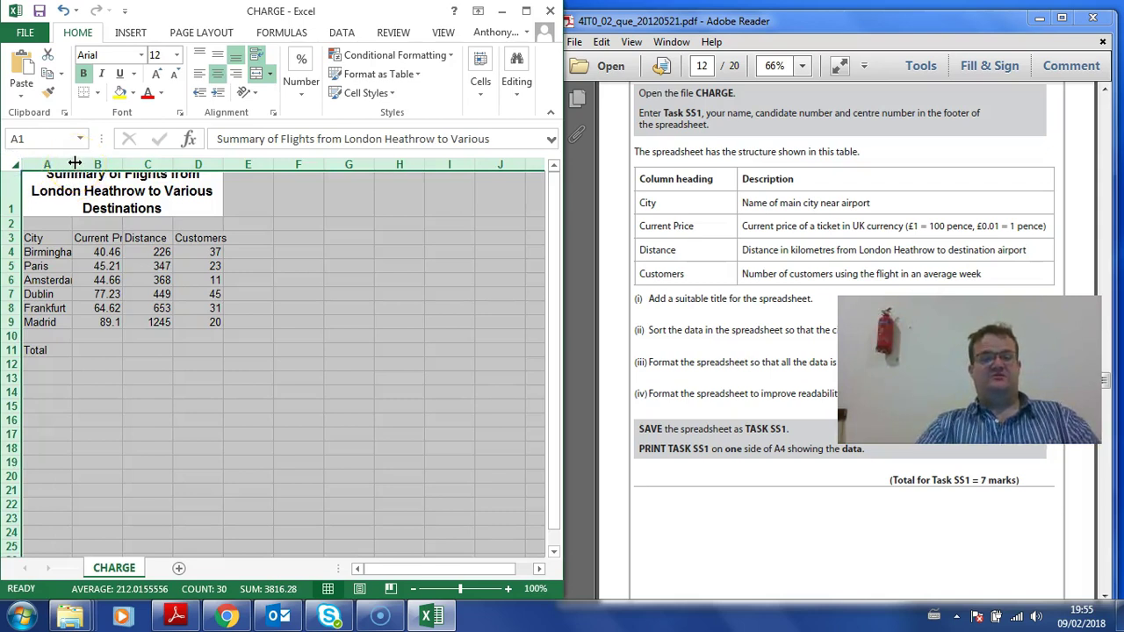
Step: AutoFit every column to its contents and middle-align the A1 title vertically
{"action": "double_click", "coordinate": [76, 163]}
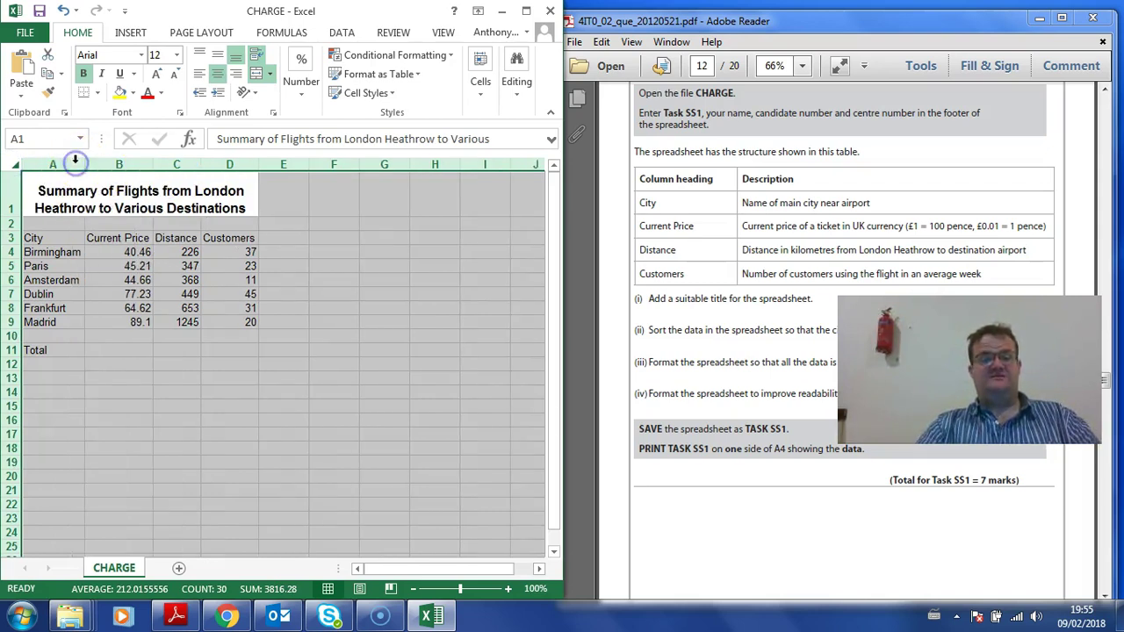
{"action": "left_click", "coordinate": [72, 279]}
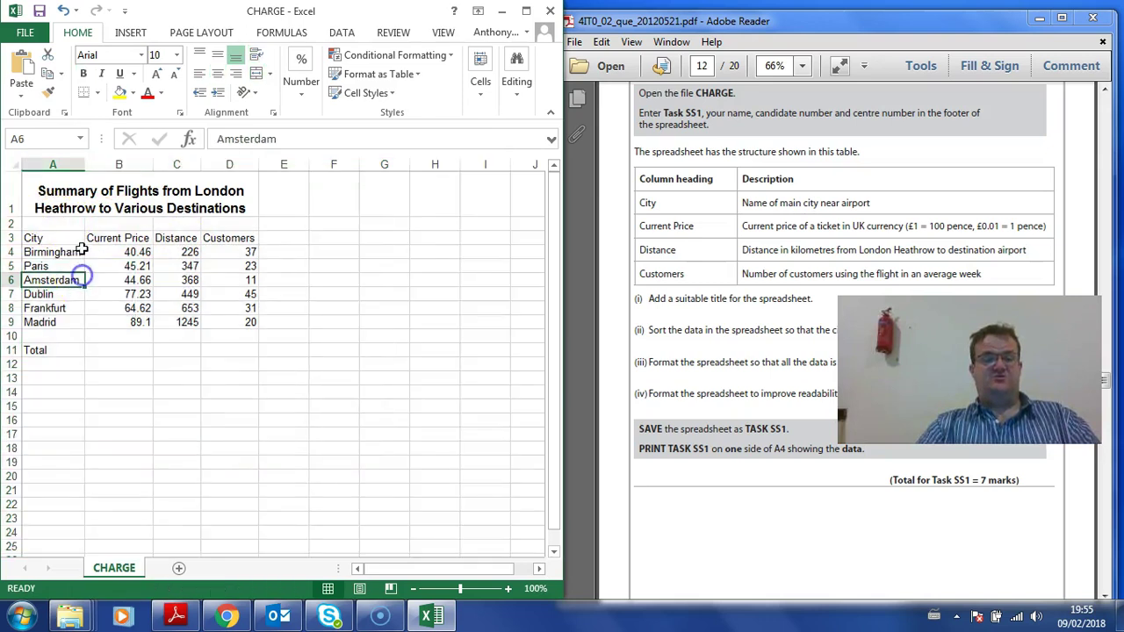
{"action": "left_click", "coordinate": [99, 199]}
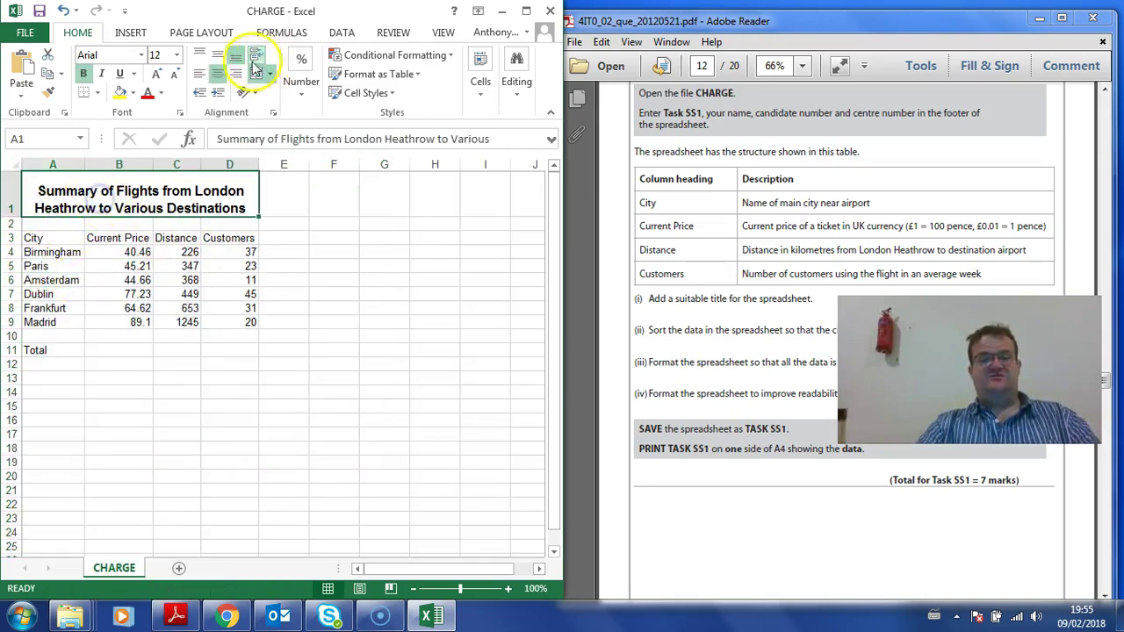
{"action": "left_click", "coordinate": [218, 52]}
{"action": "left_click", "coordinate": [192, 244]}
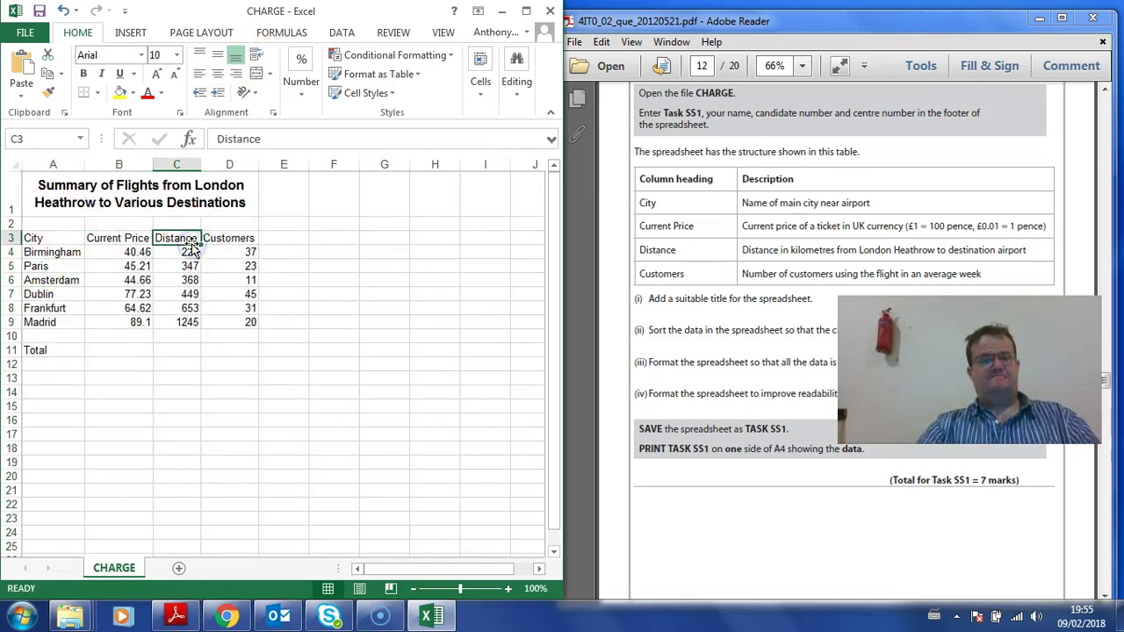
{"action": "left_click", "coordinate": [594, 299]}
{"action": "scroll", "coordinate": [732, 244], "scroll_direction": "down", "scroll_amount": 2}
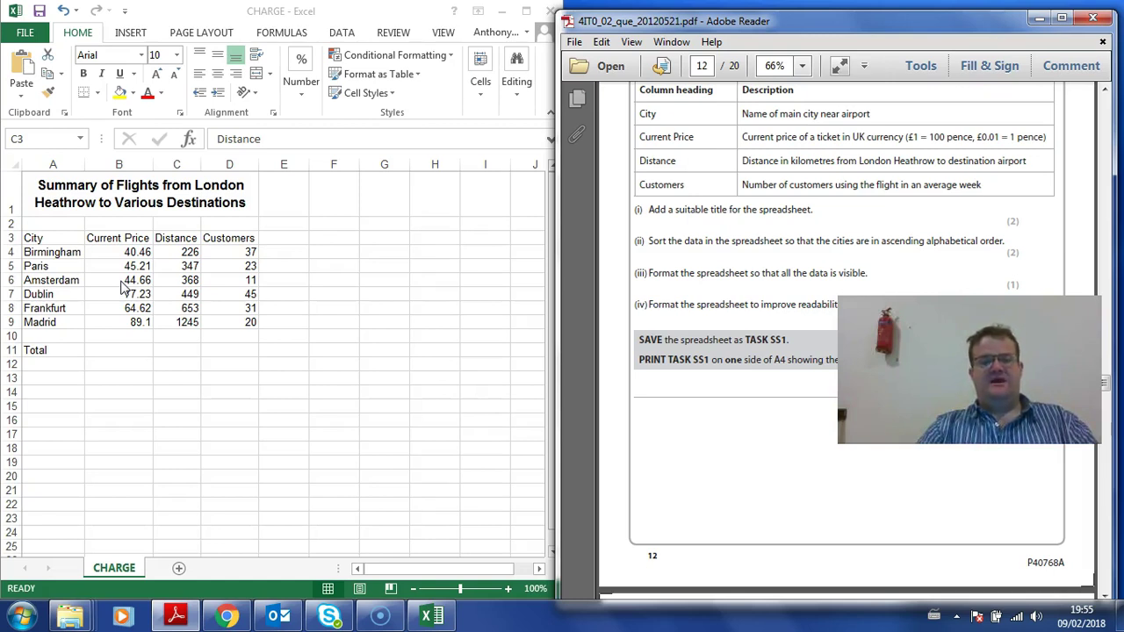
Step: Select A3:D9 with headings and set up a sort by the City column
{"action": "left_click", "coordinate": [40, 228]}
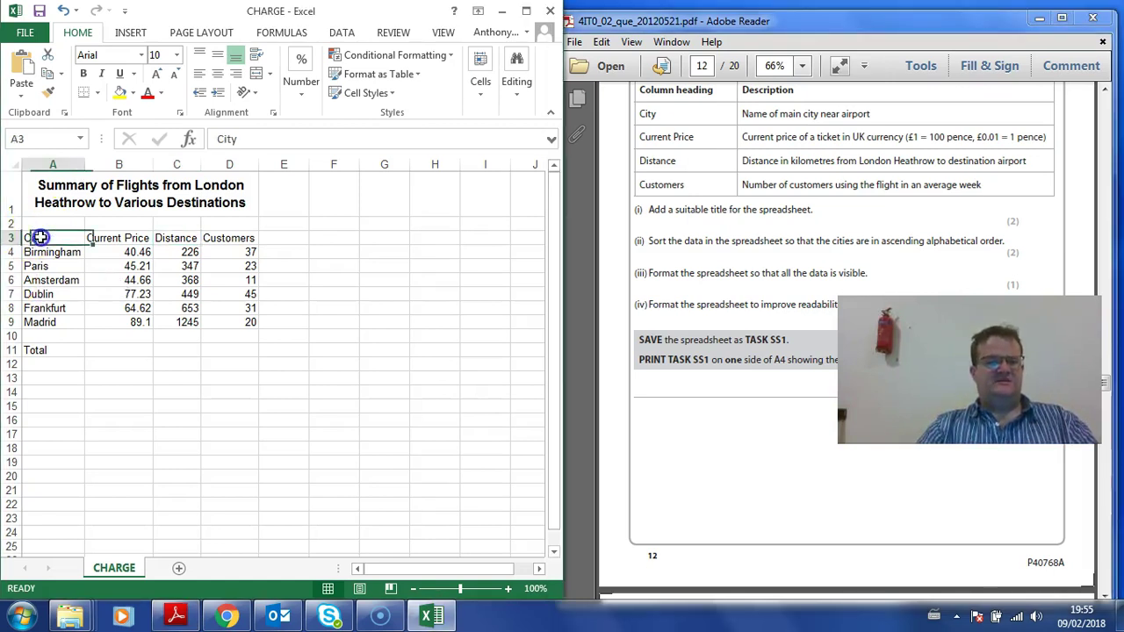
{"action": "left_click_drag", "start_coordinate": [38, 237], "coordinate": [227, 324]}
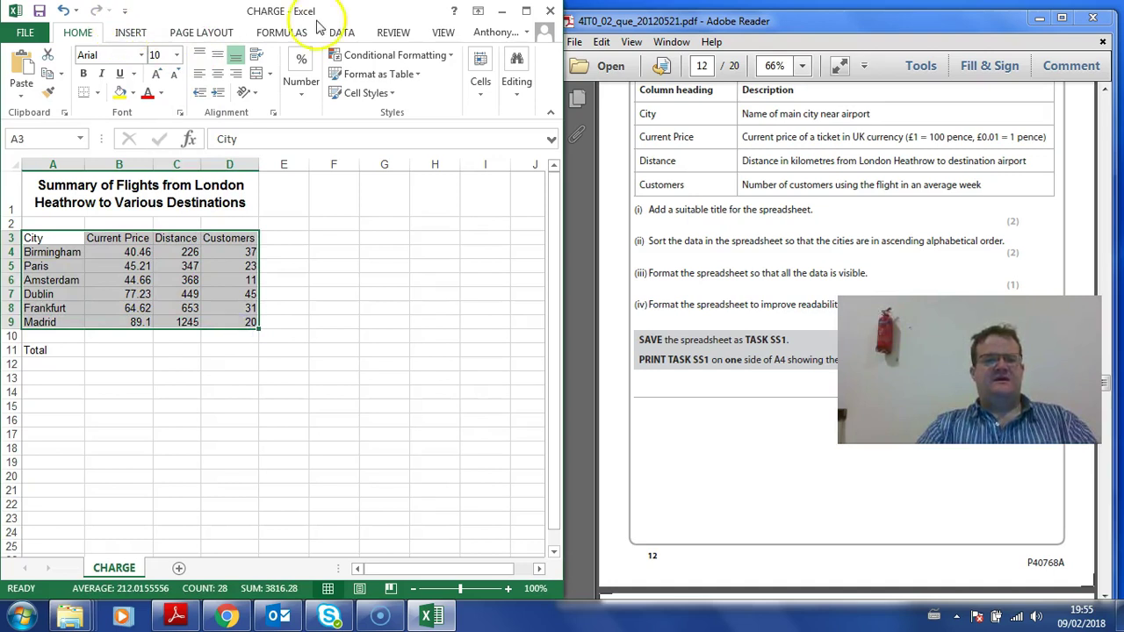
{"action": "left_click", "coordinate": [344, 32]}
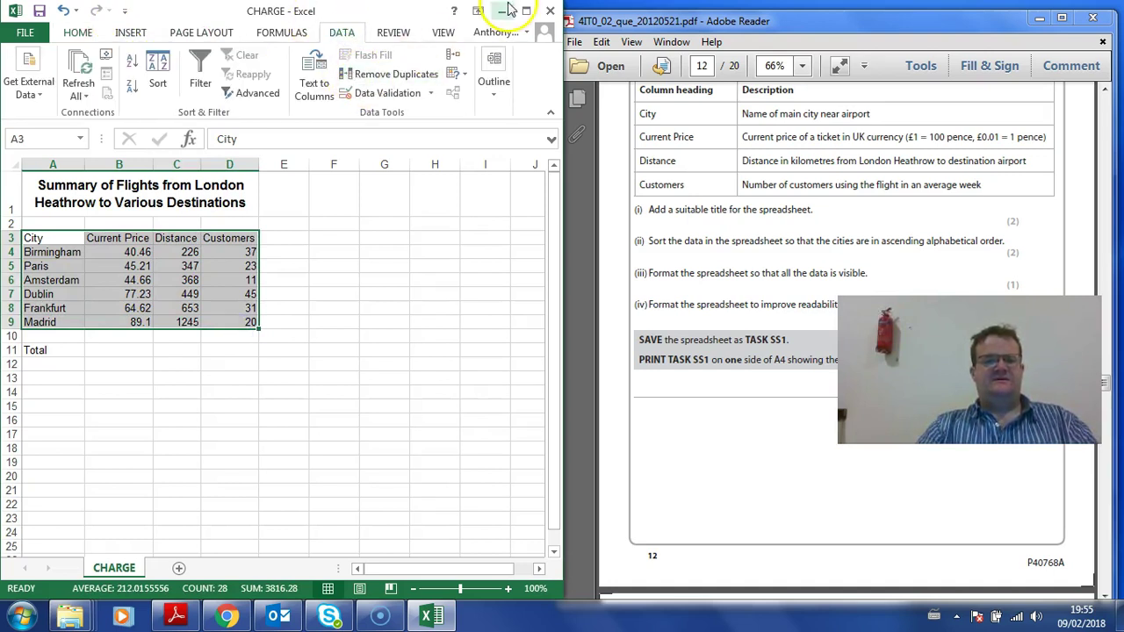
{"action": "left_click", "coordinate": [529, 11]}
{"action": "left_click", "coordinate": [393, 64]}
{"action": "left_click", "coordinate": [785, 225]}
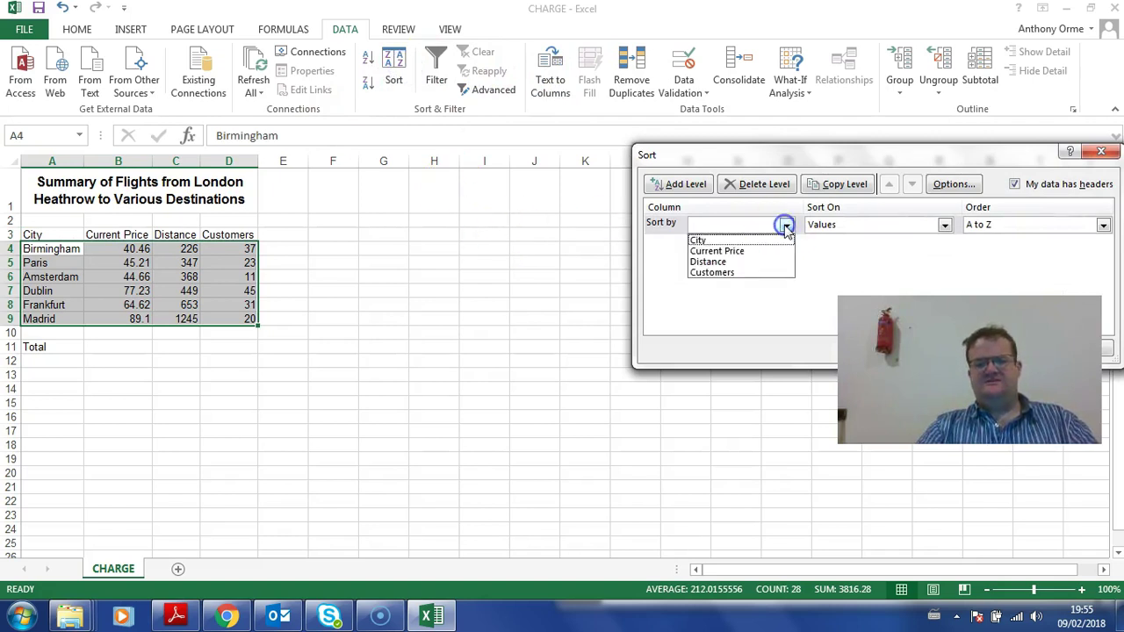
{"action": "left_click", "coordinate": [755, 240]}
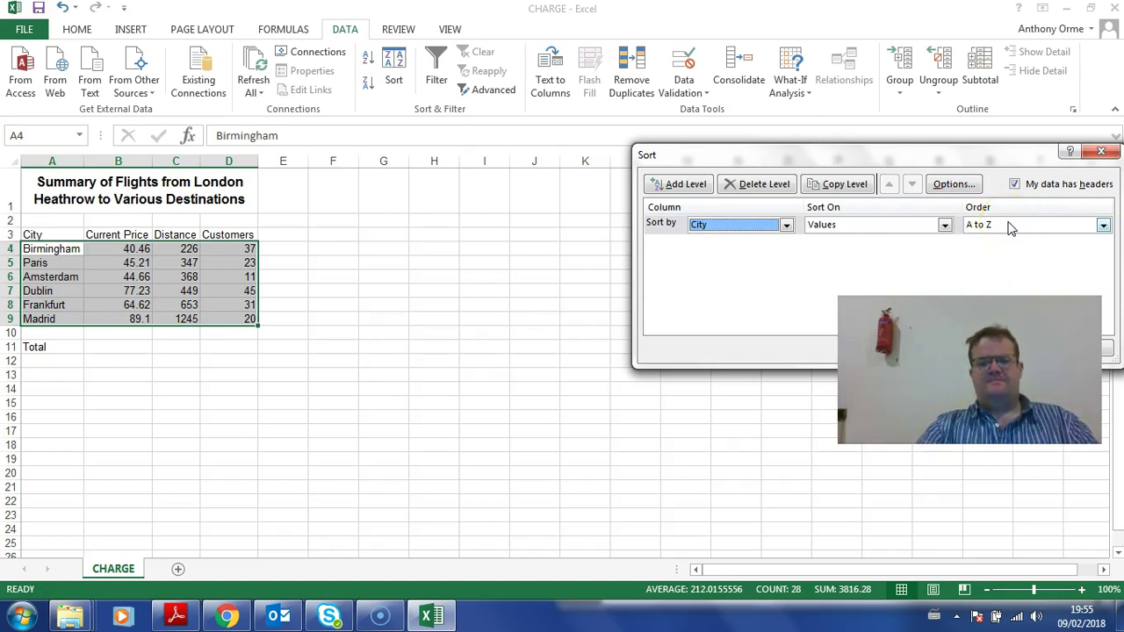
Step: Apply the City-only A to Z sort, dropping a trial Distance level, and snap Excel left
{"action": "left_click_drag", "start_coordinate": [870, 157], "coordinate": [744, 86]}
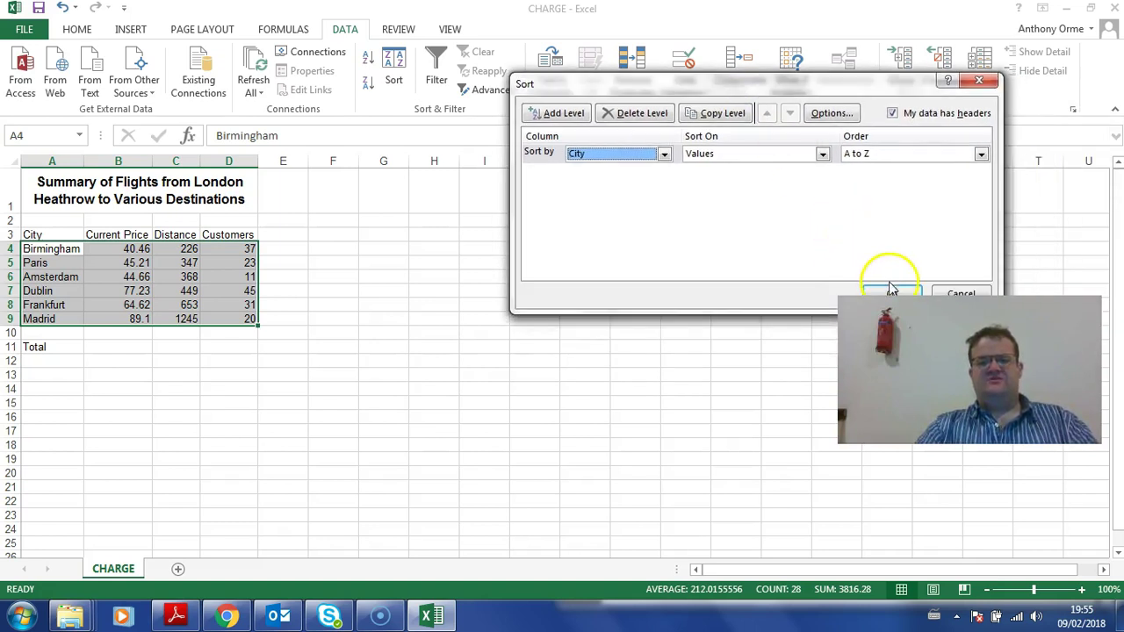
{"action": "left_click", "coordinate": [562, 123]}
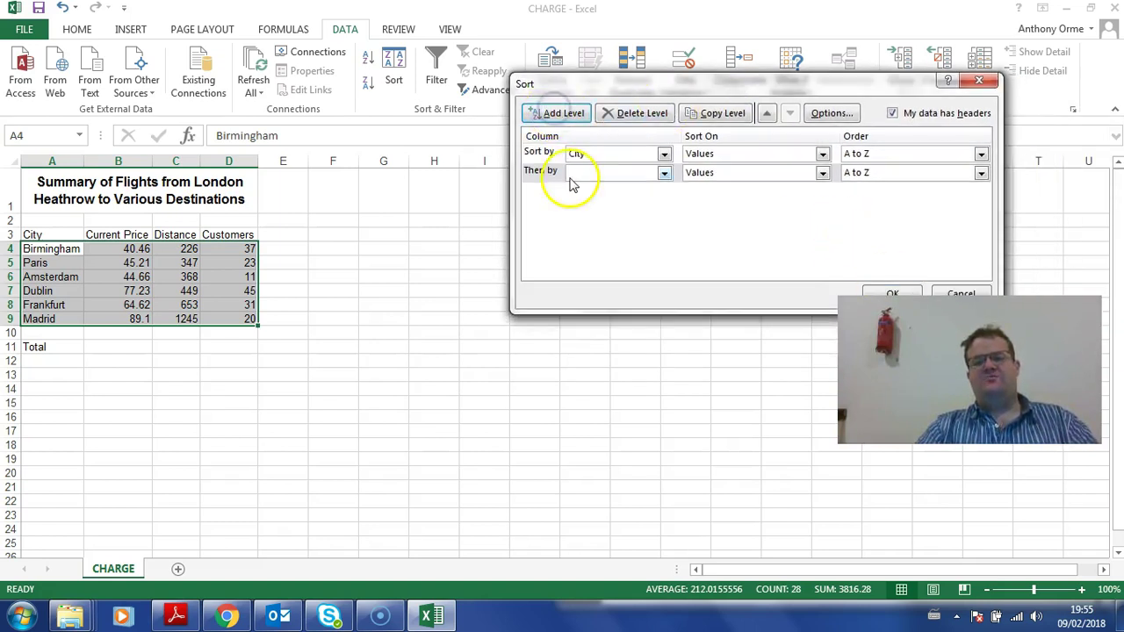
{"action": "left_click", "coordinate": [664, 173]}
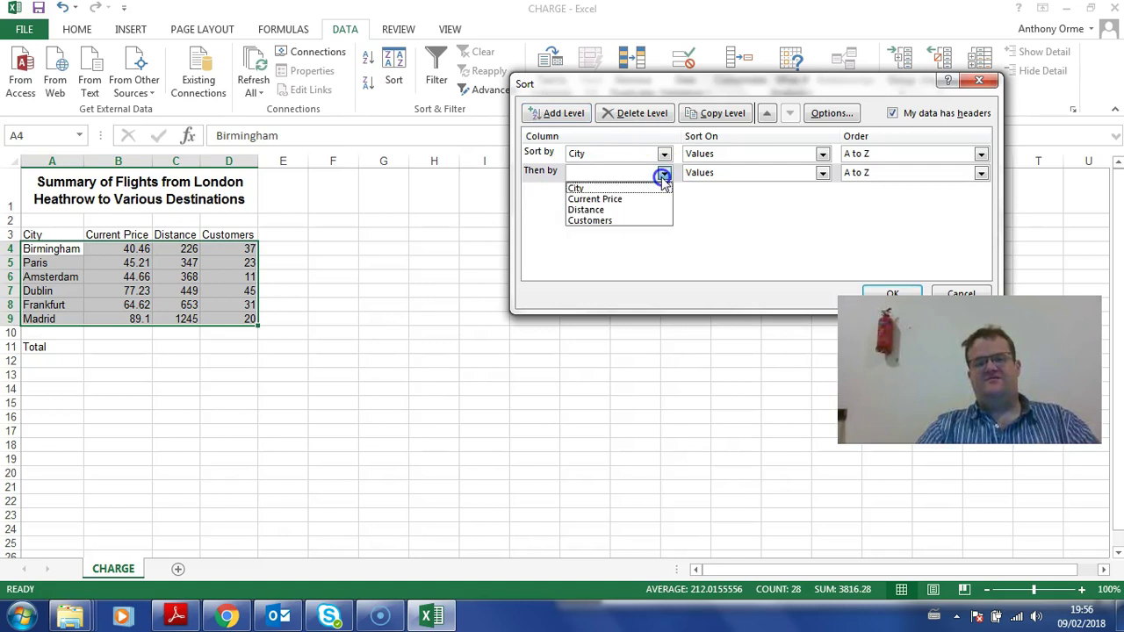
{"action": "left_click", "coordinate": [631, 209]}
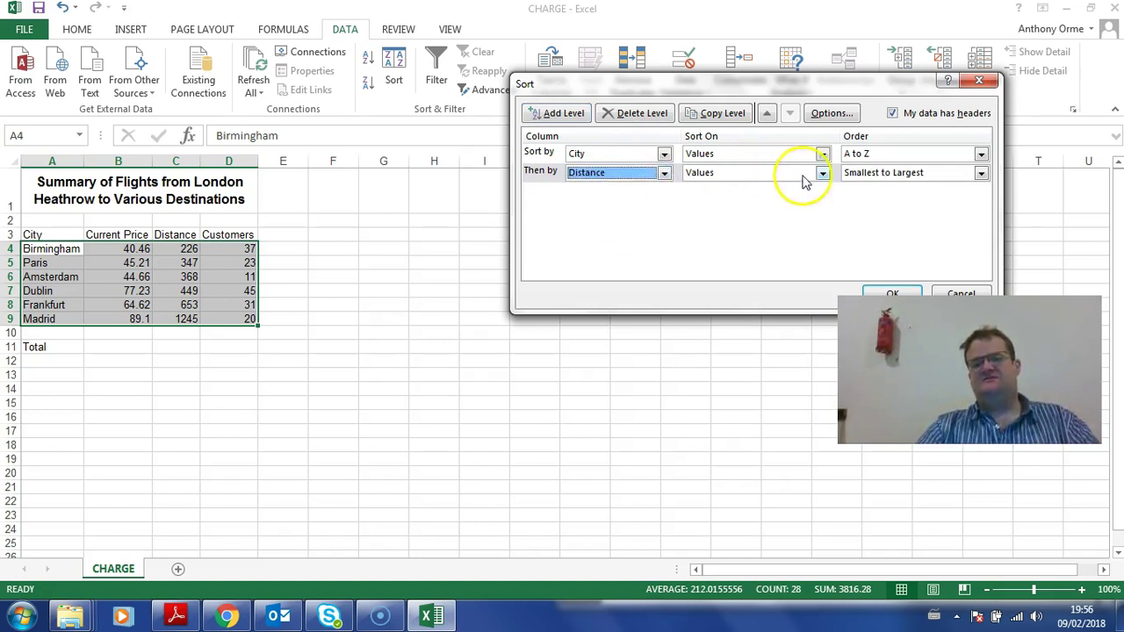
{"action": "left_click", "coordinate": [640, 114]}
{"action": "left_click", "coordinate": [895, 293]}
{"action": "left_click", "coordinate": [483, 351]}
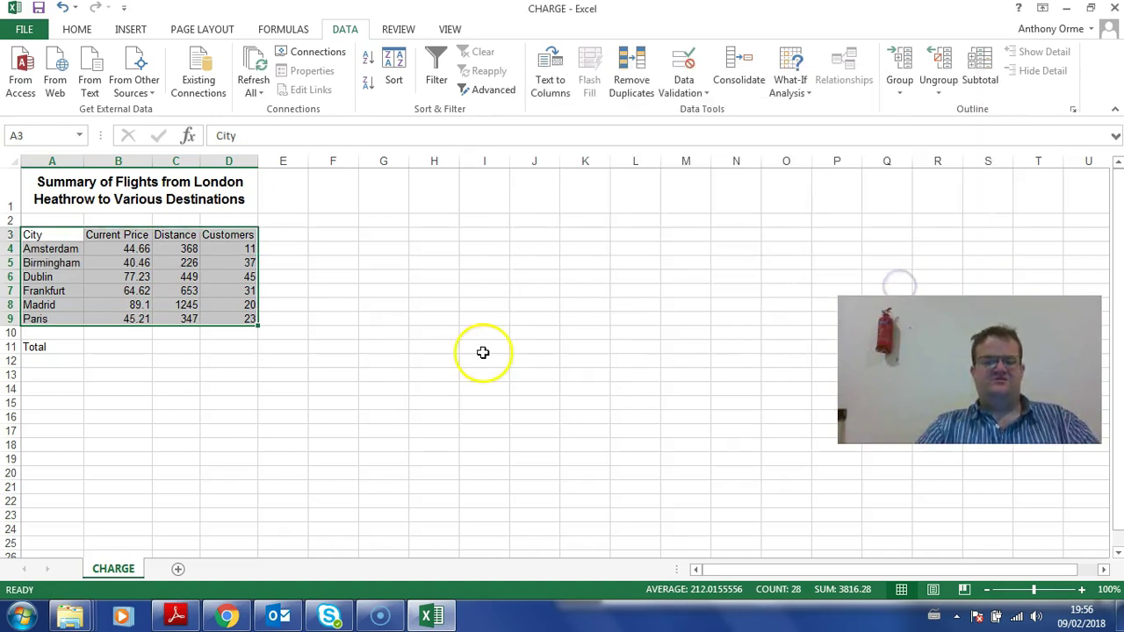
{"action": "left_click_drag", "start_coordinate": [563, 9], "coordinate": [1, 191]}
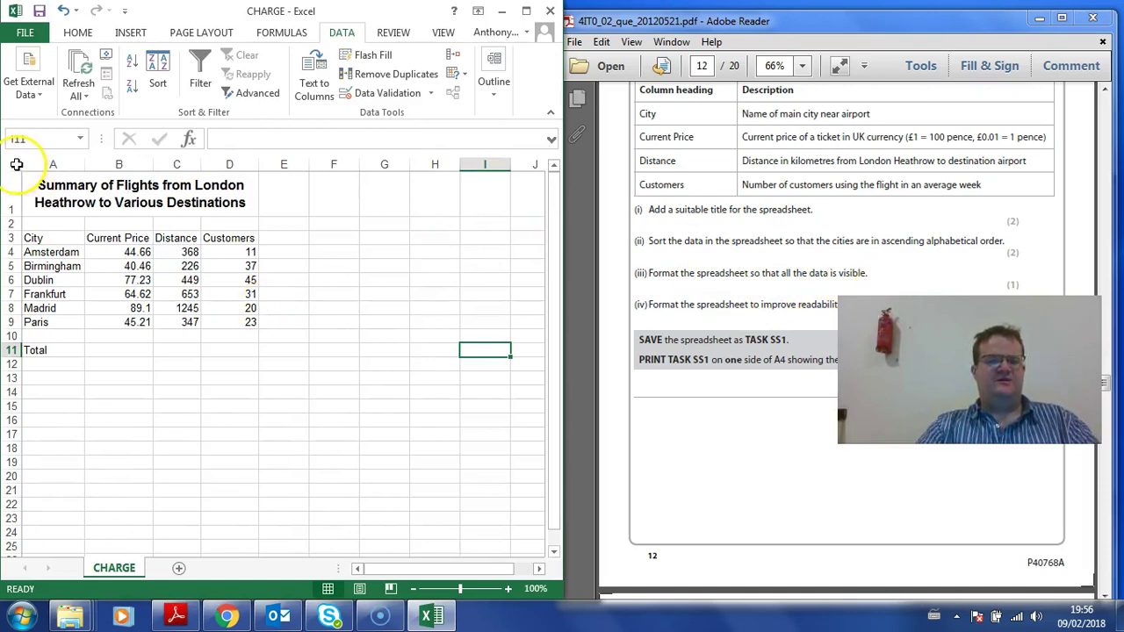
Step: Apply All Borders to the flight table A3:D9
{"action": "left_click", "coordinate": [16, 165]}
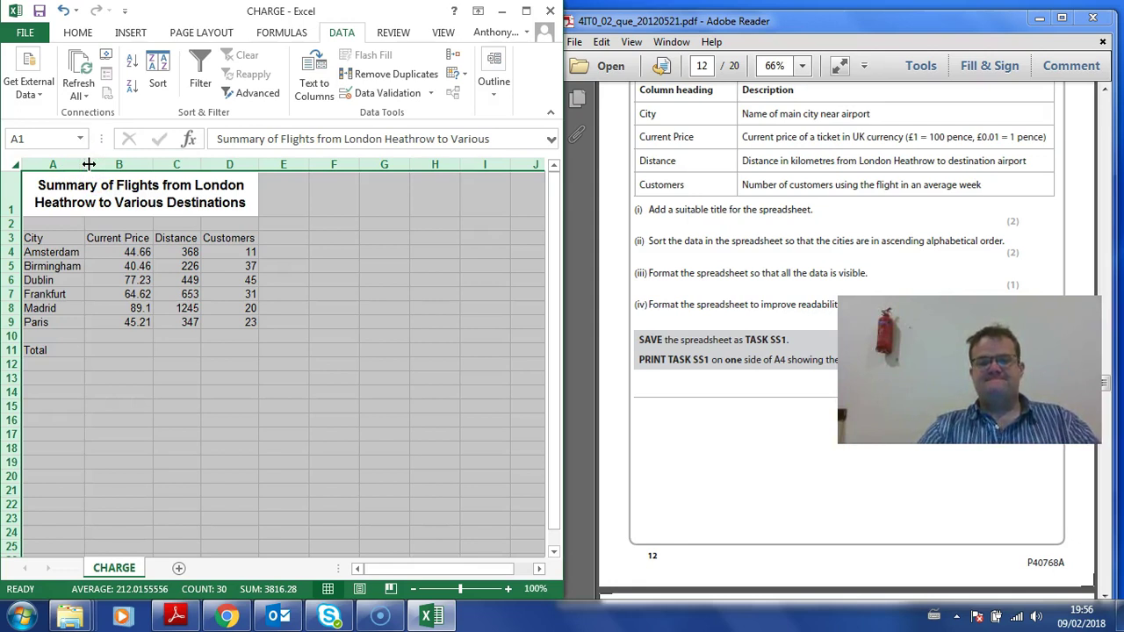
{"action": "left_click", "coordinate": [383, 322]}
{"action": "left_click_drag", "start_coordinate": [33, 238], "coordinate": [254, 325]}
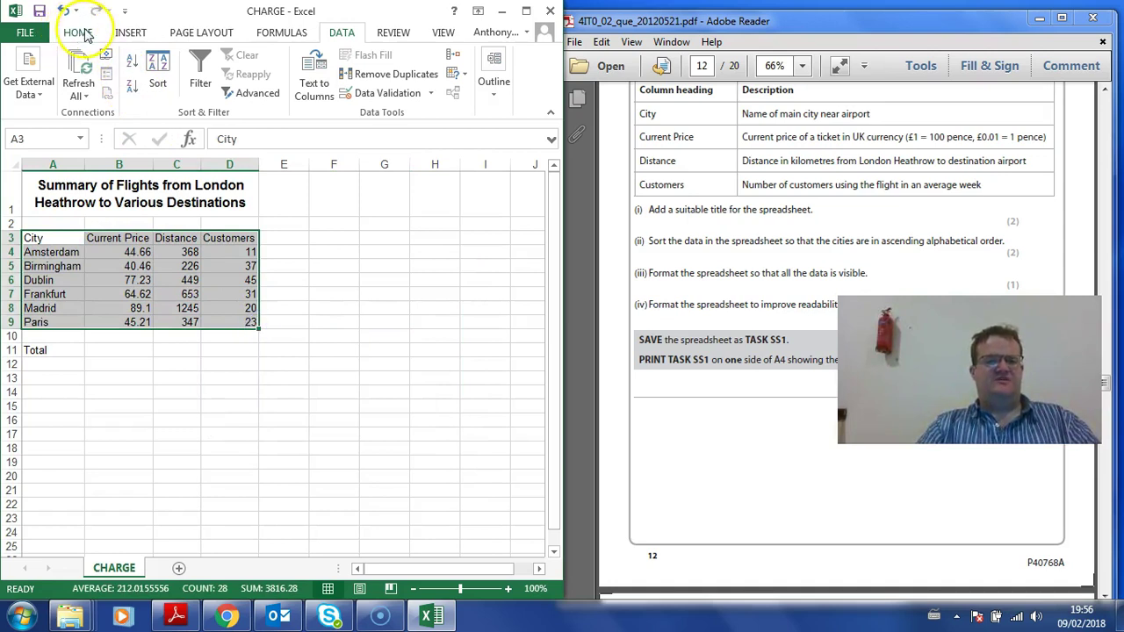
{"action": "left_click", "coordinate": [86, 35]}
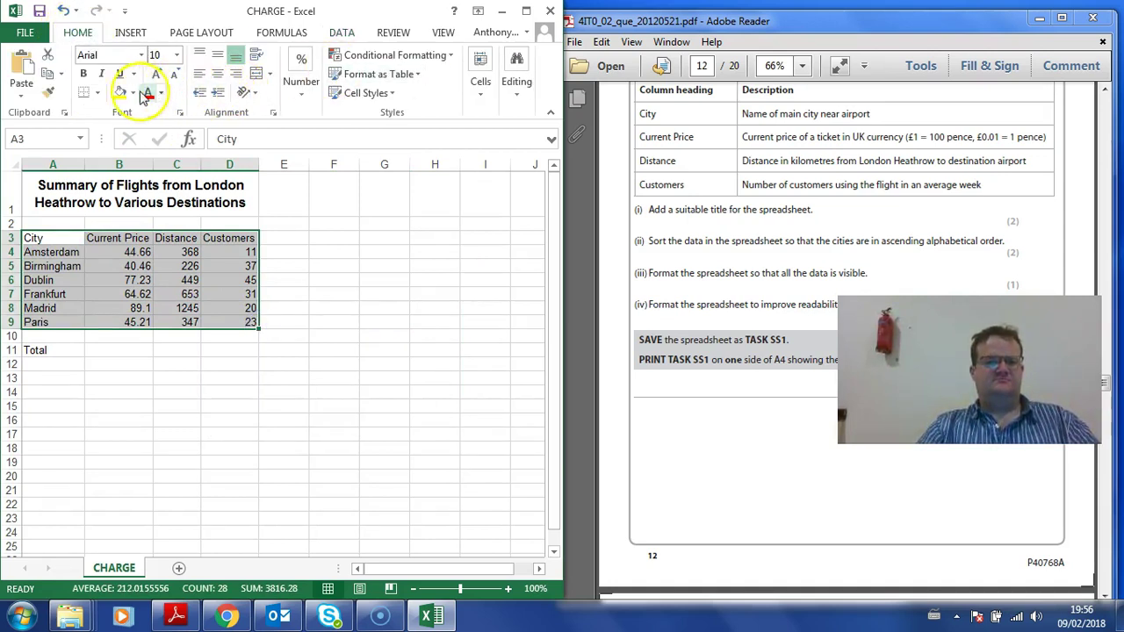
{"action": "left_click", "coordinate": [96, 93]}
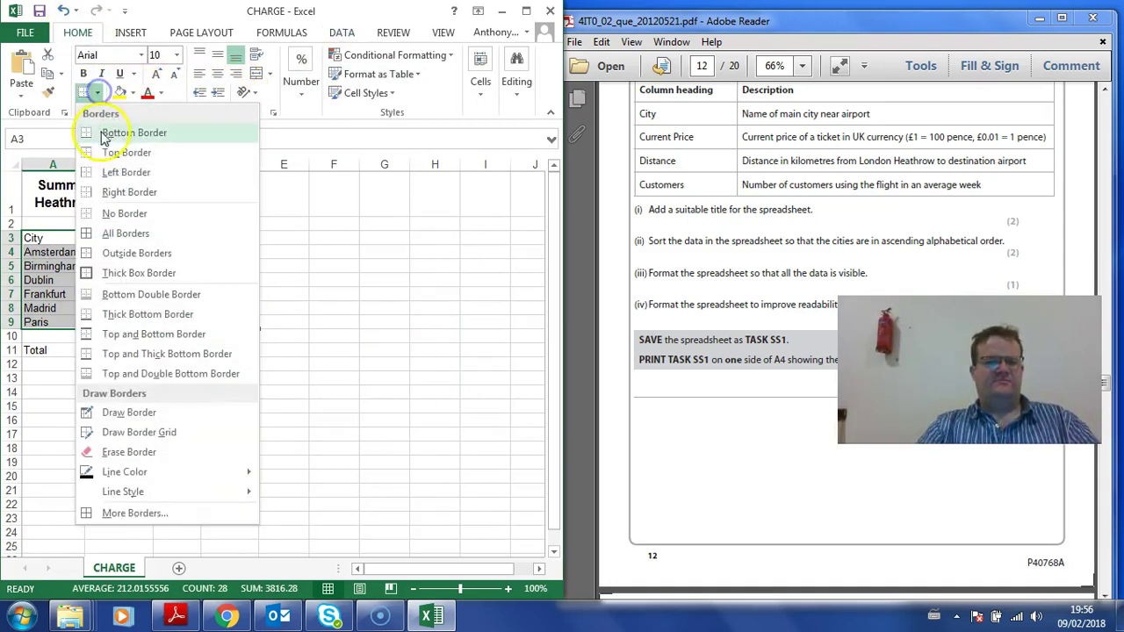
{"action": "left_click", "coordinate": [121, 234]}
Step: Make the A3:D3 column headings and the Total label in A11 bold
{"action": "left_click_drag", "start_coordinate": [239, 242], "coordinate": [5, 237]}
{"action": "left_click", "coordinate": [83, 73]}
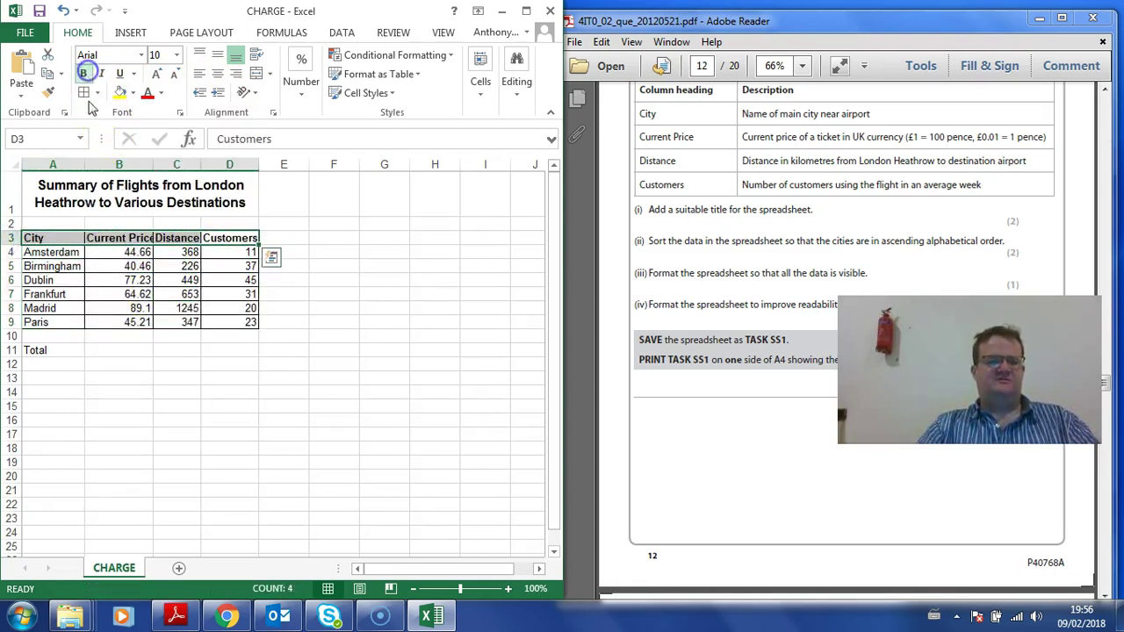
{"action": "left_click", "coordinate": [118, 323]}
{"action": "left_click", "coordinate": [36, 349]}
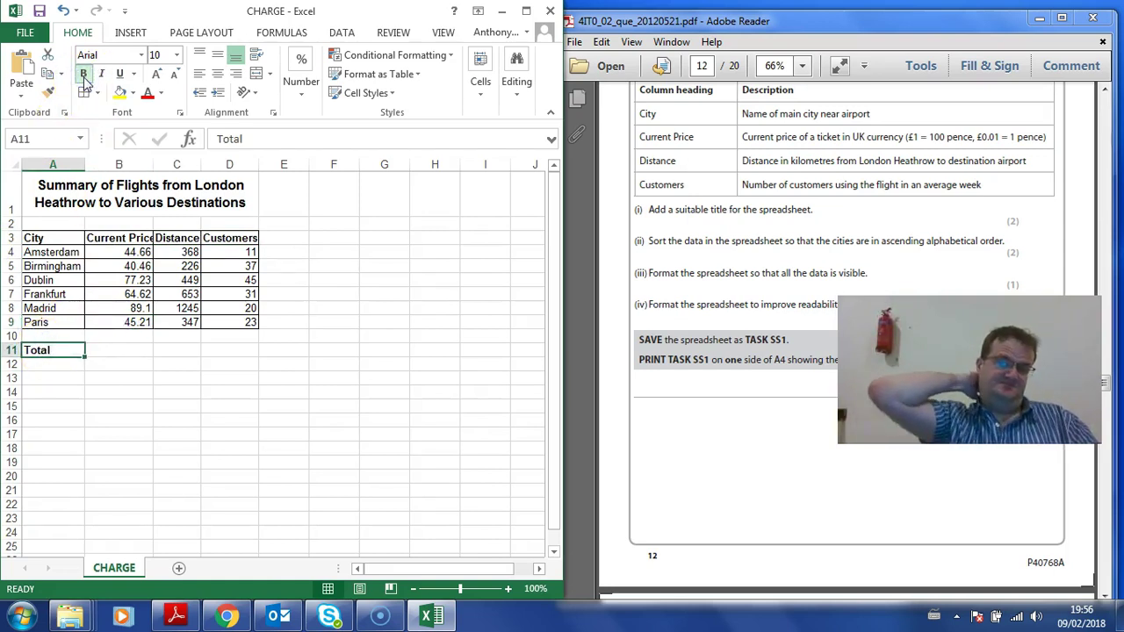
{"action": "left_click", "coordinate": [85, 74]}
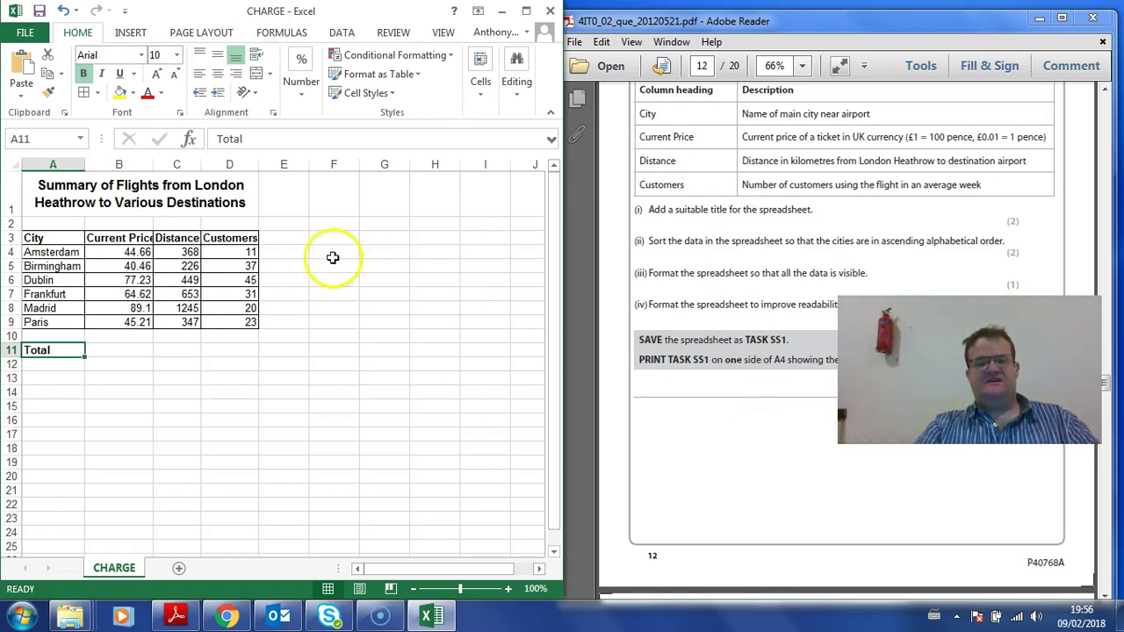
Step: Save a copy of the workbook named SS1 into the Resources folder
{"action": "left_click", "coordinate": [26, 32]}
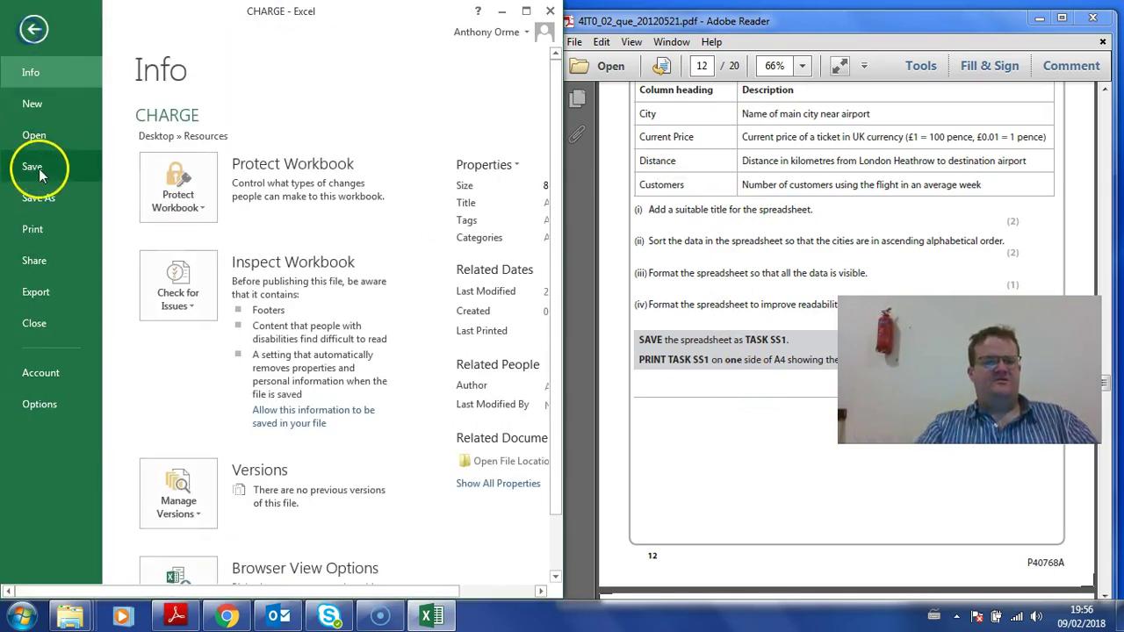
{"action": "left_click", "coordinate": [38, 197]}
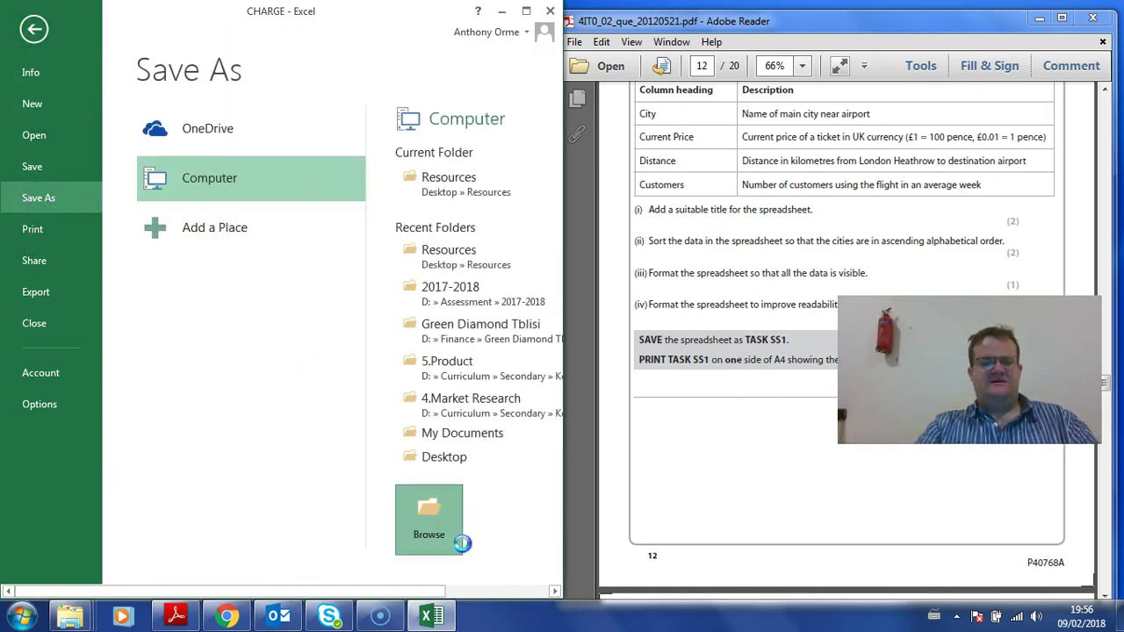
{"action": "left_click", "coordinate": [450, 532]}
{"action": "type", "text": "SS1"}
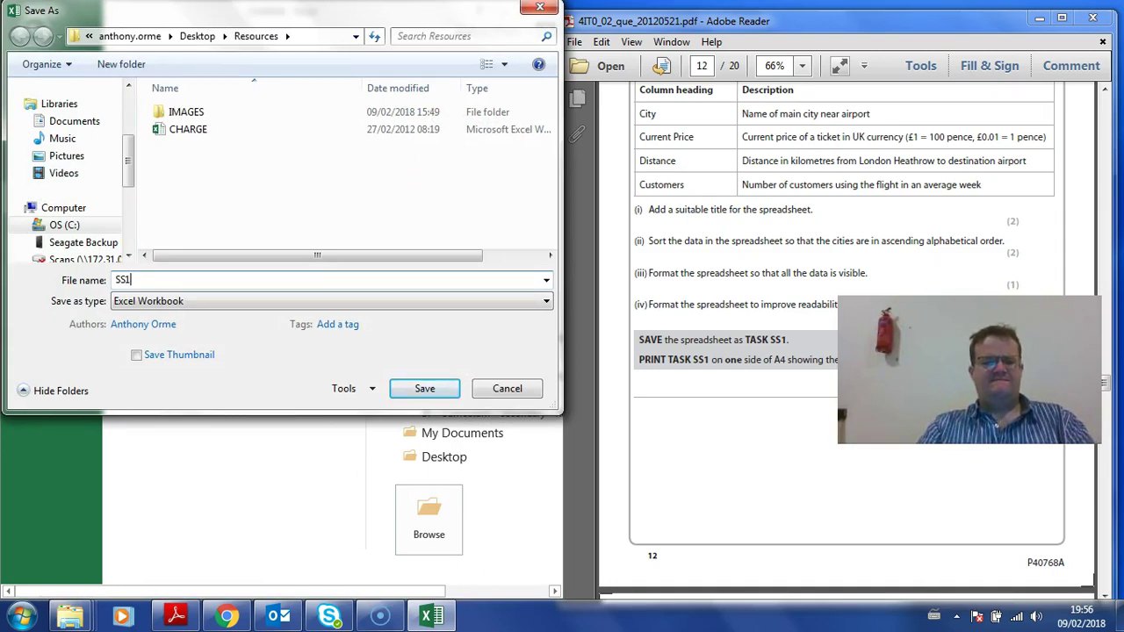
{"action": "left_click", "coordinate": [439, 397]}
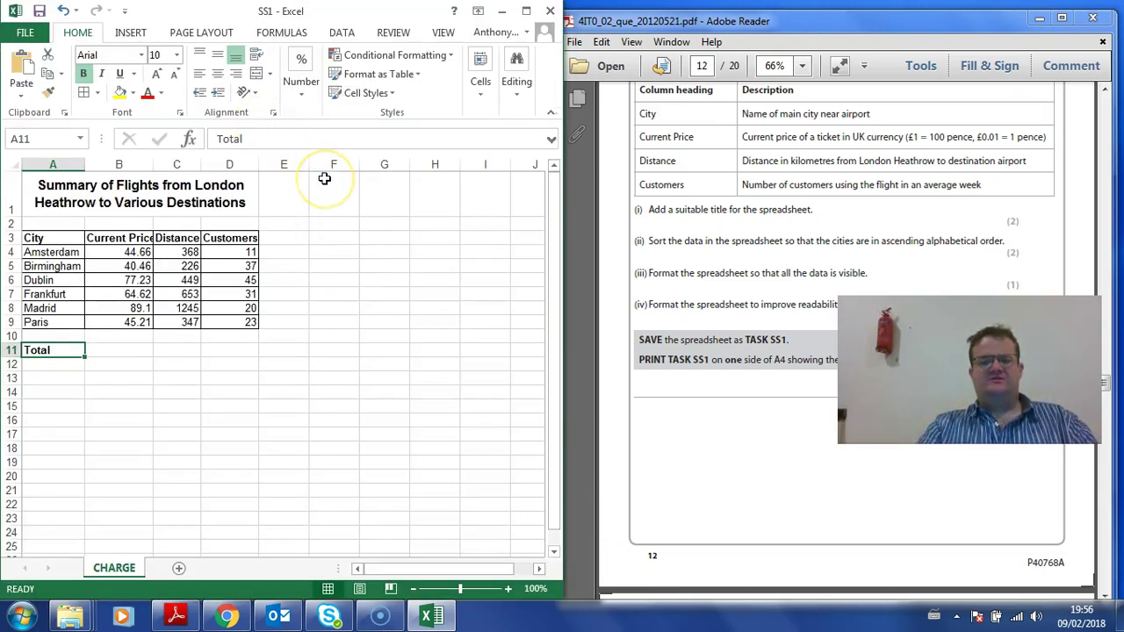
Step: Set SS1 to print landscape, fitted to 1 page wide by 1 tall
{"action": "left_click", "coordinate": [25, 33]}
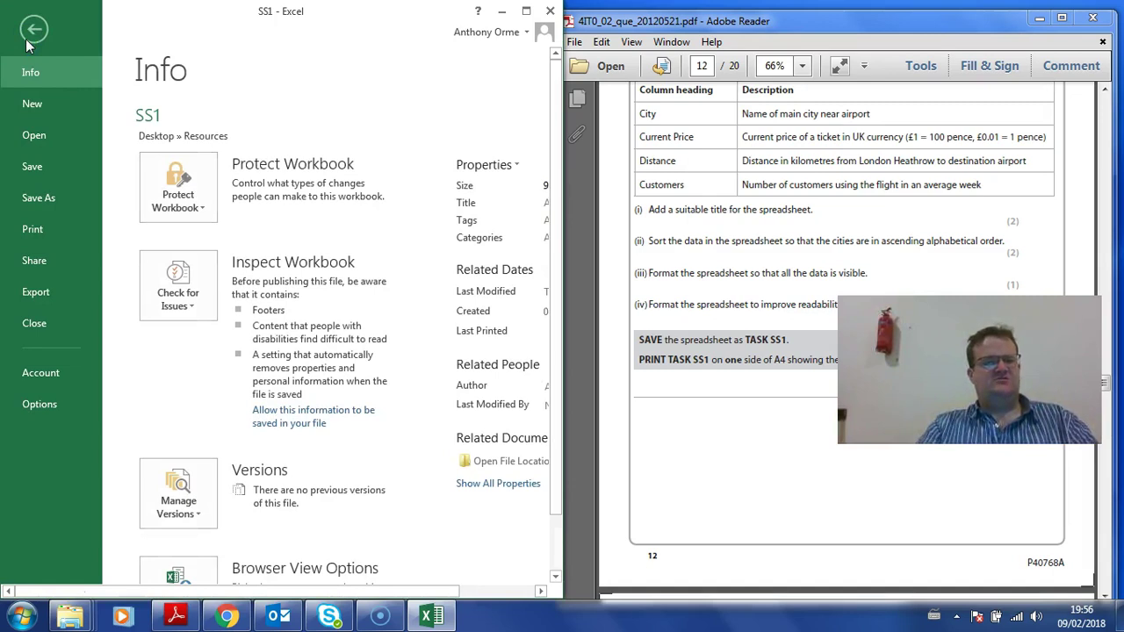
{"action": "left_click", "coordinate": [54, 226]}
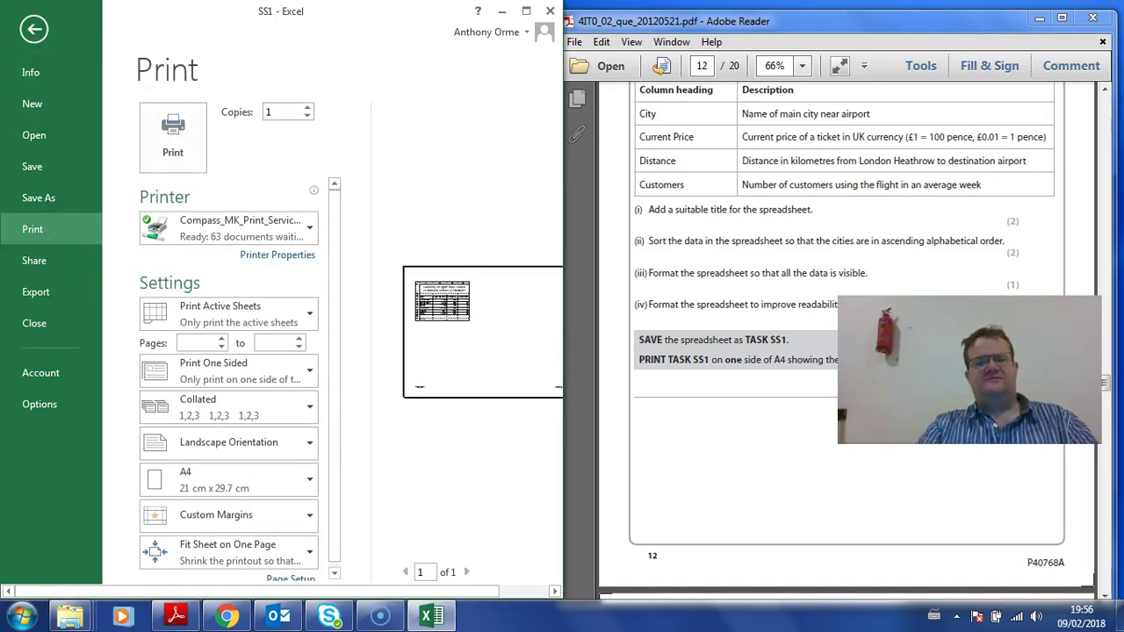
{"action": "left_click", "coordinate": [526, 11]}
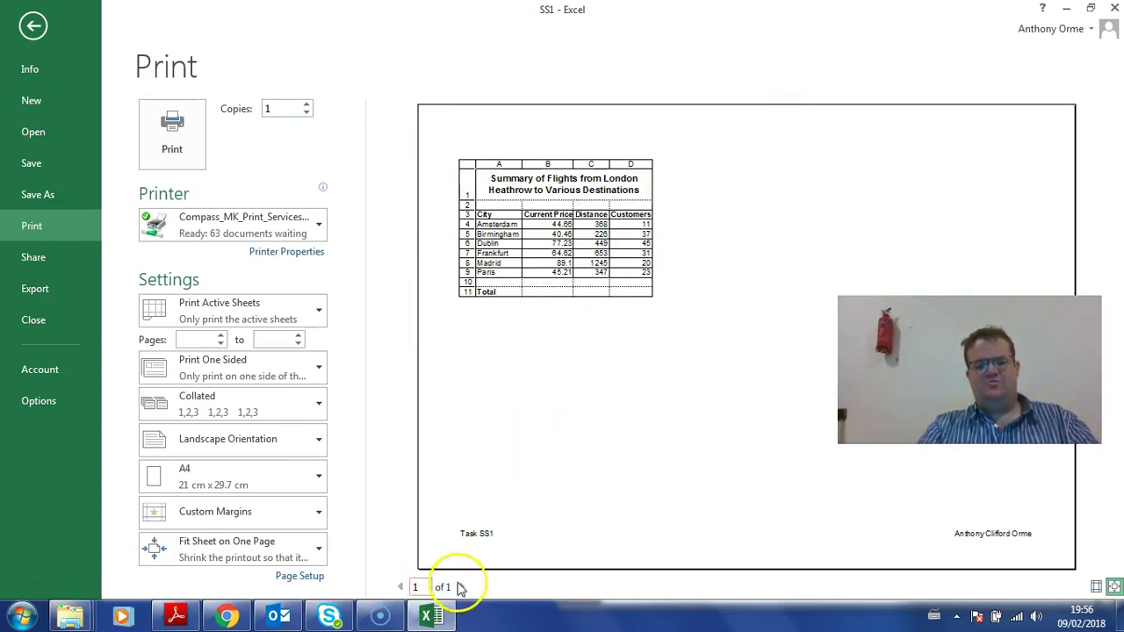
{"action": "left_click", "coordinate": [297, 576]}
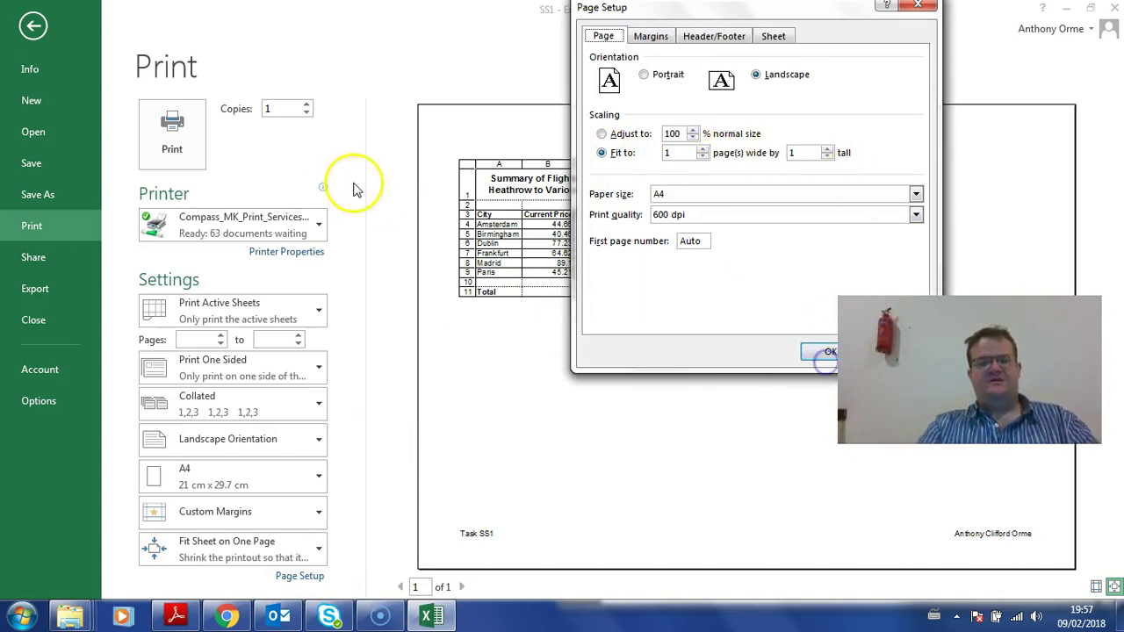
{"action": "left_click", "coordinate": [811, 348]}
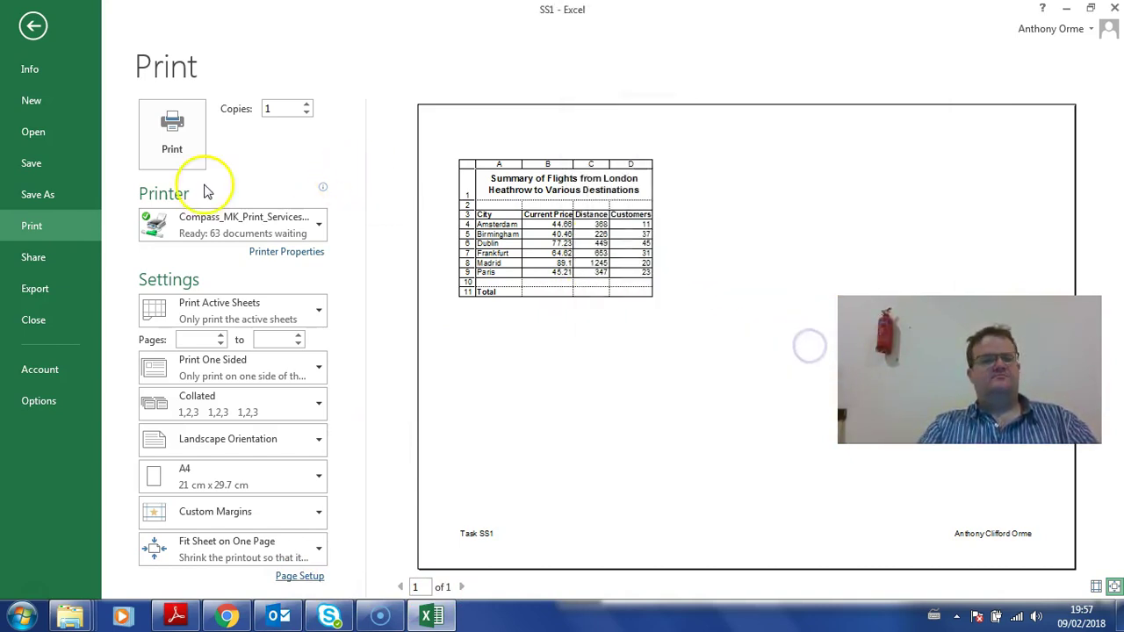
{"action": "left_click", "coordinate": [34, 26]}
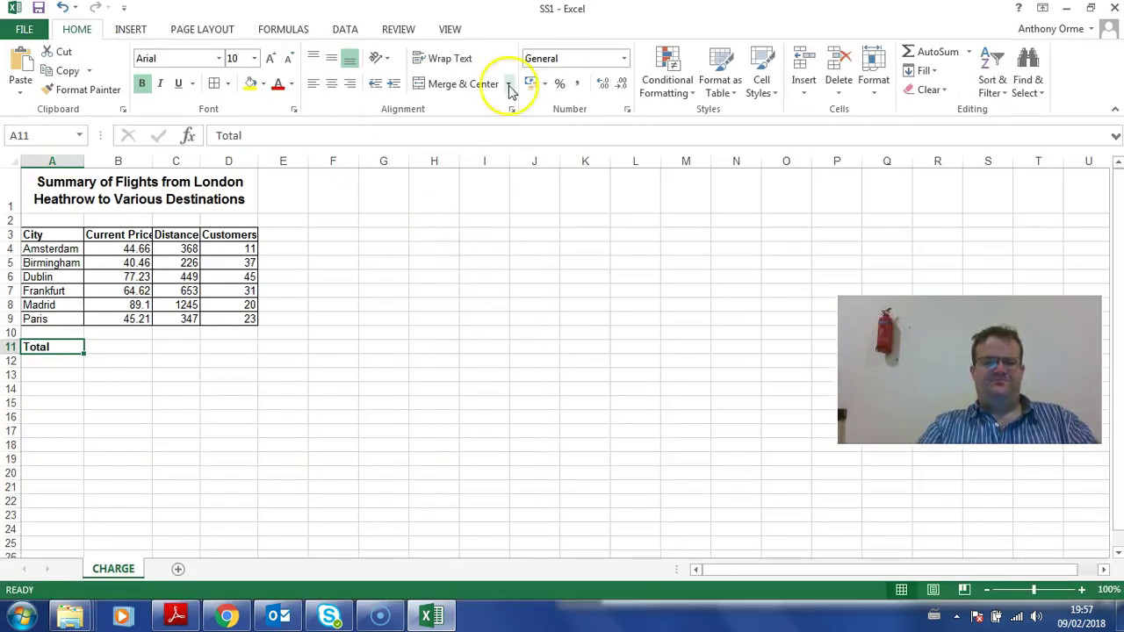
Step: Place the Excel window beside the PDF and scroll to the Task SS2 instructions
{"action": "left_click_drag", "start_coordinate": [569, 16], "coordinate": [389, 30]}
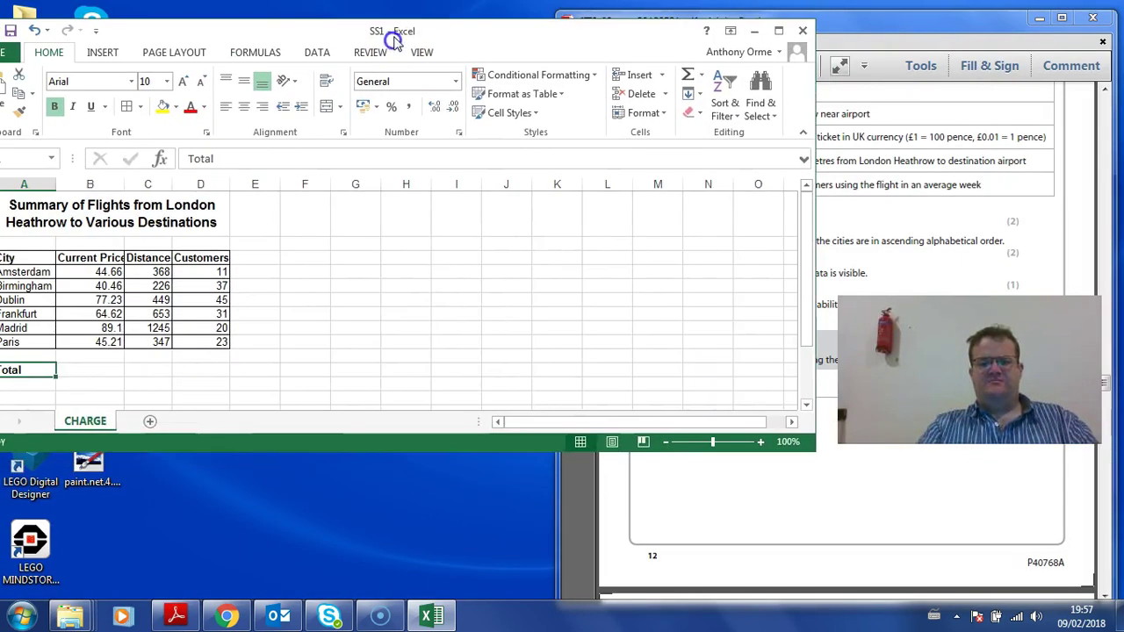
{"action": "left_click", "coordinate": [872, 168]}
{"action": "scroll", "coordinate": [764, 176], "scroll_direction": "down", "scroll_amount": 10}
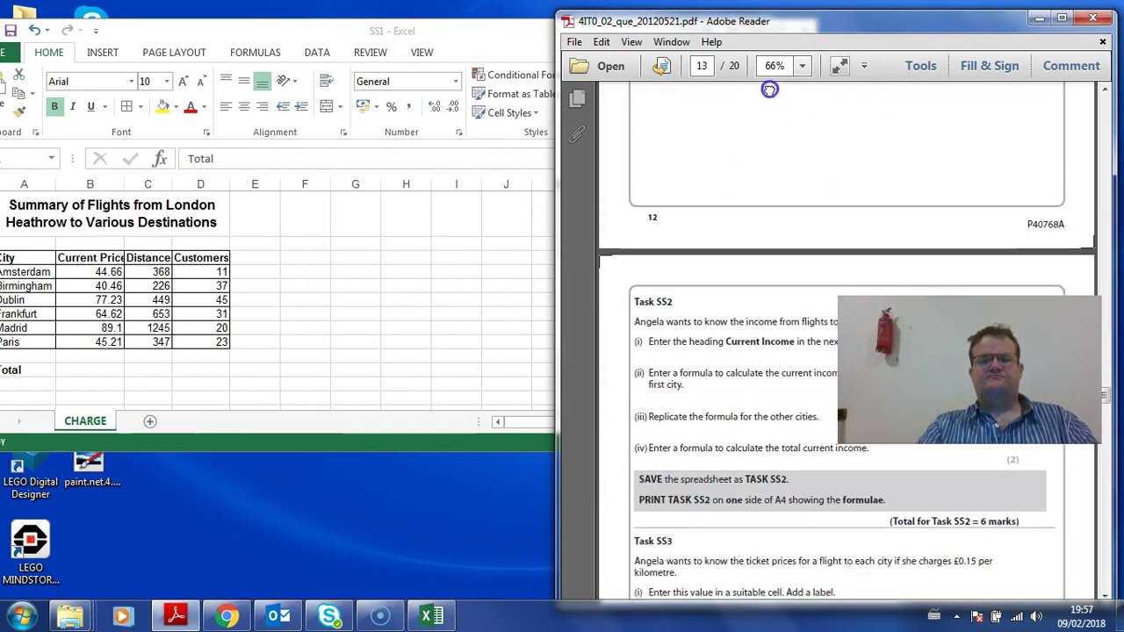
{"action": "left_click_drag", "start_coordinate": [753, 208], "coordinate": [752, 178]}
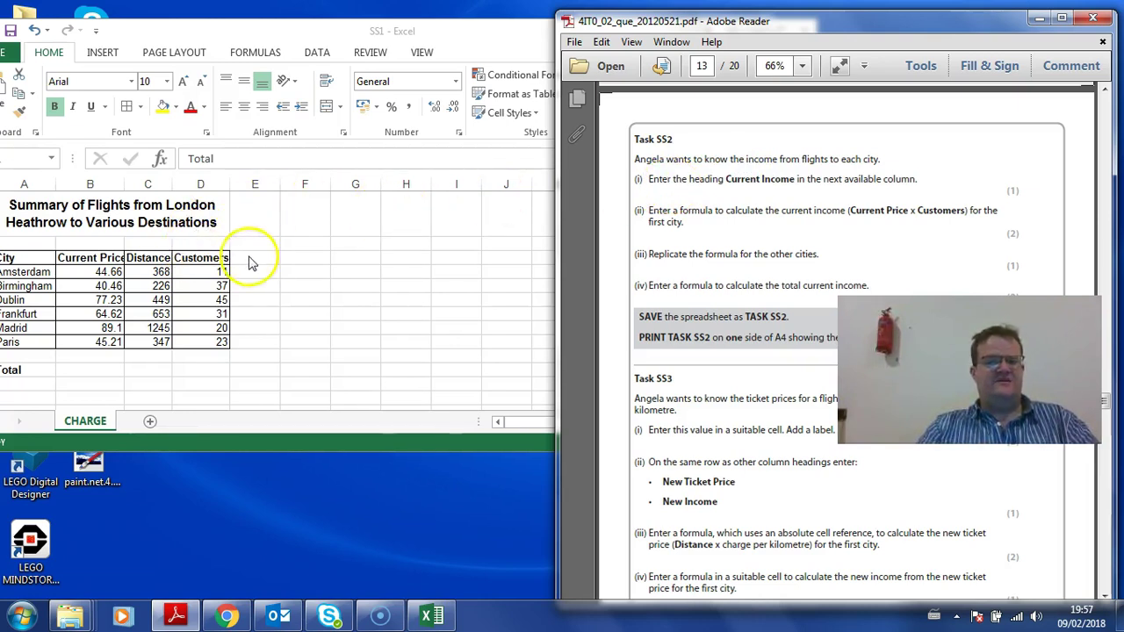
Step: Enter the heading 'Current Income' in cell E3
{"action": "left_click", "coordinate": [254, 256]}
{"action": "type", "text": "Cuyrrent Income"}
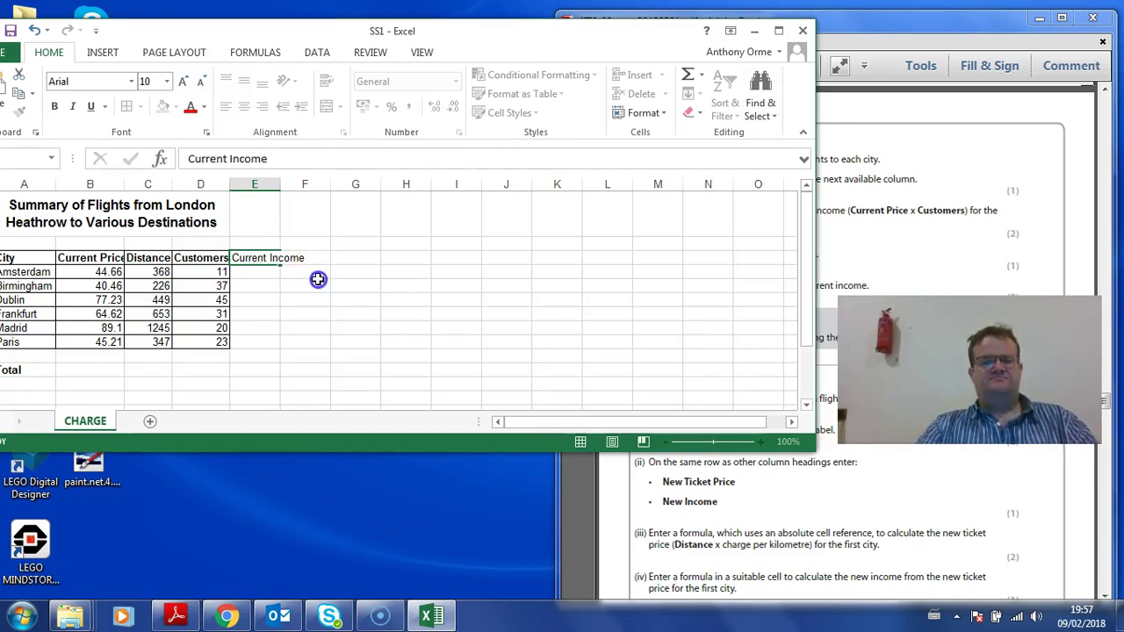
{"action": "left_click", "coordinate": [318, 281]}
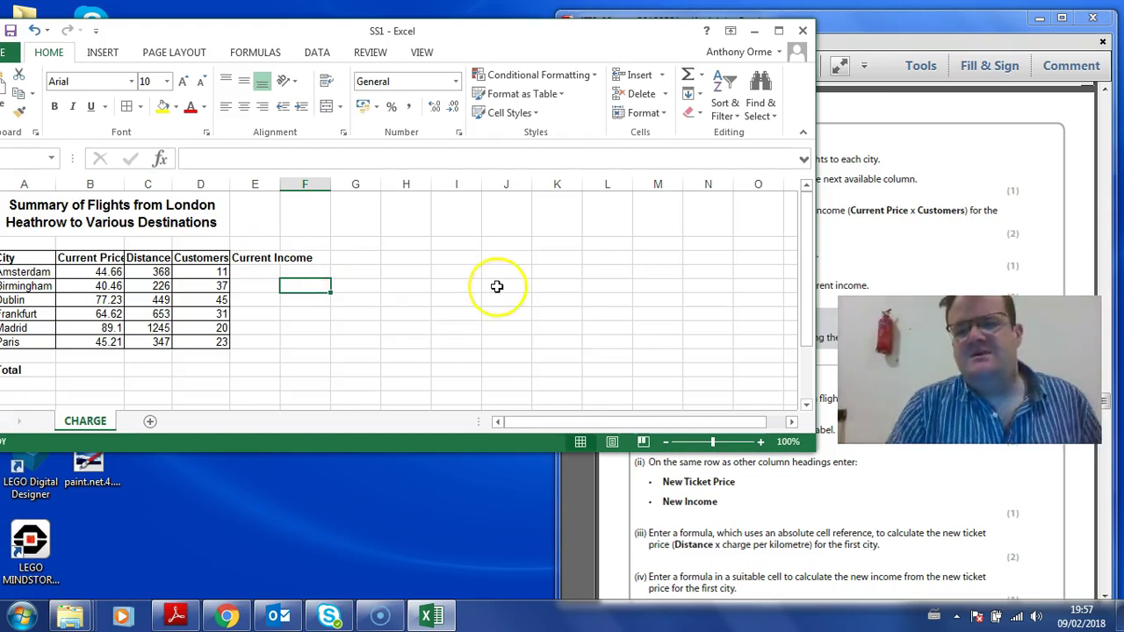
{"action": "left_click", "coordinate": [832, 222]}
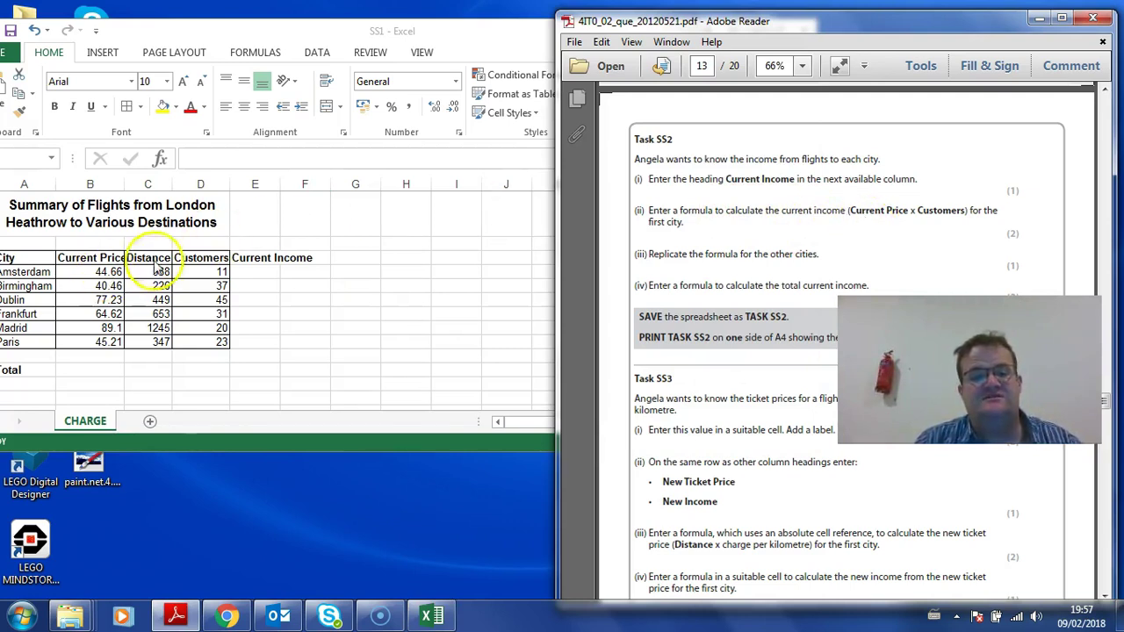
Step: Enter =B4*D4 in E4 for Amsterdam's current income and autofit column B
{"action": "left_click", "coordinate": [261, 272]}
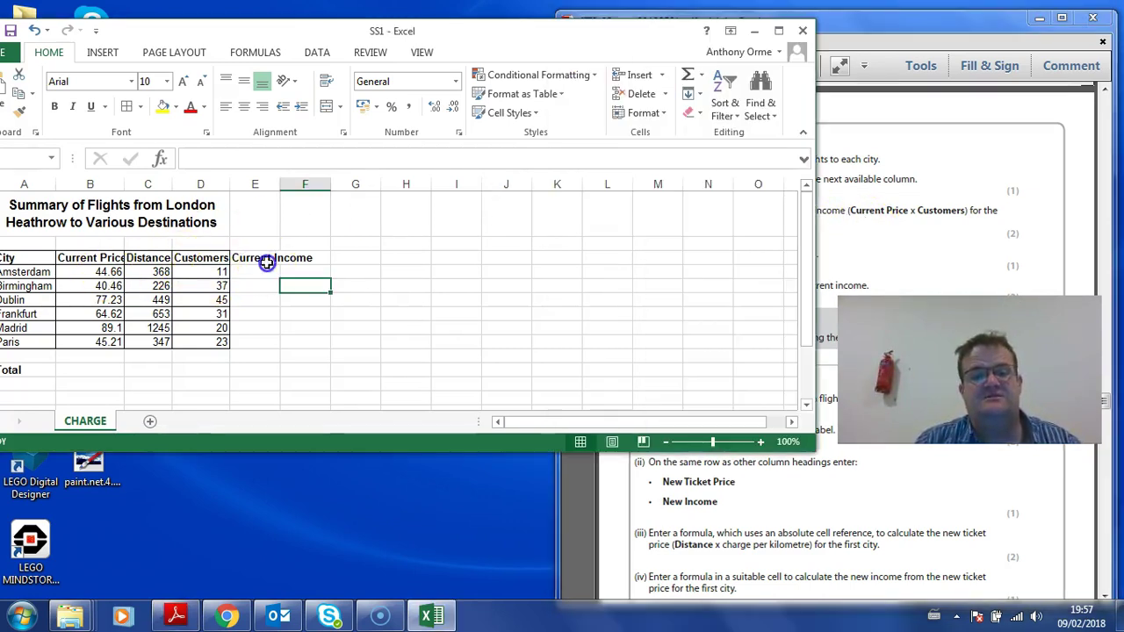
{"action": "type", "text": "="}
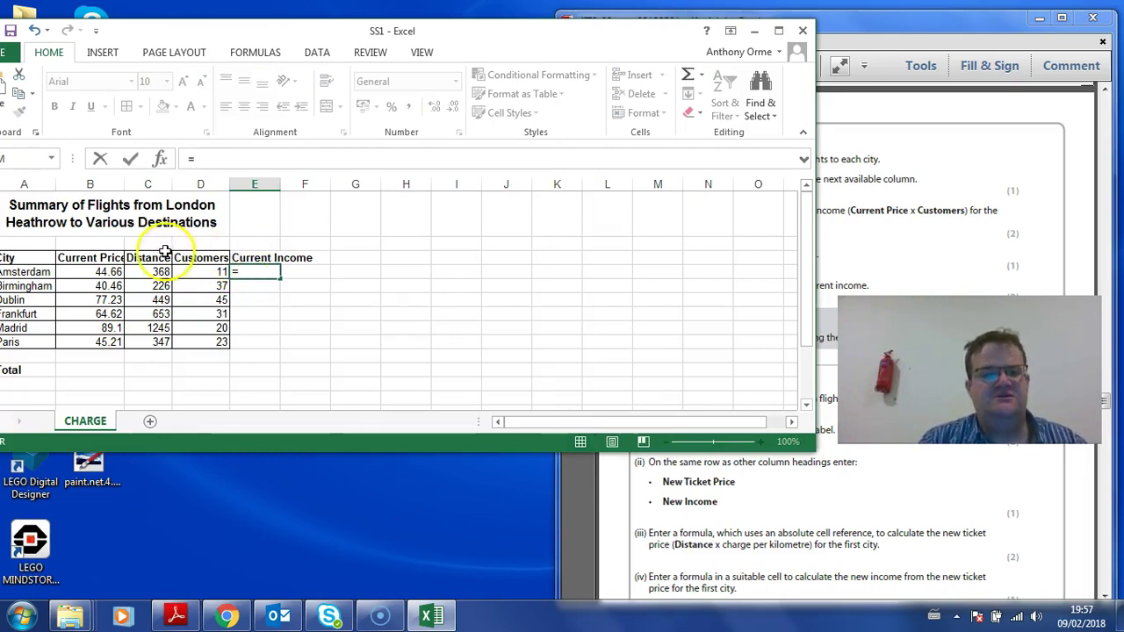
{"action": "left_click", "coordinate": [108, 272]}
{"action": "left_click", "coordinate": [194, 272]}
{"action": "key", "text": "Return"}
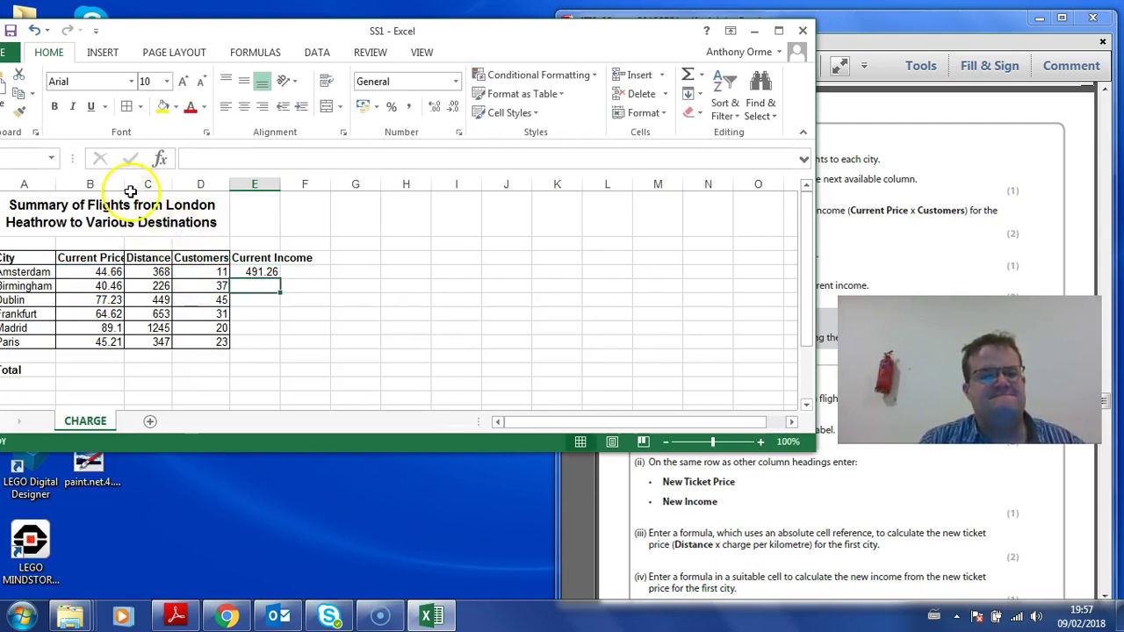
{"action": "double_click", "coordinate": [124, 184]}
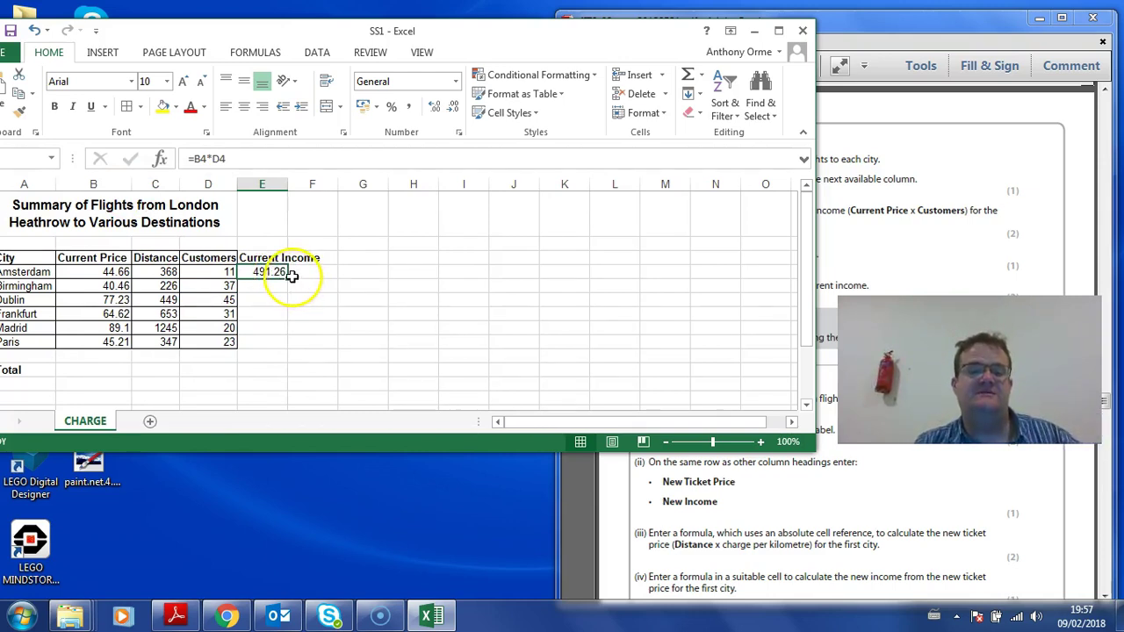
Step: Fill the E4 income formula down through E9 for Paris
{"action": "left_click_drag", "start_coordinate": [287, 277], "coordinate": [288, 280]}
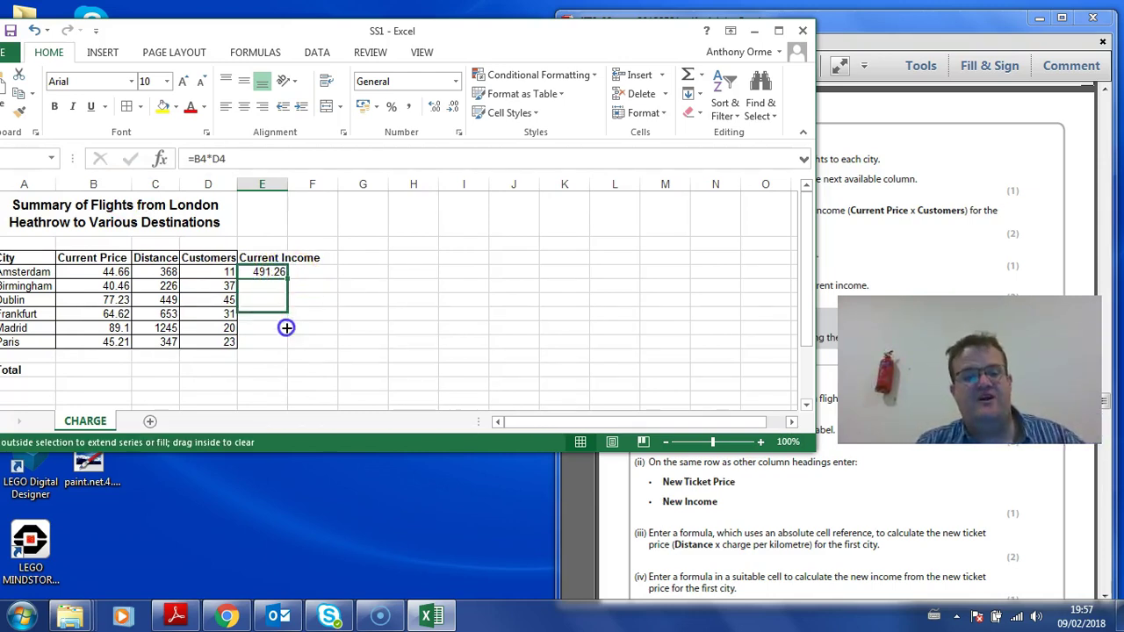
{"action": "left_click_drag", "start_coordinate": [289, 354], "coordinate": [292, 354]}
{"action": "left_click", "coordinate": [345, 313]}
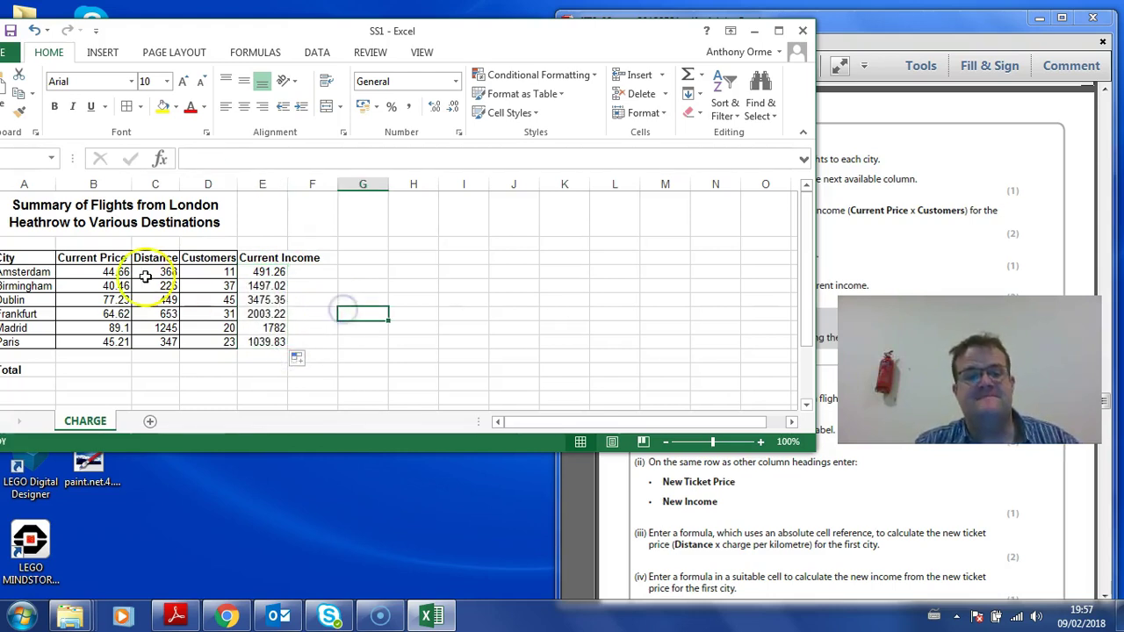
{"action": "left_click", "coordinate": [870, 250]}
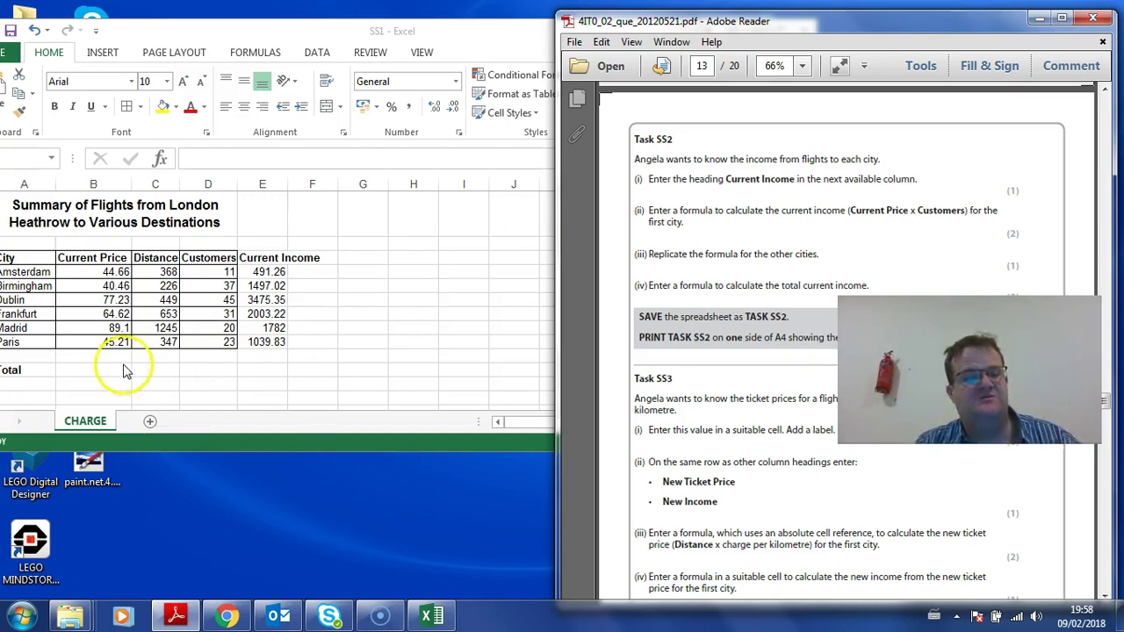
Step: AutoSum E4:E9 into B11 as the total current income
{"action": "left_click", "coordinate": [87, 369]}
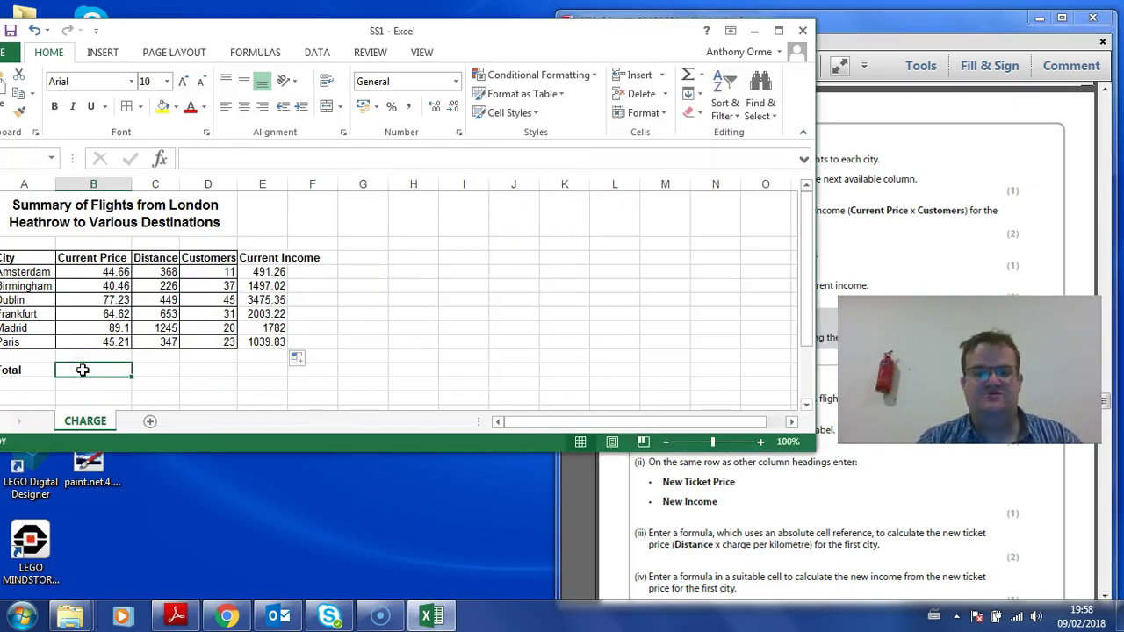
{"action": "left_click", "coordinate": [703, 77]}
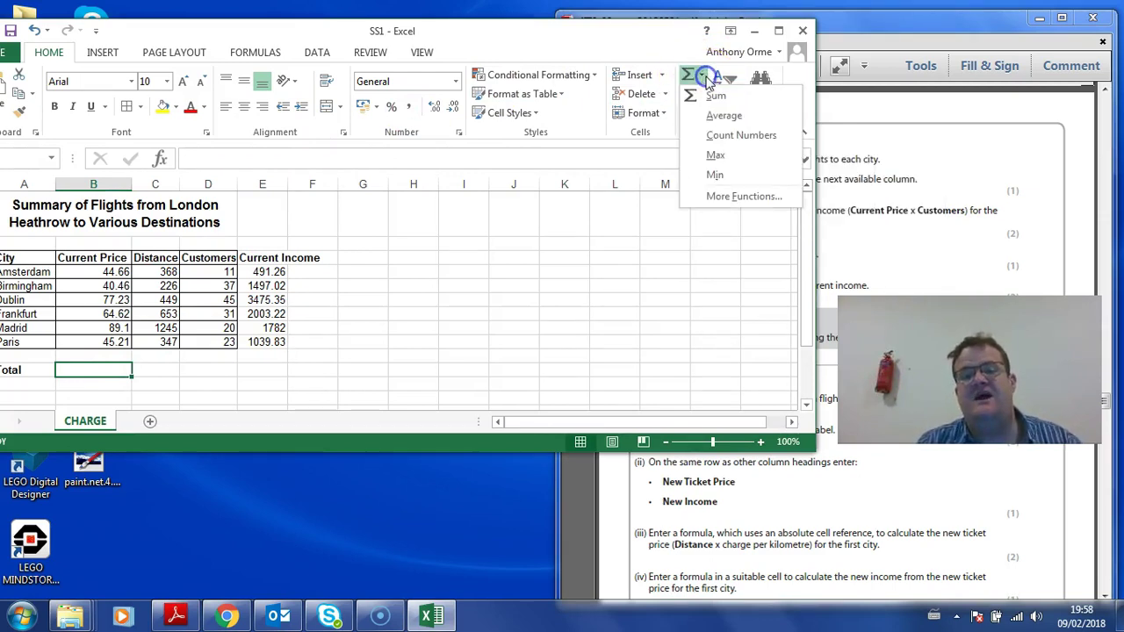
{"action": "left_click", "coordinate": [712, 97]}
{"action": "left_click_drag", "start_coordinate": [263, 271], "coordinate": [263, 342]}
{"action": "key", "text": "Return"}
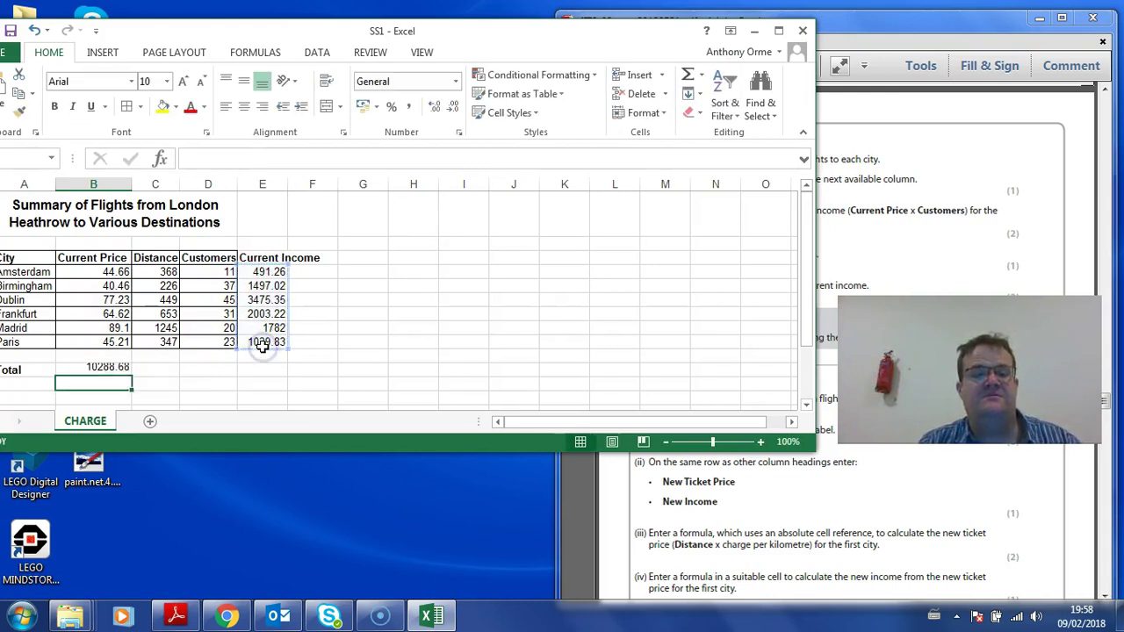
Step: Apply £ Accounting format to B4:B9, E4:E9 and the total in B11
{"action": "left_click_drag", "start_coordinate": [94, 273], "coordinate": [95, 341]}
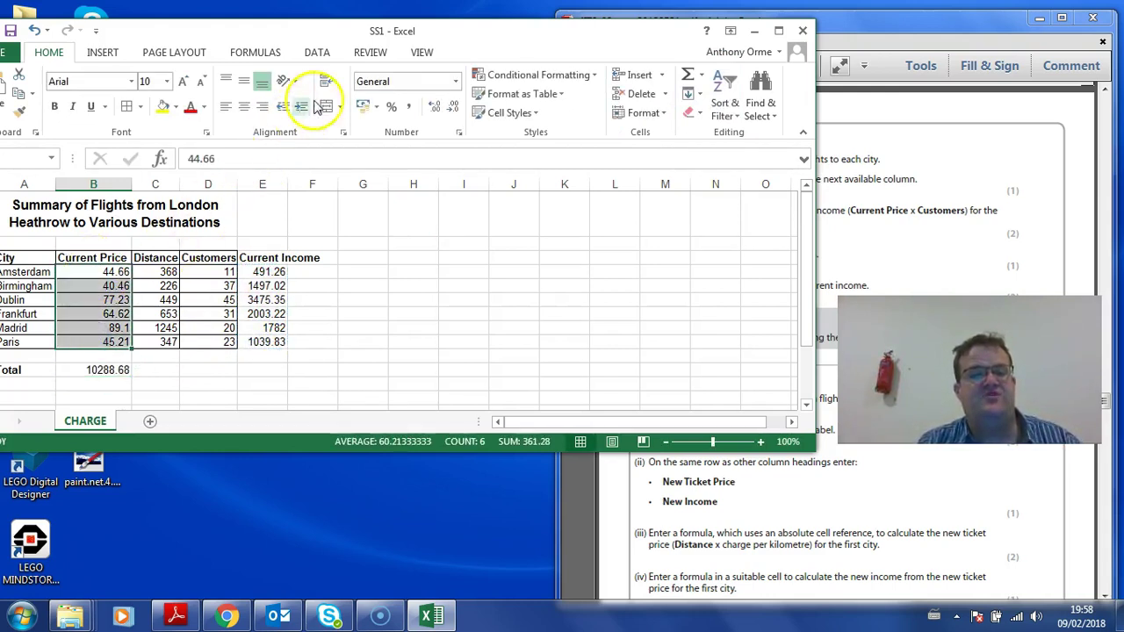
{"action": "left_click", "coordinate": [376, 106]}
{"action": "left_click", "coordinate": [411, 130]}
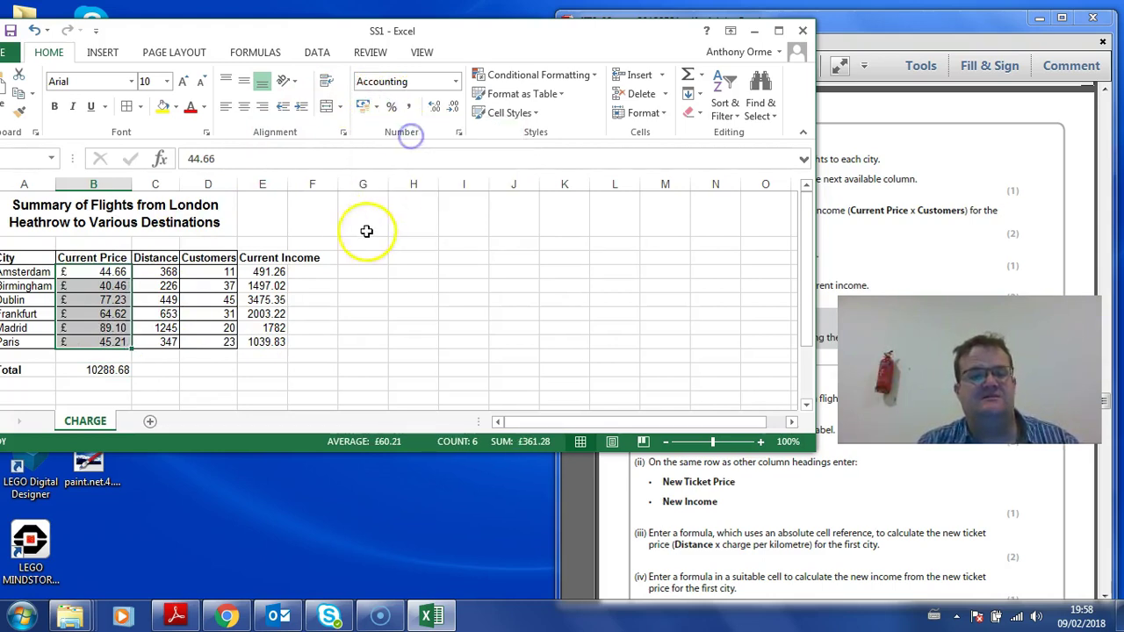
{"action": "left_click_drag", "start_coordinate": [269, 271], "coordinate": [268, 343]}
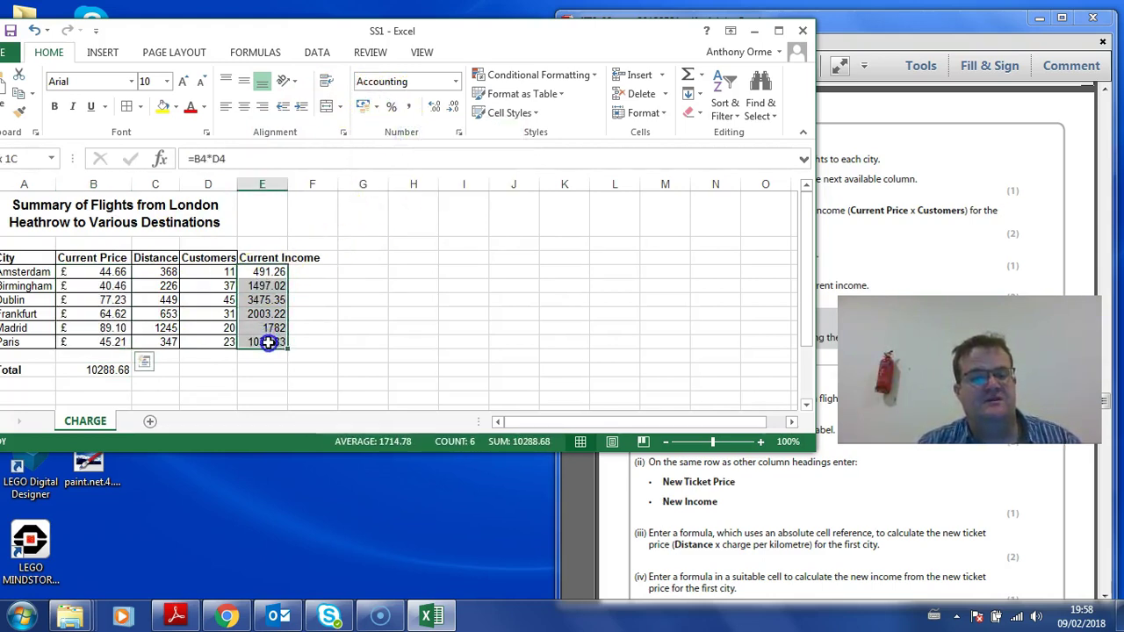
{"action": "left_click", "coordinate": [364, 106]}
{"action": "left_click", "coordinate": [111, 376]}
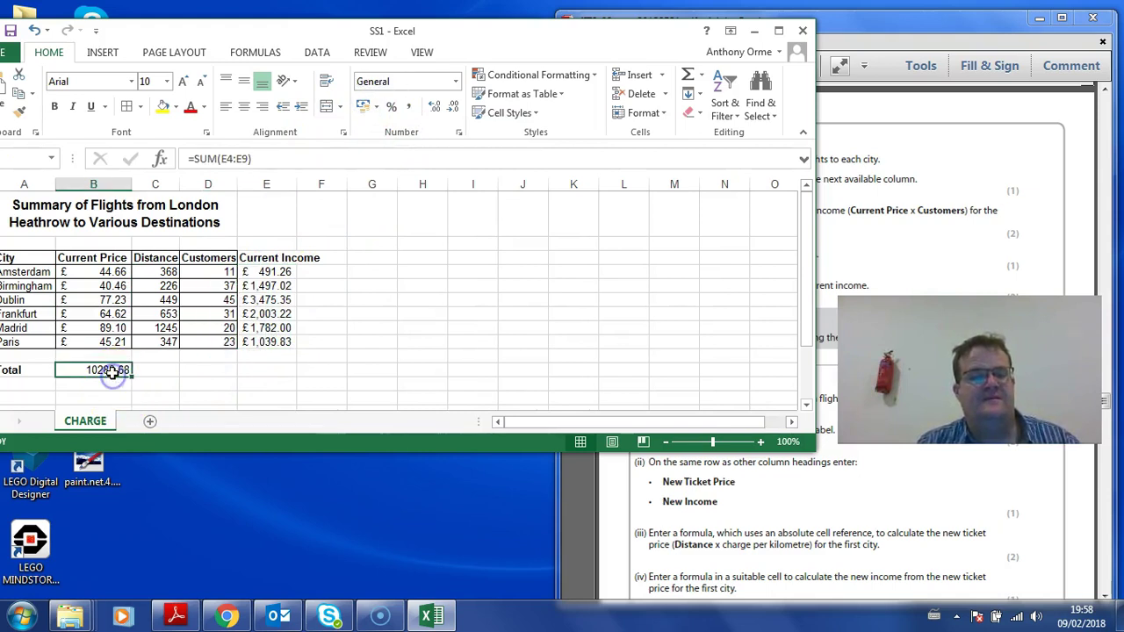
{"action": "left_click", "coordinate": [364, 106]}
Step: Autofit column E and merge and centre the title across A1:E1
{"action": "left_click_drag", "start_coordinate": [268, 341], "coordinate": [129, 258]}
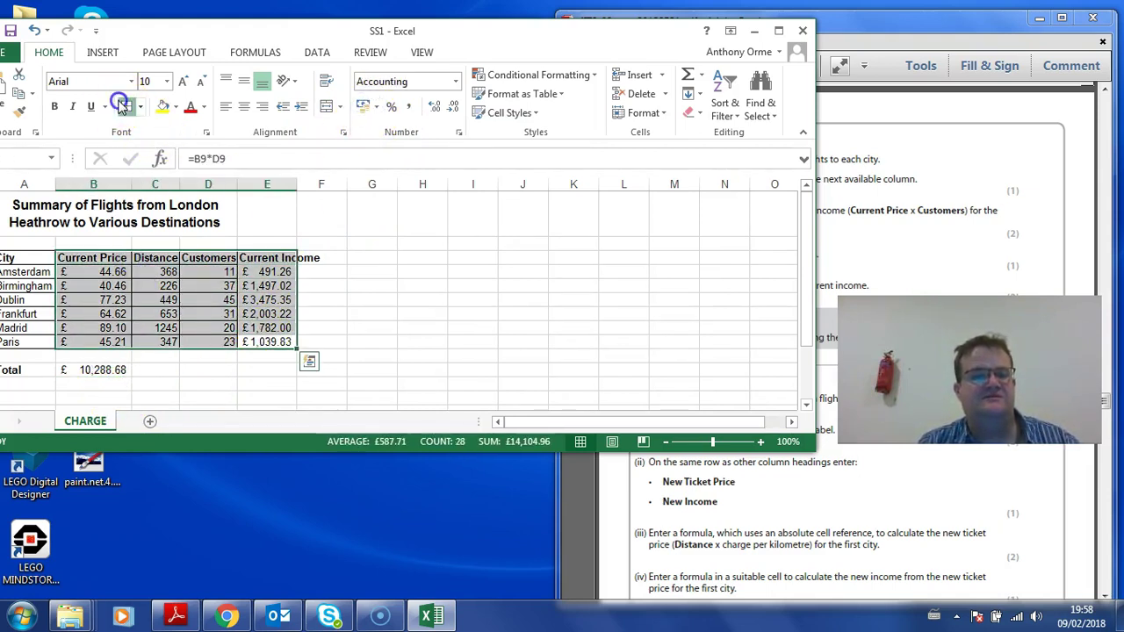
{"action": "double_click", "coordinate": [298, 183]}
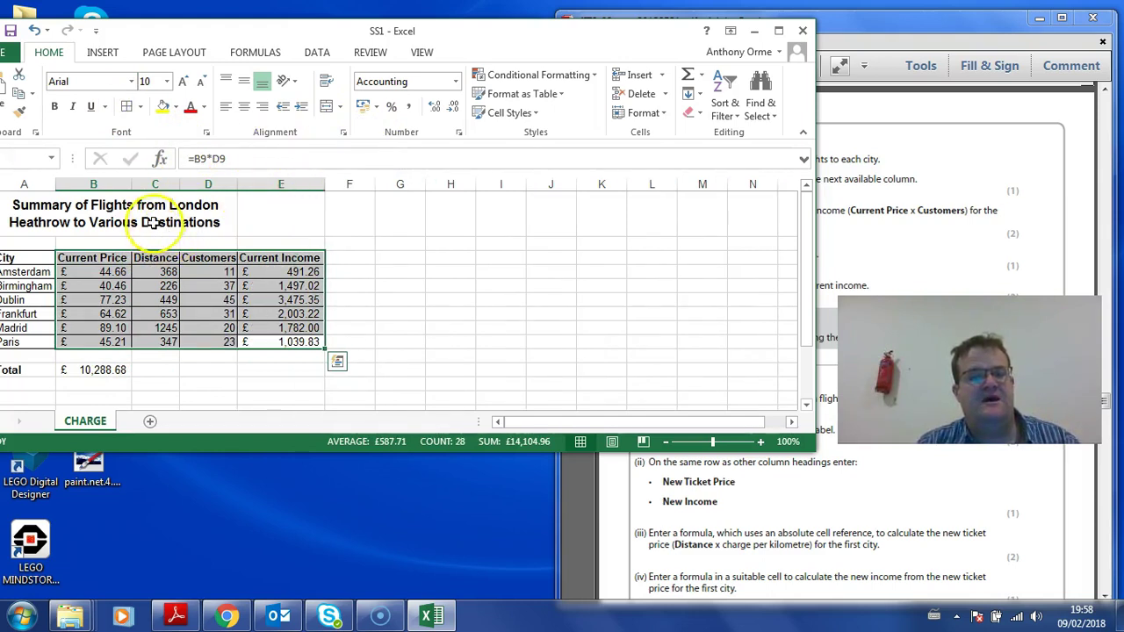
{"action": "left_click_drag", "start_coordinate": [150, 221], "coordinate": [266, 220]}
{"action": "left_click", "coordinate": [325, 106]}
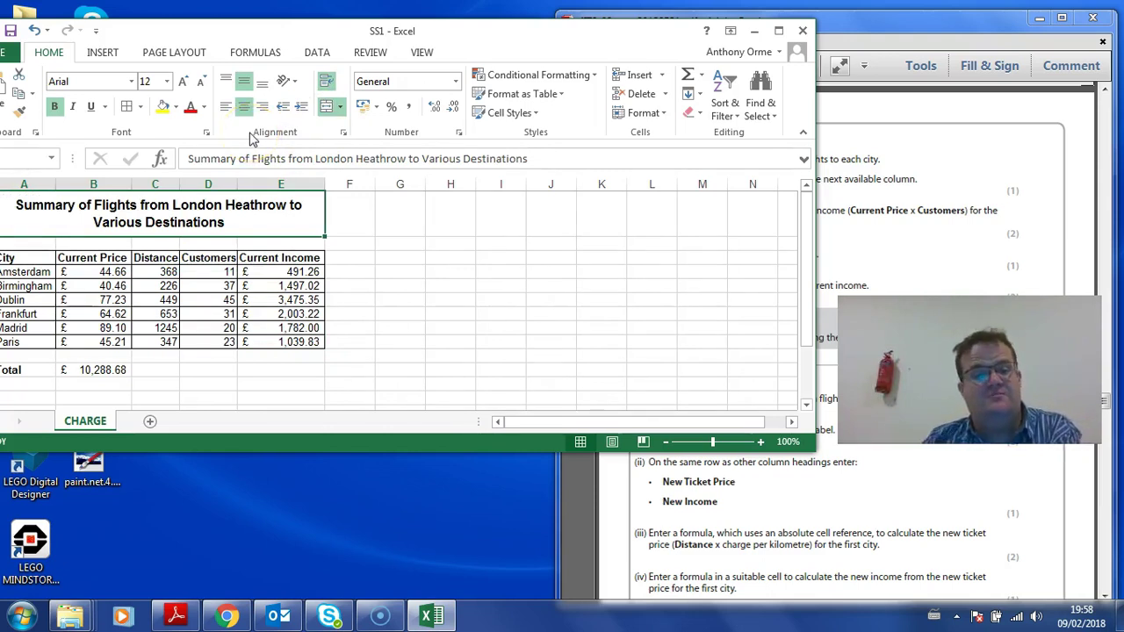
{"action": "left_click", "coordinate": [838, 237]}
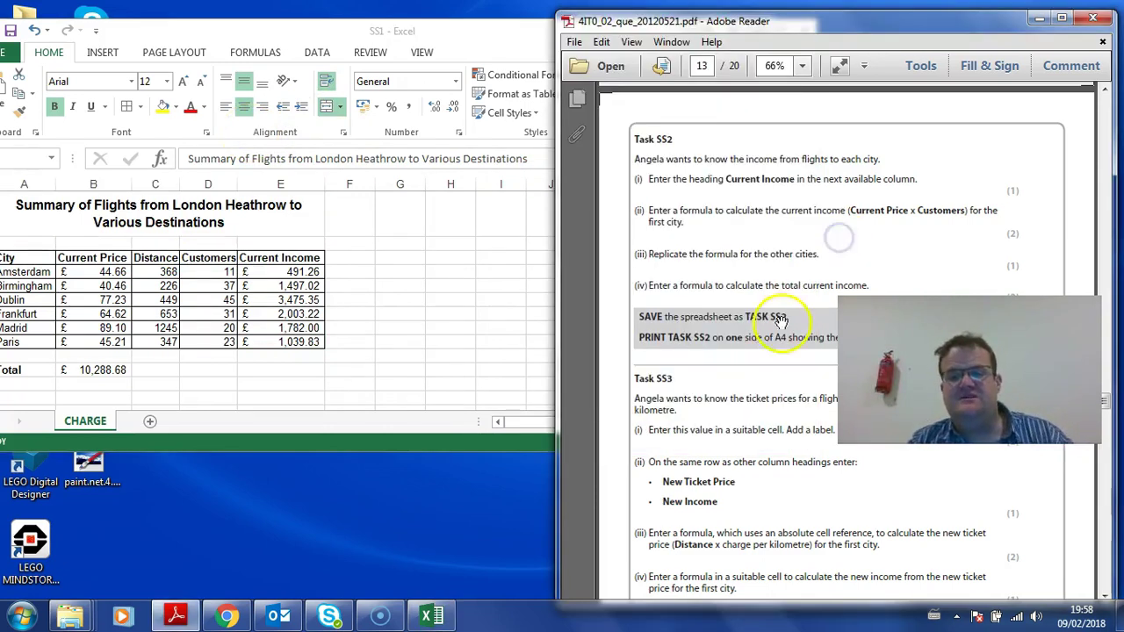
{"action": "left_click_drag", "start_coordinate": [782, 321], "coordinate": [808, 188]}
{"action": "left_click", "coordinate": [271, 145]}
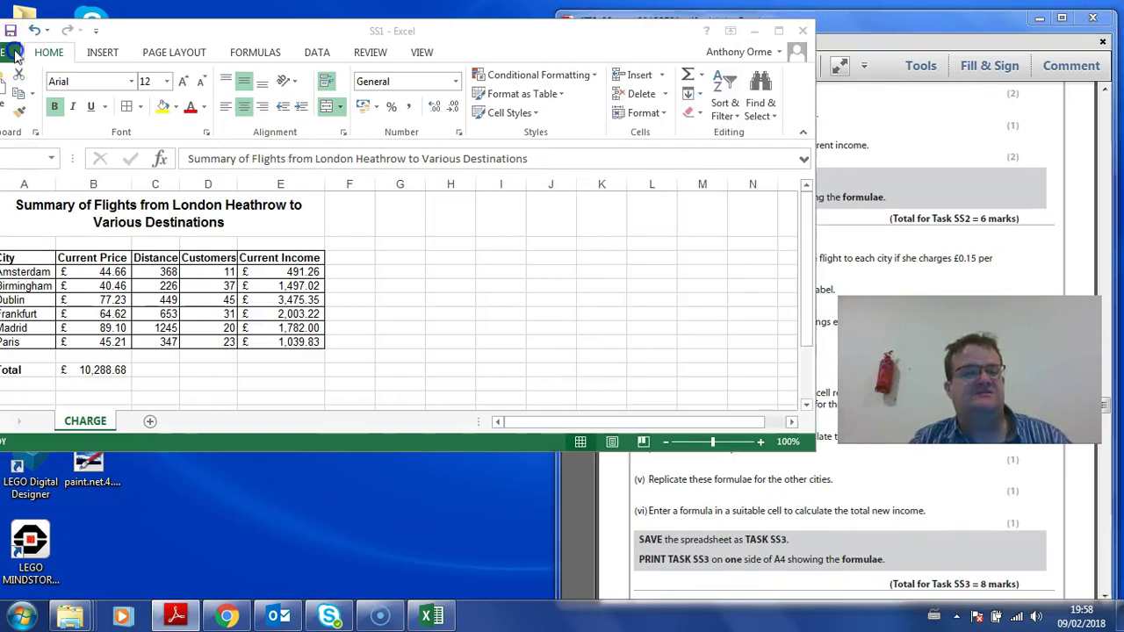
Step: Save a copy of the workbook under the new name Task SS2
{"action": "left_click", "coordinate": [15, 53]}
{"action": "left_click", "coordinate": [22, 217]}
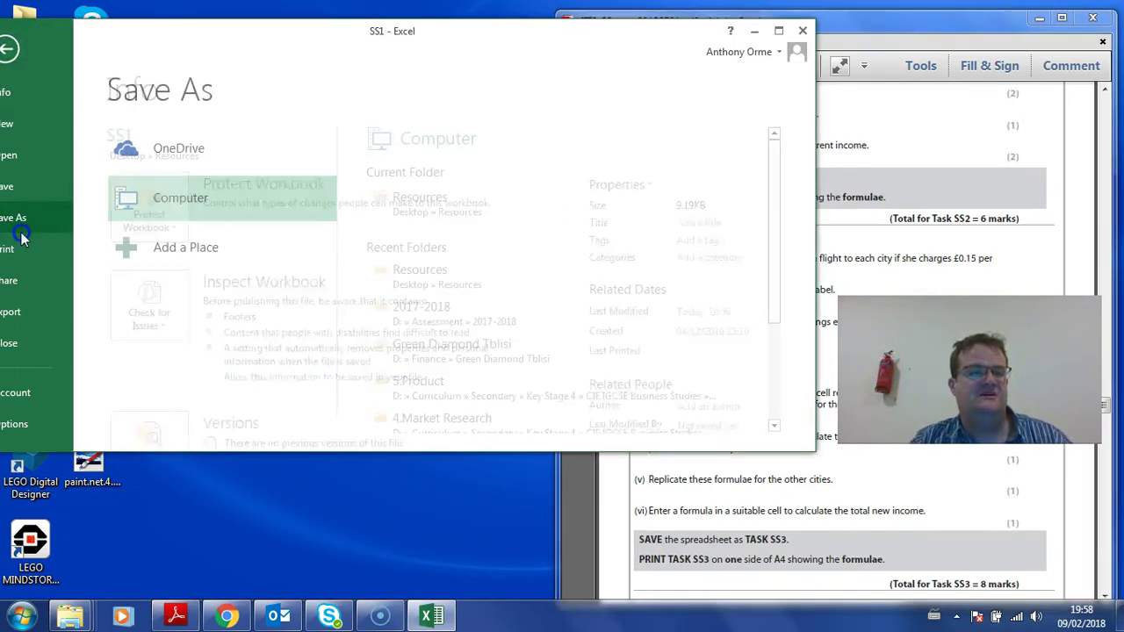
{"action": "left_click_drag", "start_coordinate": [774, 236], "coordinate": [778, 378]}
{"action": "left_click", "coordinate": [405, 362]}
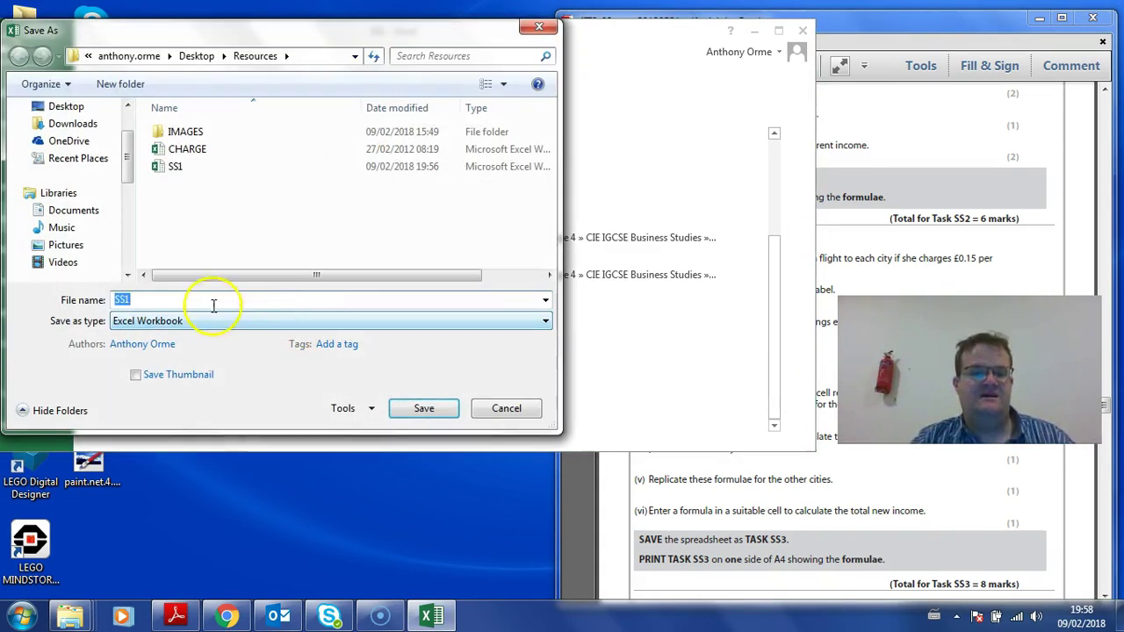
{"action": "key", "text": "BackSpace"}
{"action": "type", "text": "2"}
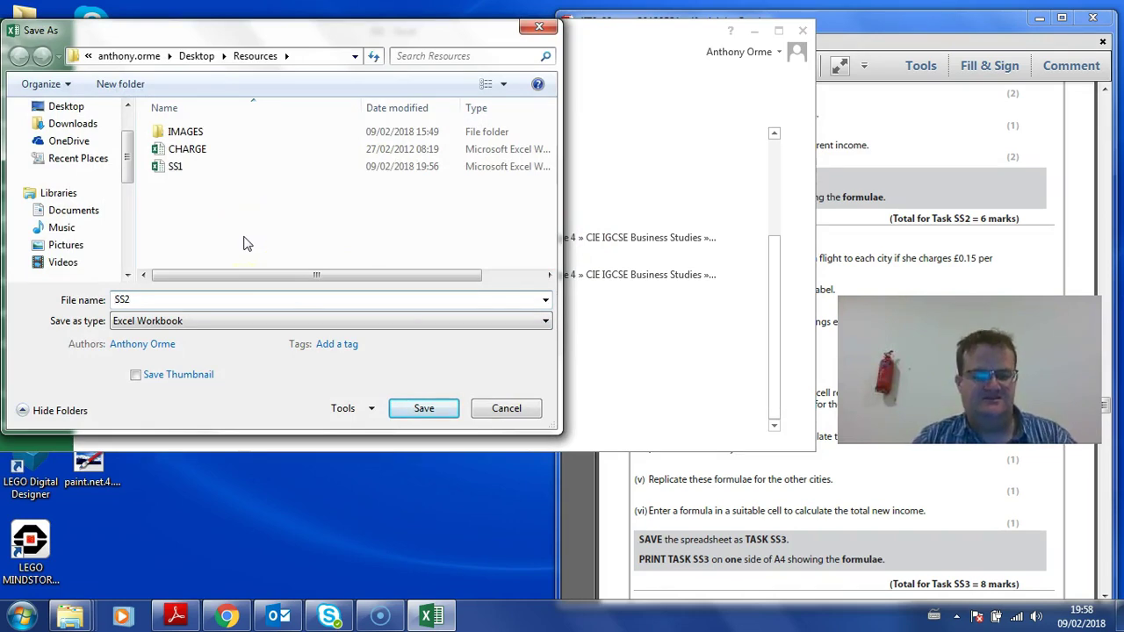
{"action": "key", "text": "Return"}
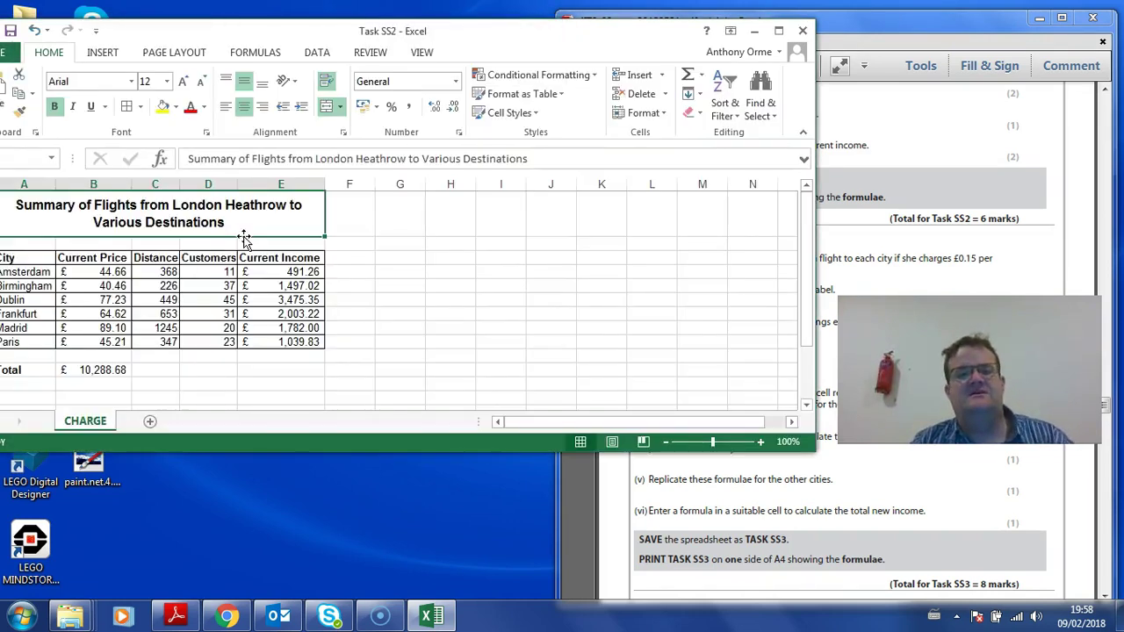
{"action": "left_click", "coordinate": [252, 50]}
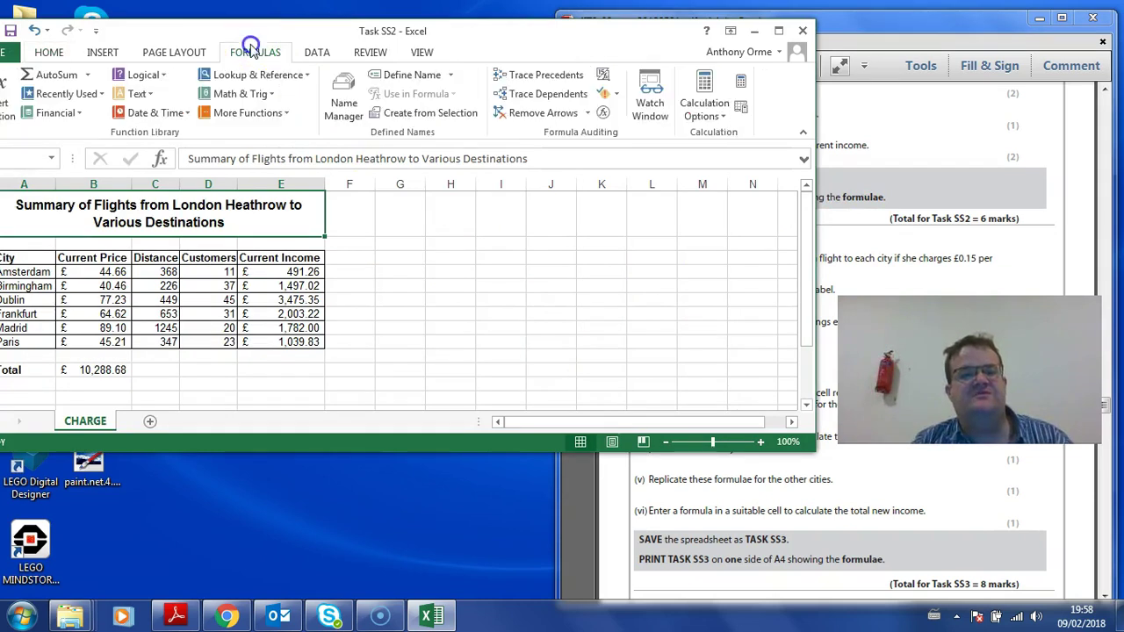
Step: Show formulas on the sheet and open the print preview in a maximised window
{"action": "left_click", "coordinate": [602, 75]}
{"action": "left_click_drag", "start_coordinate": [413, 31], "coordinate": [665, 16]}
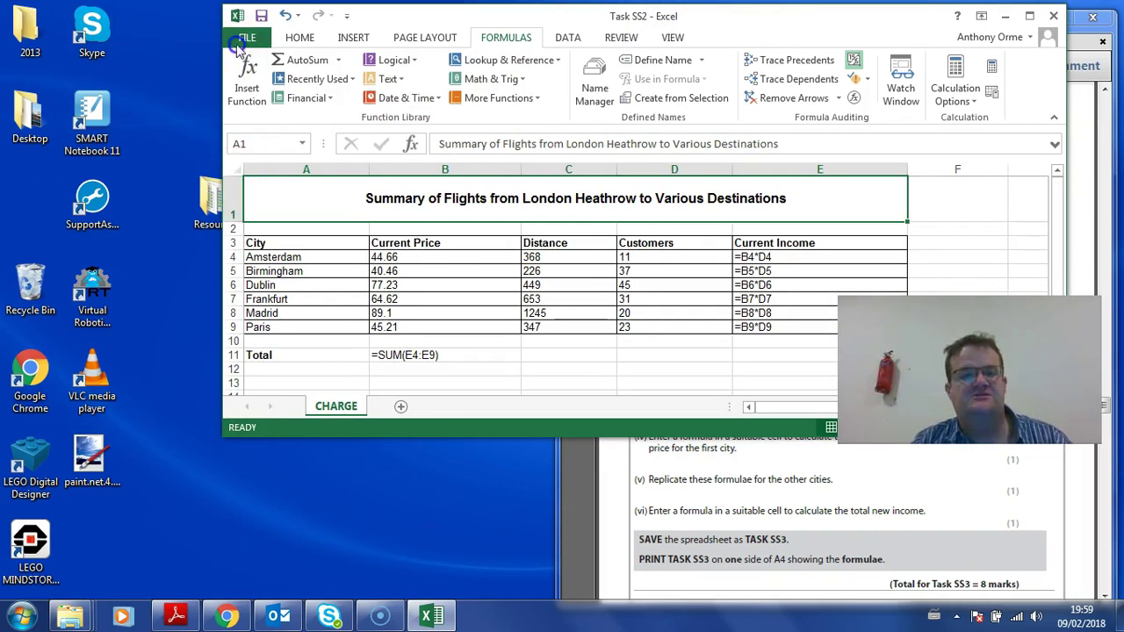
{"action": "left_click", "coordinate": [246, 36]}
{"action": "left_click", "coordinate": [256, 246]}
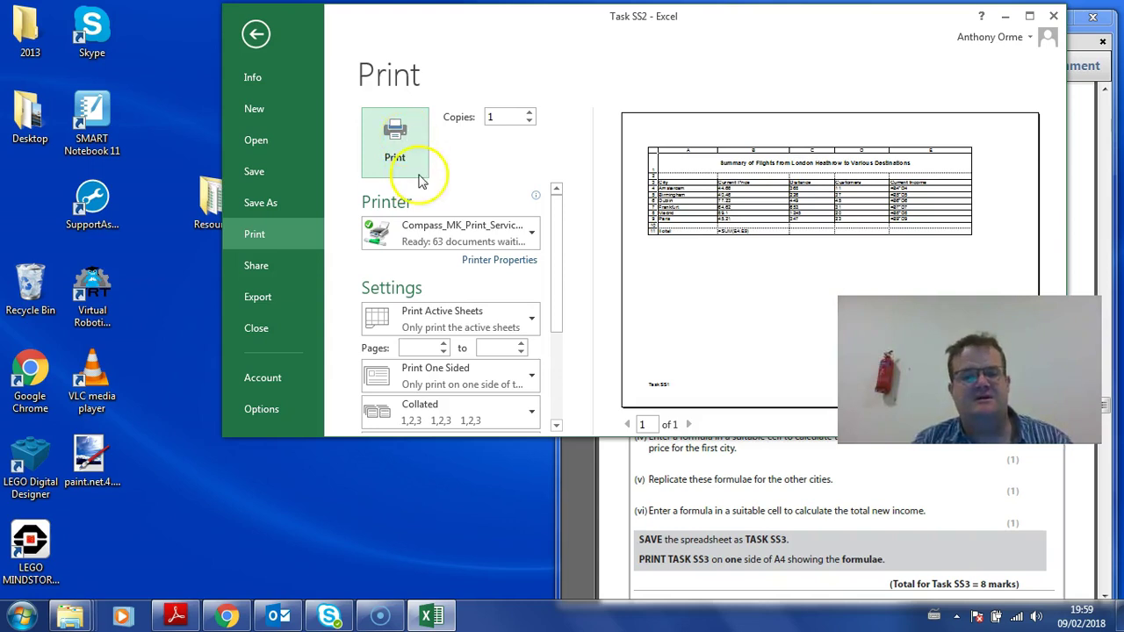
{"action": "left_click", "coordinate": [1029, 16]}
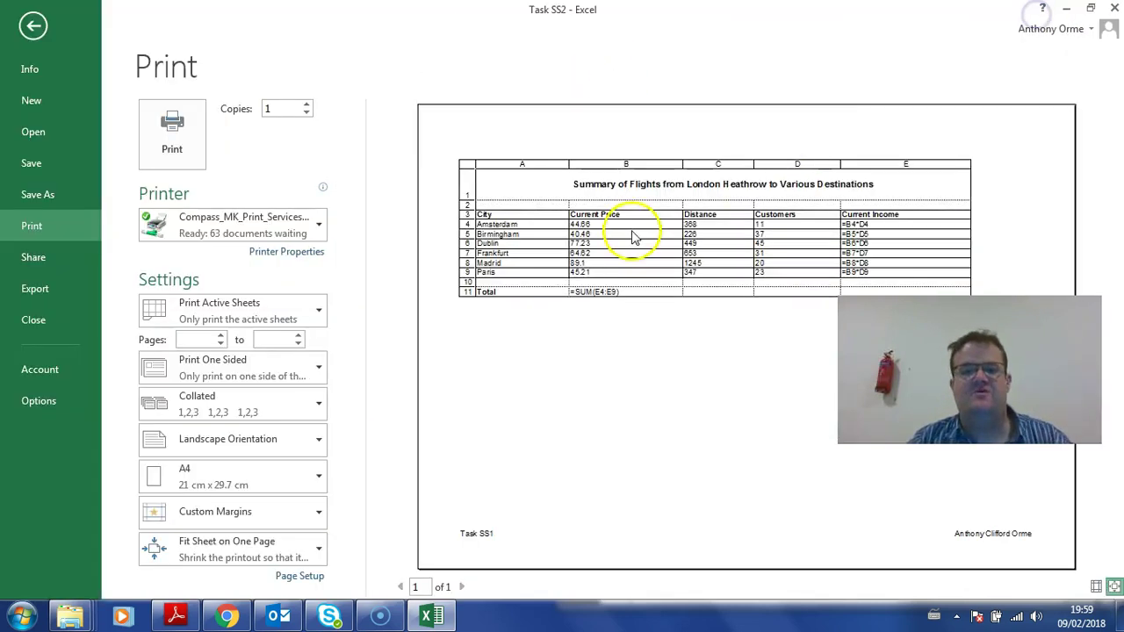
Step: In Page Setup, turn on printing of gridlines and row and column headings
{"action": "left_click", "coordinate": [299, 576]}
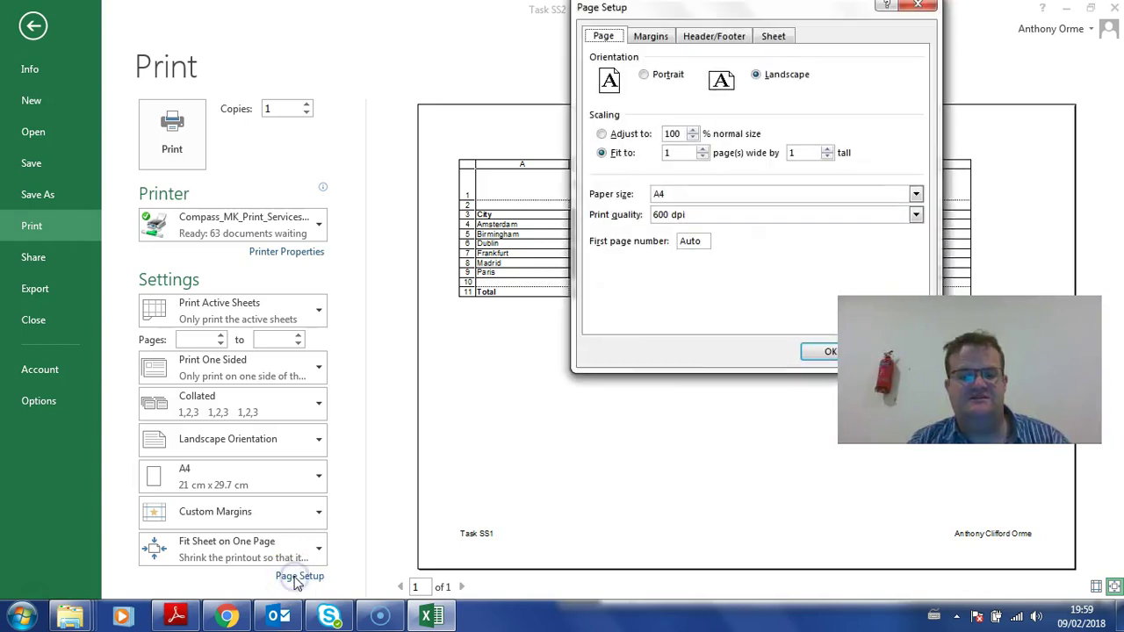
{"action": "left_click", "coordinate": [774, 37]}
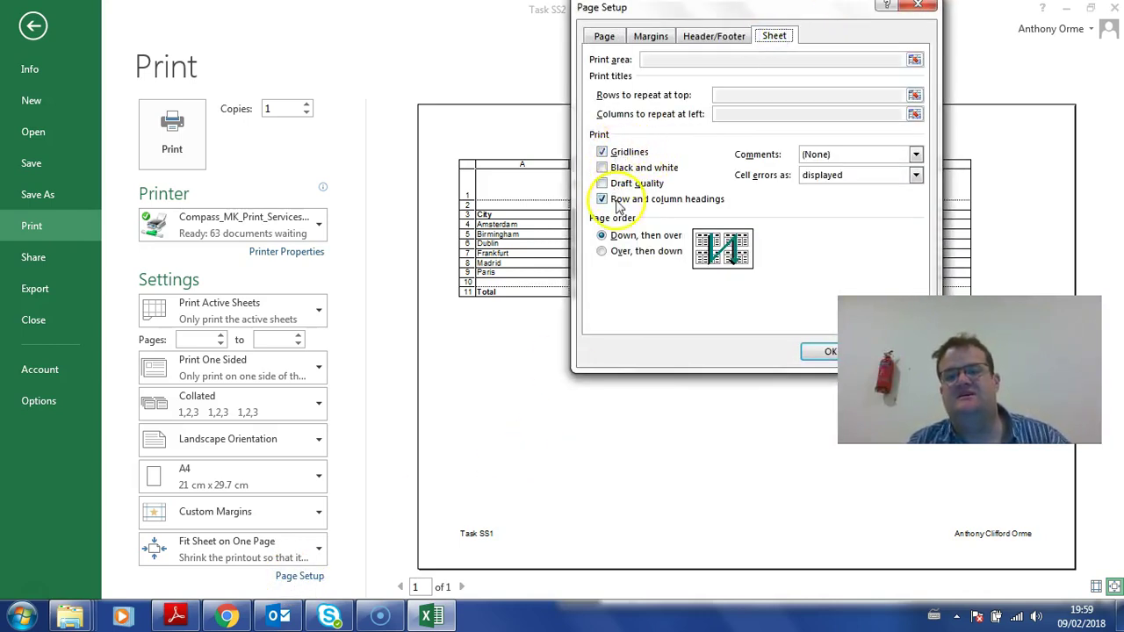
{"action": "left_click", "coordinate": [821, 351]}
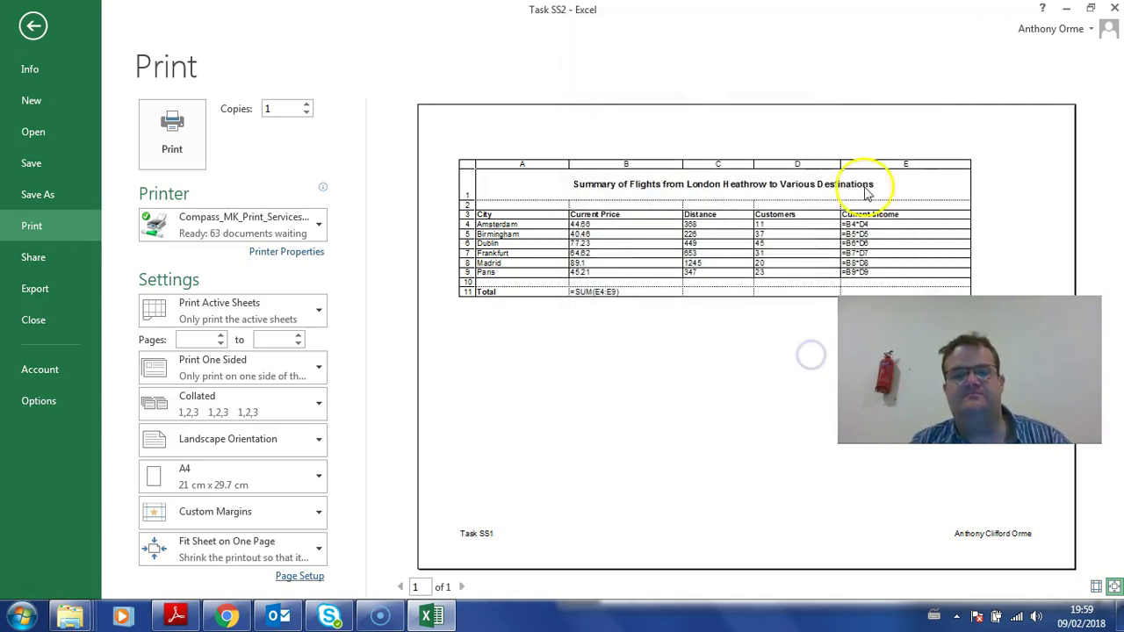
{"action": "left_click", "coordinate": [33, 26]}
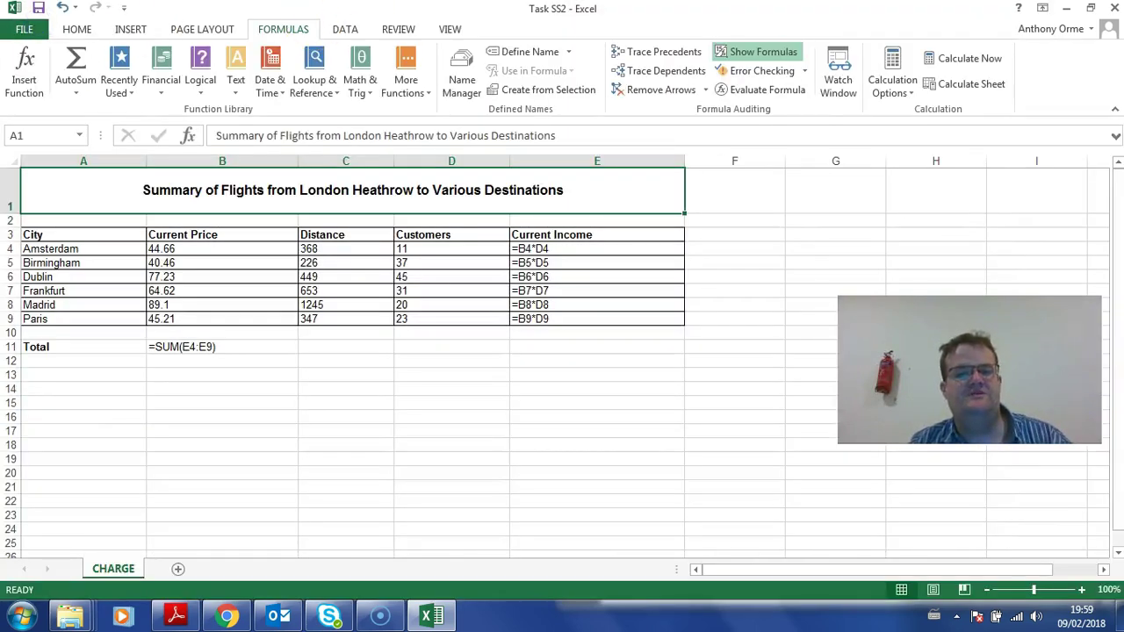
Step: Switch back to calculated values and snap Excel to the left half of the screen
{"action": "left_click", "coordinate": [283, 29]}
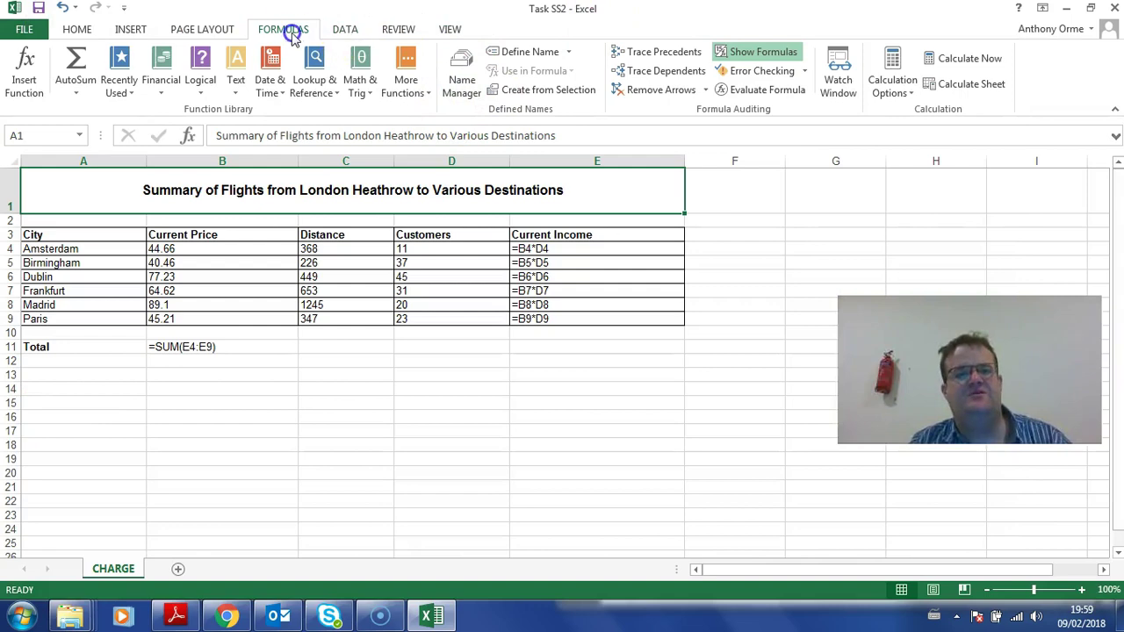
{"action": "left_click", "coordinate": [747, 54]}
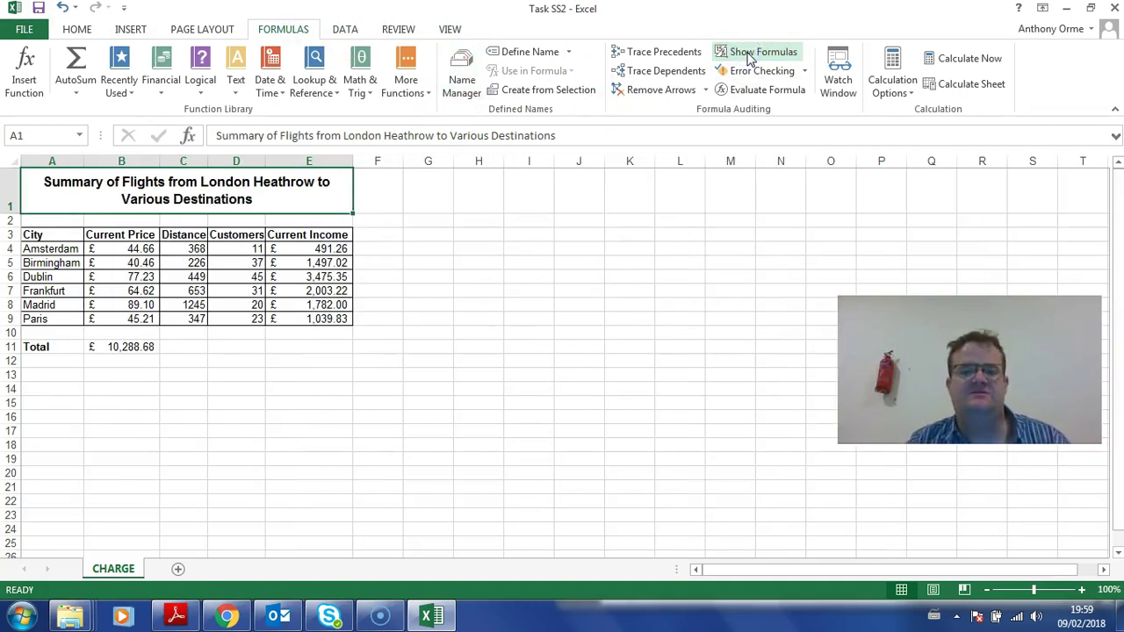
{"action": "left_click_drag", "start_coordinate": [793, 14], "coordinate": [2, 220]}
Step: Scroll the PDF to Task SS3, then bring Excel forward and widen its window
{"action": "left_click", "coordinate": [663, 323]}
{"action": "scroll", "coordinate": [663, 323], "scroll_direction": "down", "scroll_amount": 3}
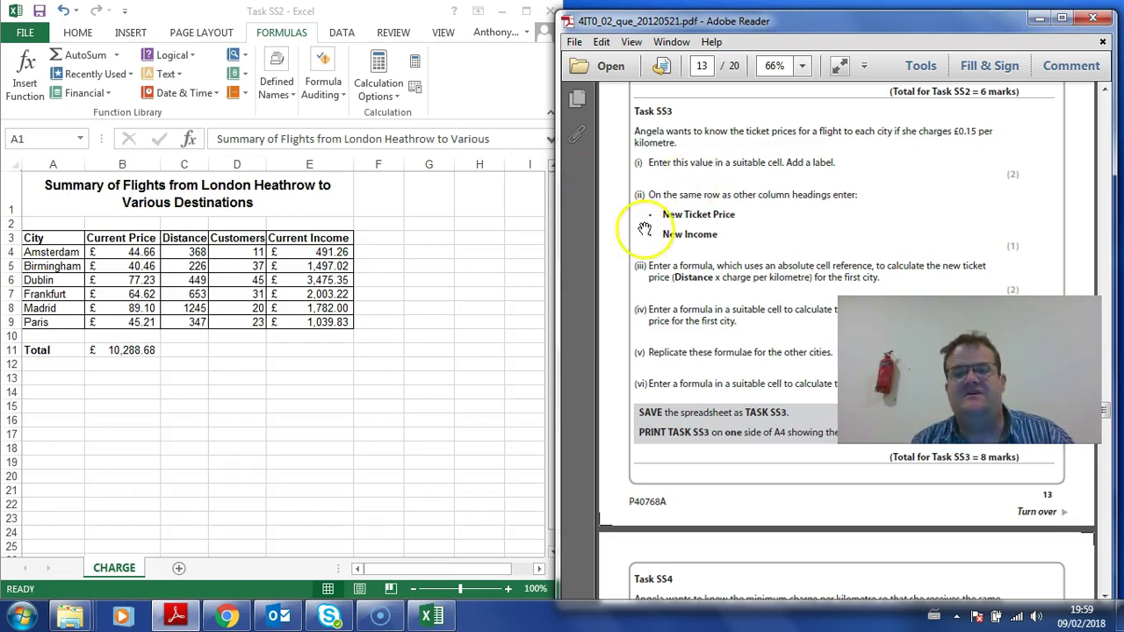
{"action": "left_click", "coordinate": [489, 264]}
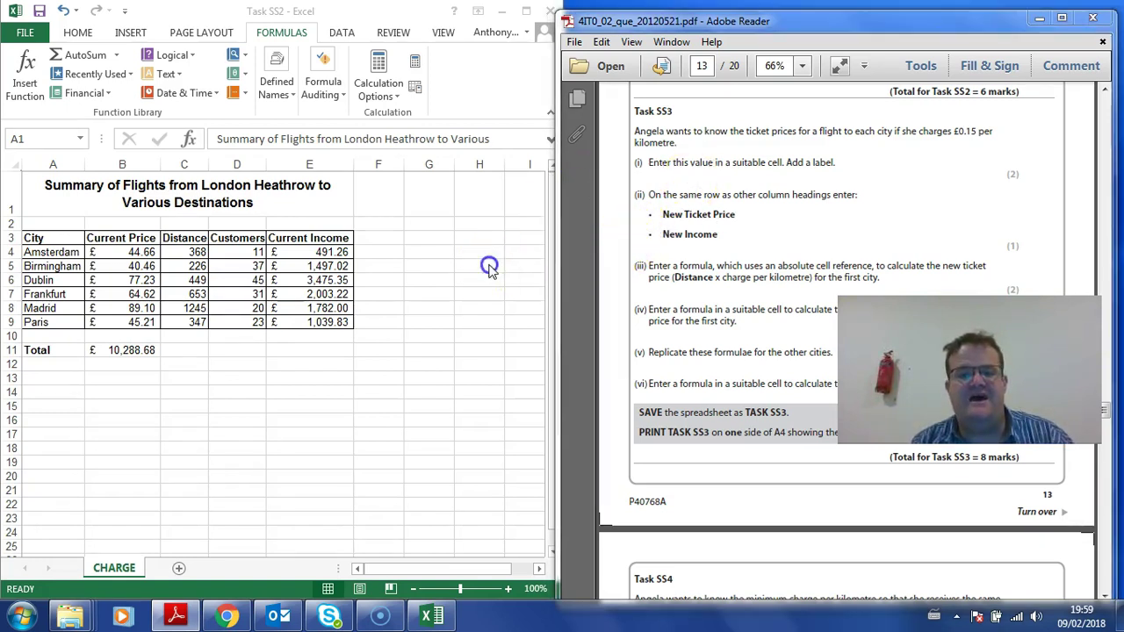
{"action": "left_click_drag", "start_coordinate": [594, 237], "coordinate": [751, 253]}
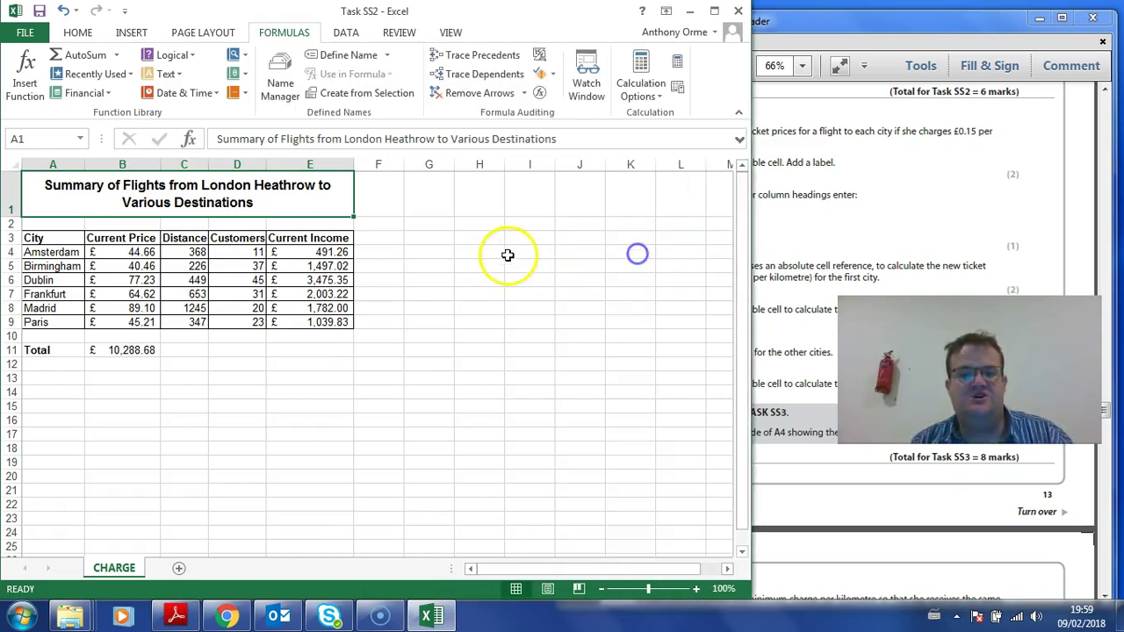
Step: Enter 0.15 in I4 and a bold 'Charge Per KM' label in I3, widening column I
{"action": "left_click", "coordinate": [536, 256]}
{"action": "type", "text": "0.15"}
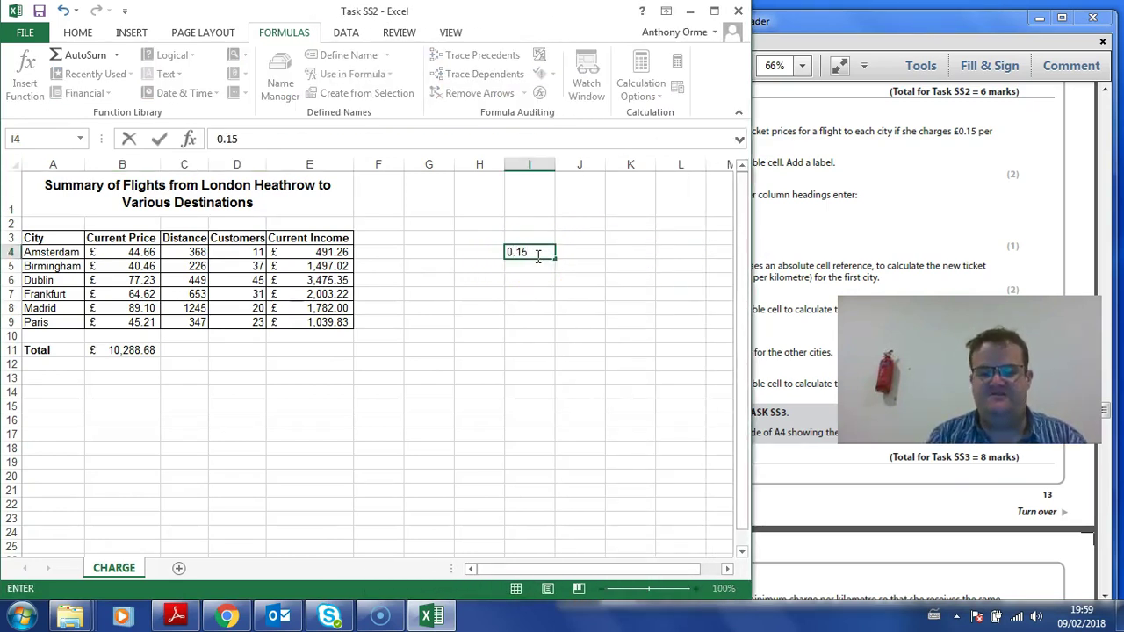
{"action": "key", "text": "Up"}
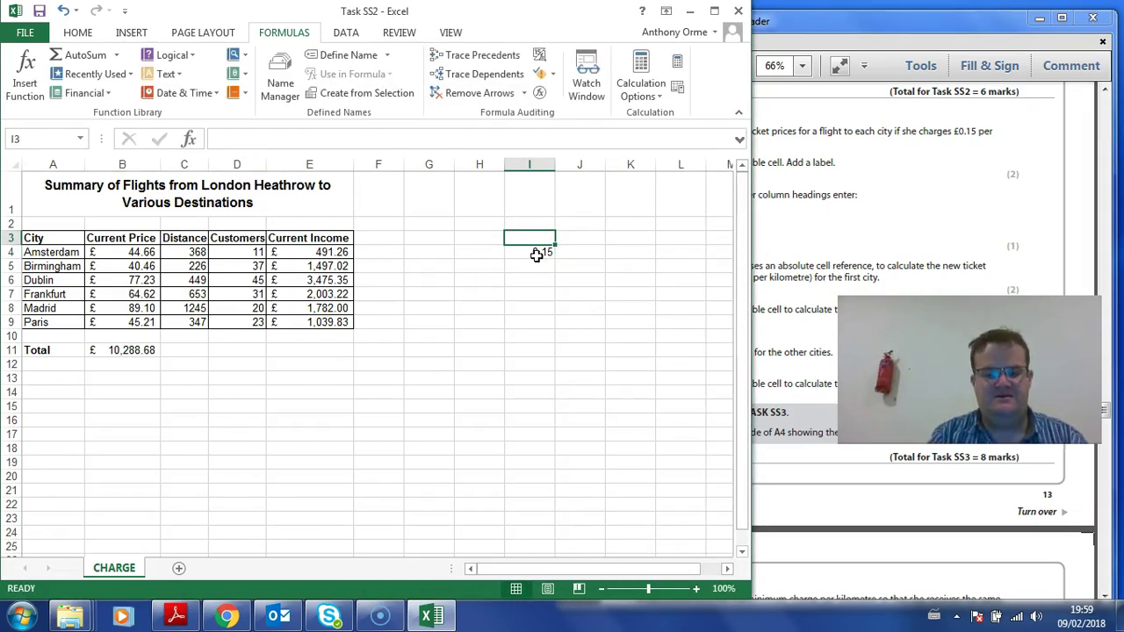
{"action": "type", "text": "Charge Per KM"}
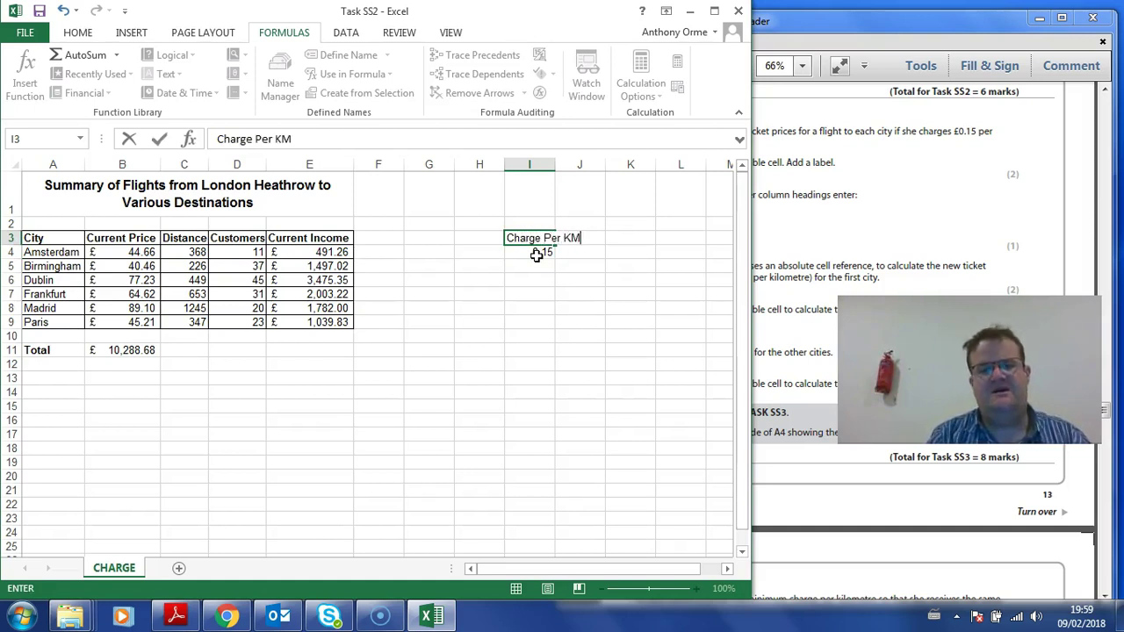
{"action": "left_click", "coordinate": [534, 268]}
{"action": "left_click", "coordinate": [534, 242]}
{"action": "left_click", "coordinate": [86, 33]}
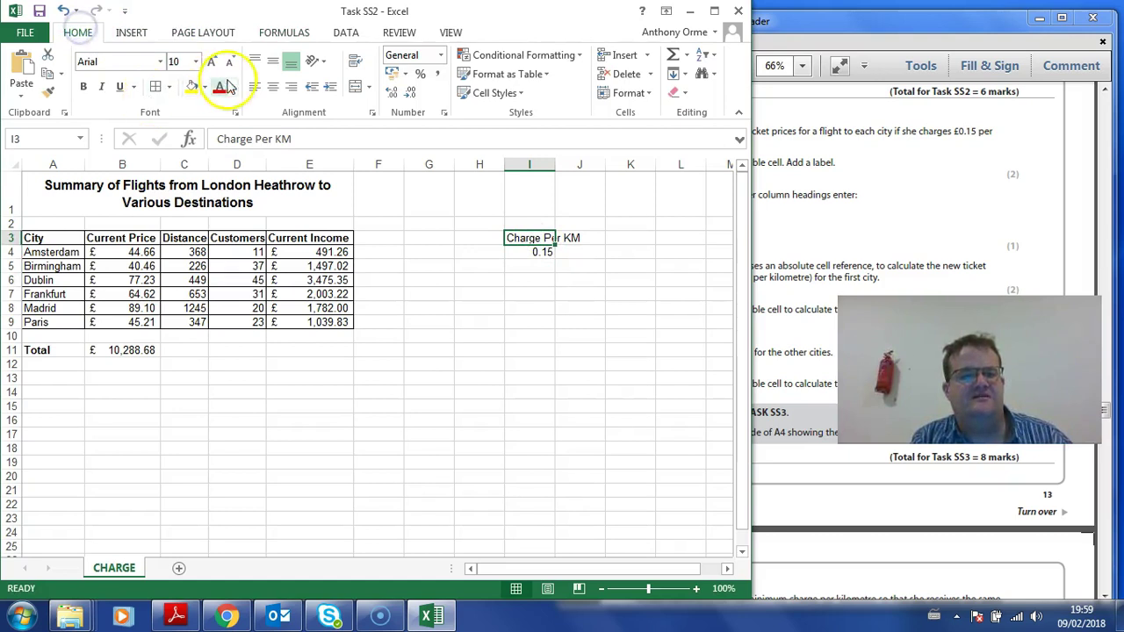
{"action": "left_click", "coordinate": [84, 88]}
{"action": "left_click_drag", "start_coordinate": [555, 164], "coordinate": [600, 178]}
Step: Format the 0.15 charge in I4 as £ English (UK) Accounting
{"action": "left_click", "coordinate": [562, 251]}
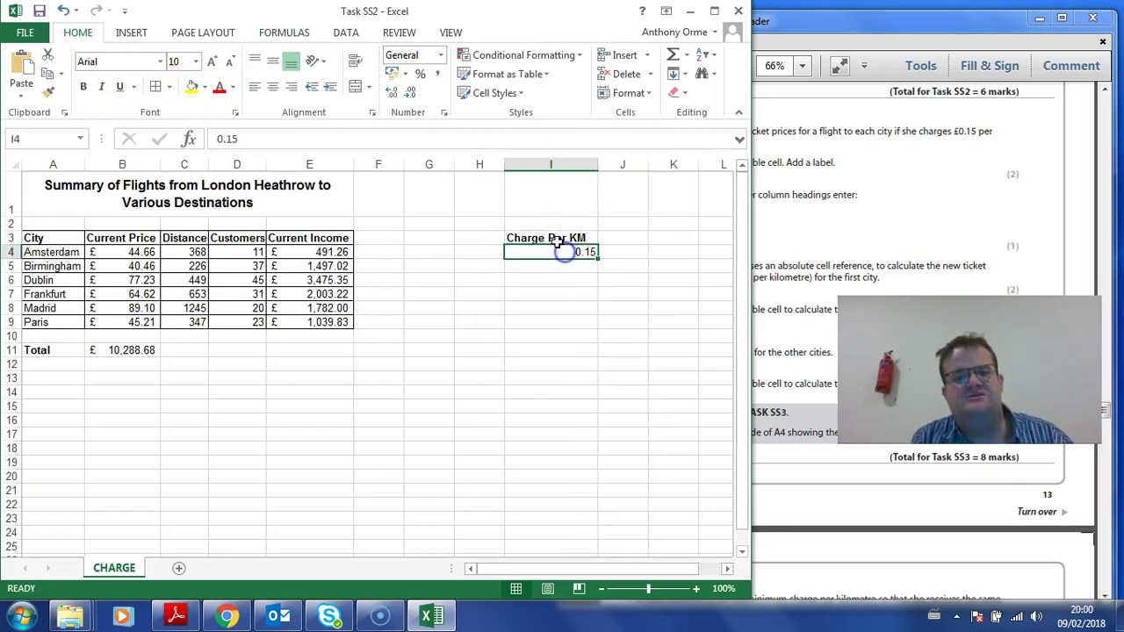
{"action": "left_click", "coordinate": [404, 74]}
{"action": "left_click", "coordinate": [448, 95]}
{"action": "left_click", "coordinate": [474, 333]}
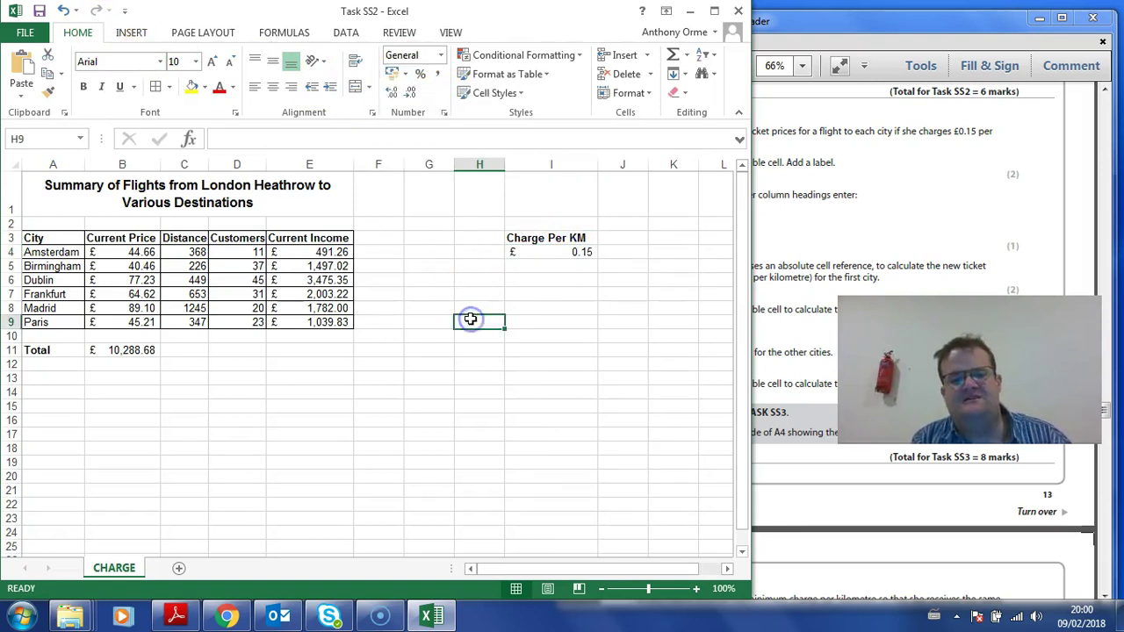
{"action": "left_click", "coordinate": [775, 203]}
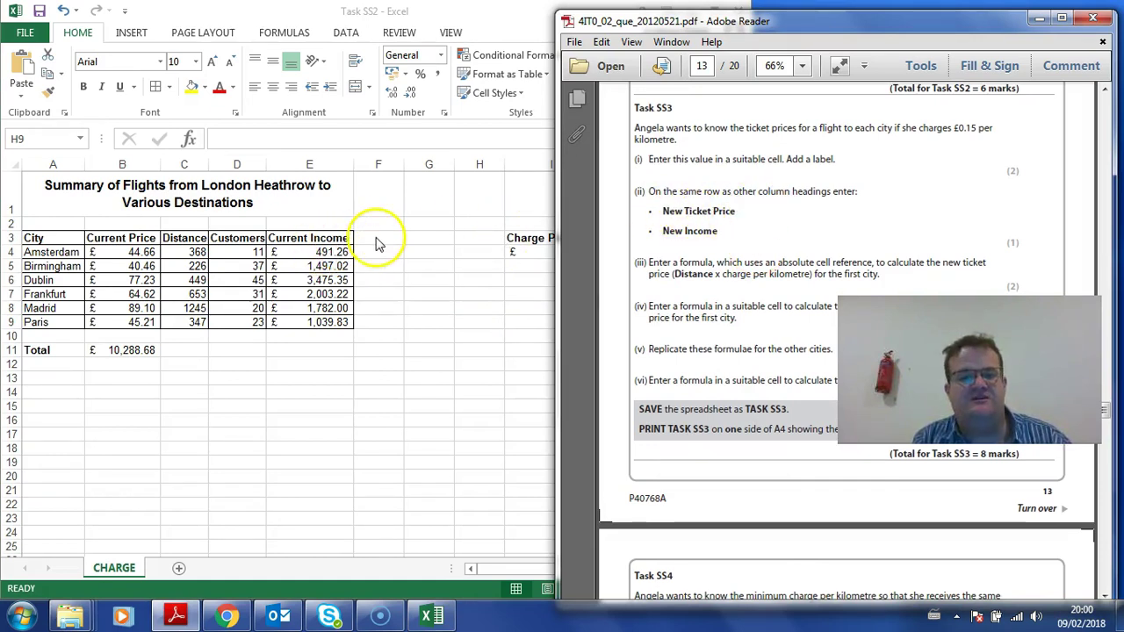
Step: Type 'New Ticket Price' in F3 and 'New Income' in G3, autofitting columns F and G
{"action": "left_click", "coordinate": [376, 238]}
{"action": "left_click", "coordinate": [376, 238]}
{"action": "type", "text": "New Ticket Price"}
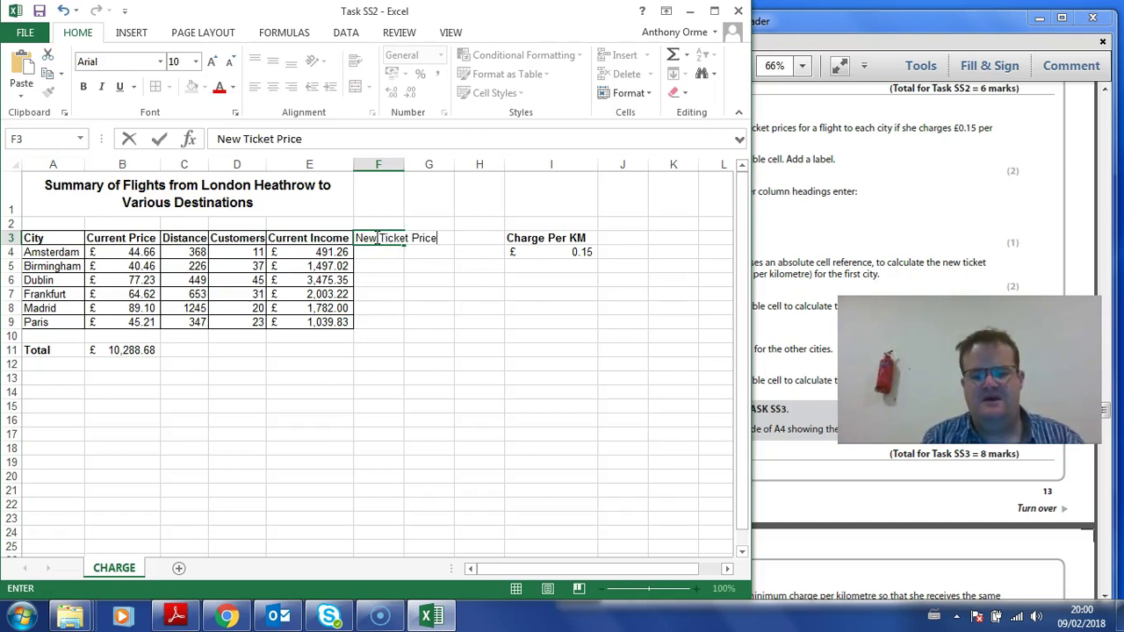
{"action": "key", "text": "Tab"}
{"action": "type", "text": "New"}
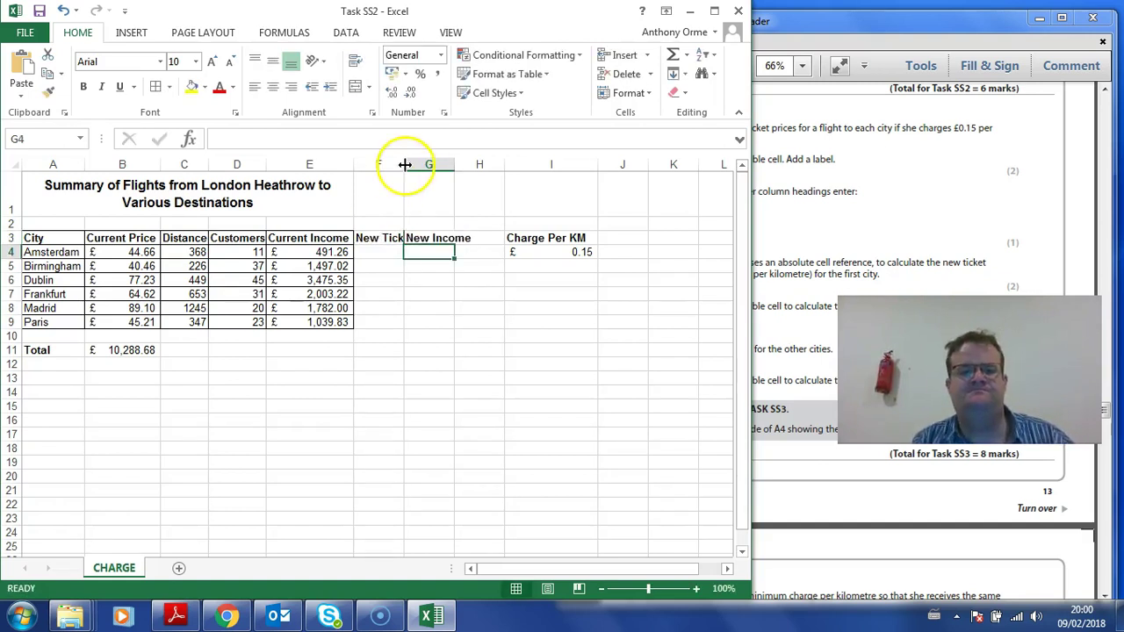
{"action": "double_click", "coordinate": [404, 164]}
{"action": "left_click", "coordinate": [483, 254]}
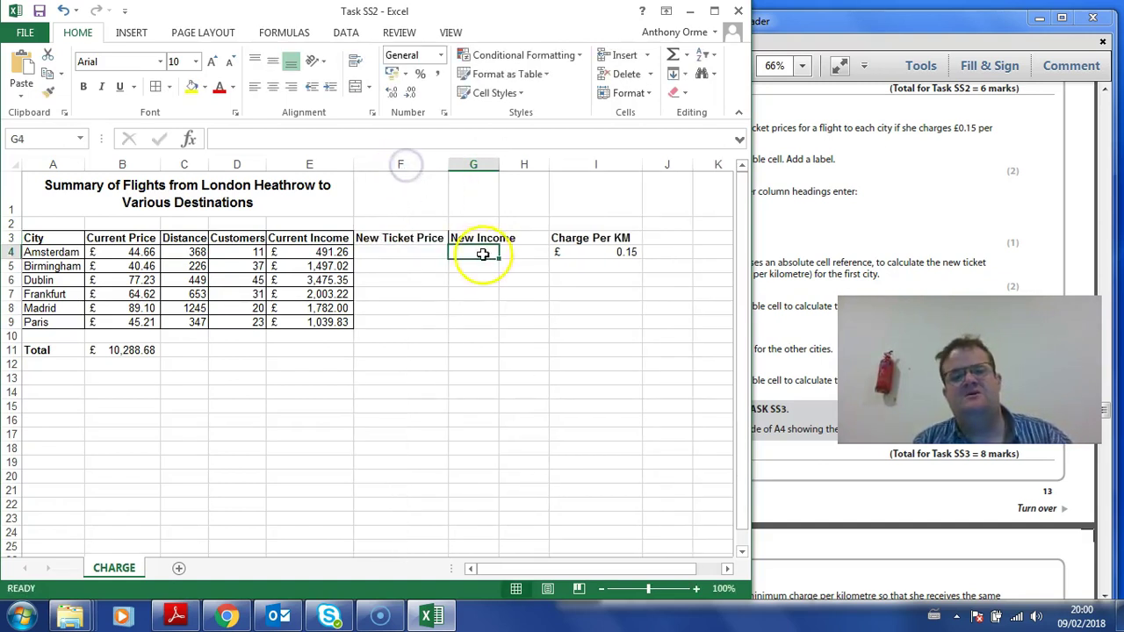
{"action": "double_click", "coordinate": [498, 165]}
{"action": "left_click", "coordinate": [790, 223]}
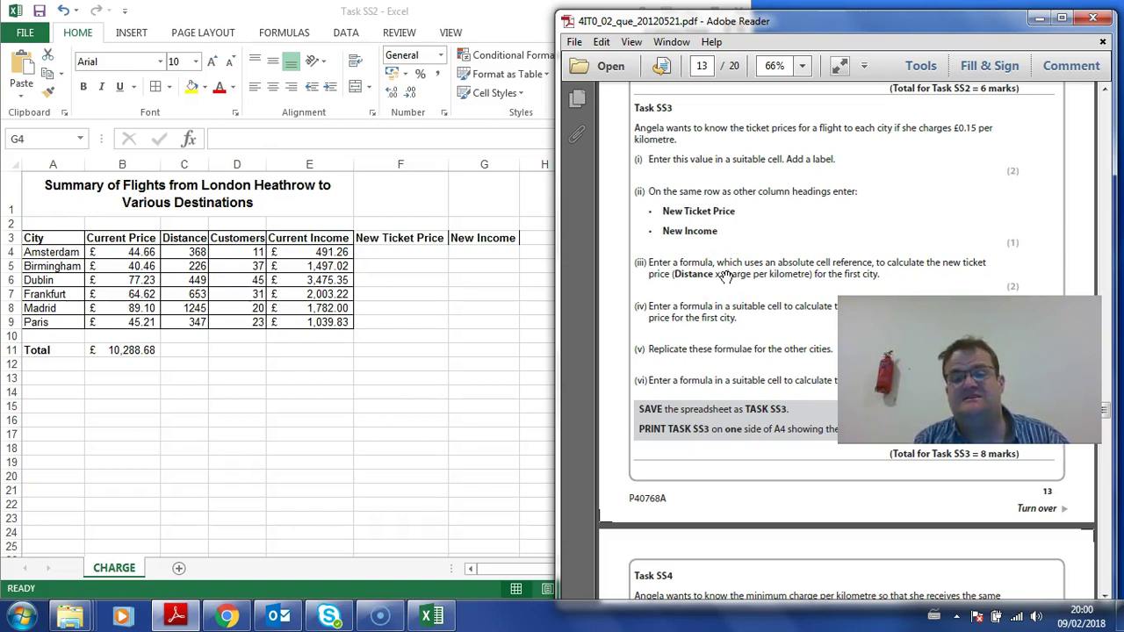
Step: Enter a formula in F4 multiplying distance C4 by the charge in I4, and fill it down to F9
{"action": "left_click", "coordinate": [467, 333]}
{"action": "left_click", "coordinate": [401, 251]}
{"action": "type", "text": "="}
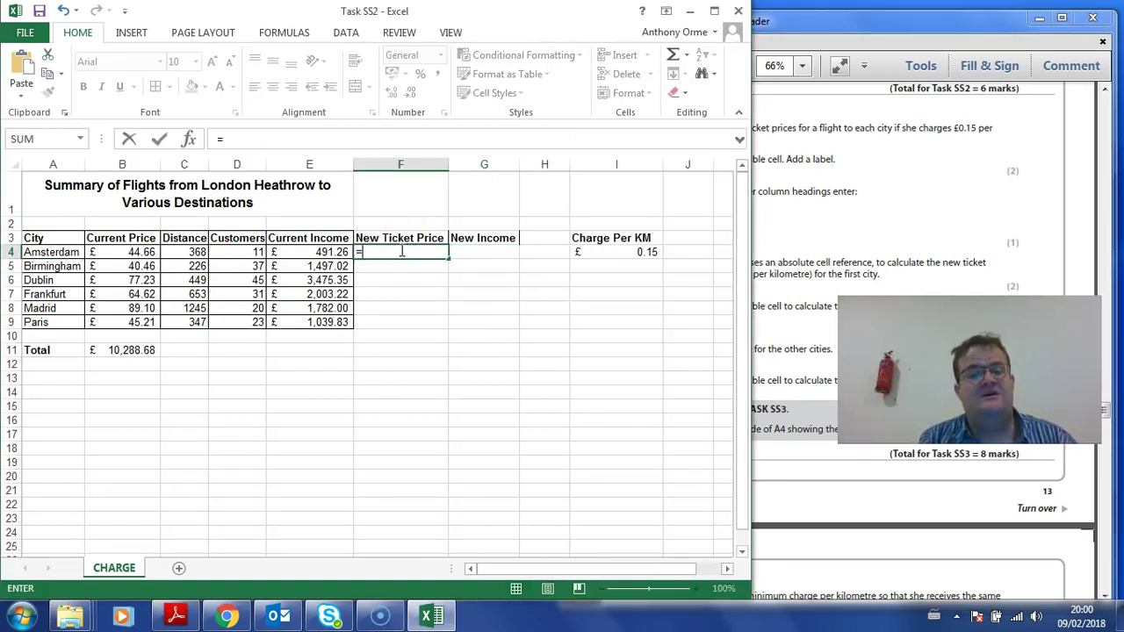
{"action": "left_click", "coordinate": [190, 251]}
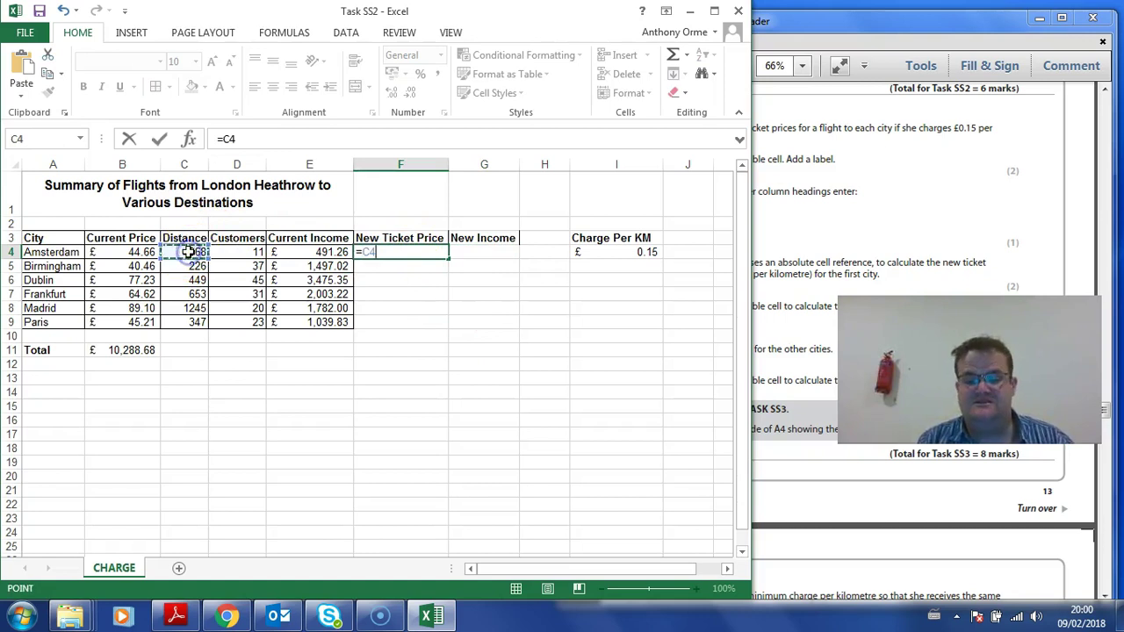
{"action": "left_click", "coordinate": [594, 252]}
{"action": "key", "text": "Return"}
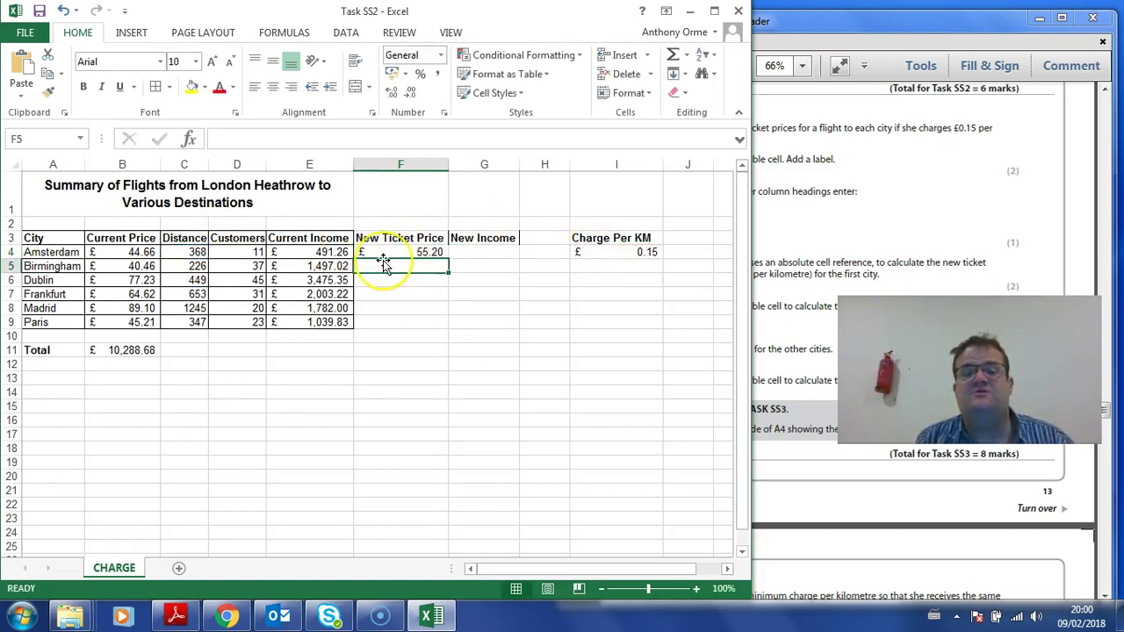
{"action": "left_click", "coordinate": [433, 253]}
{"action": "left_click_drag", "start_coordinate": [450, 261], "coordinate": [452, 329]}
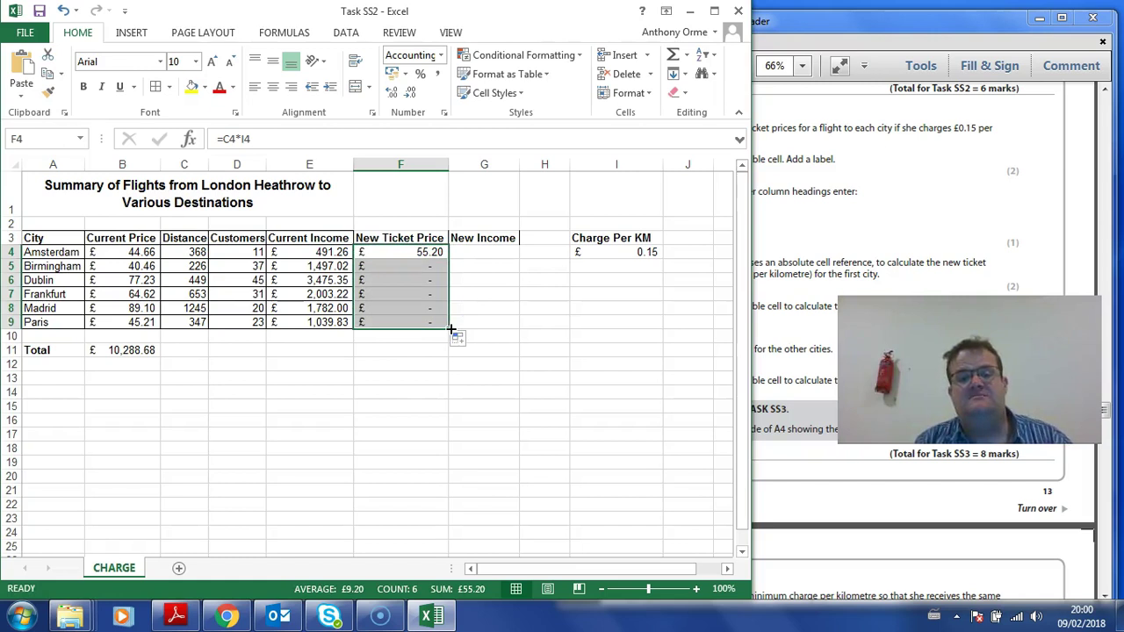
Step: Change F4 to =C4*$I$4 with an absolute charge reference and refill it down to F9
{"action": "double_click", "coordinate": [416, 322]}
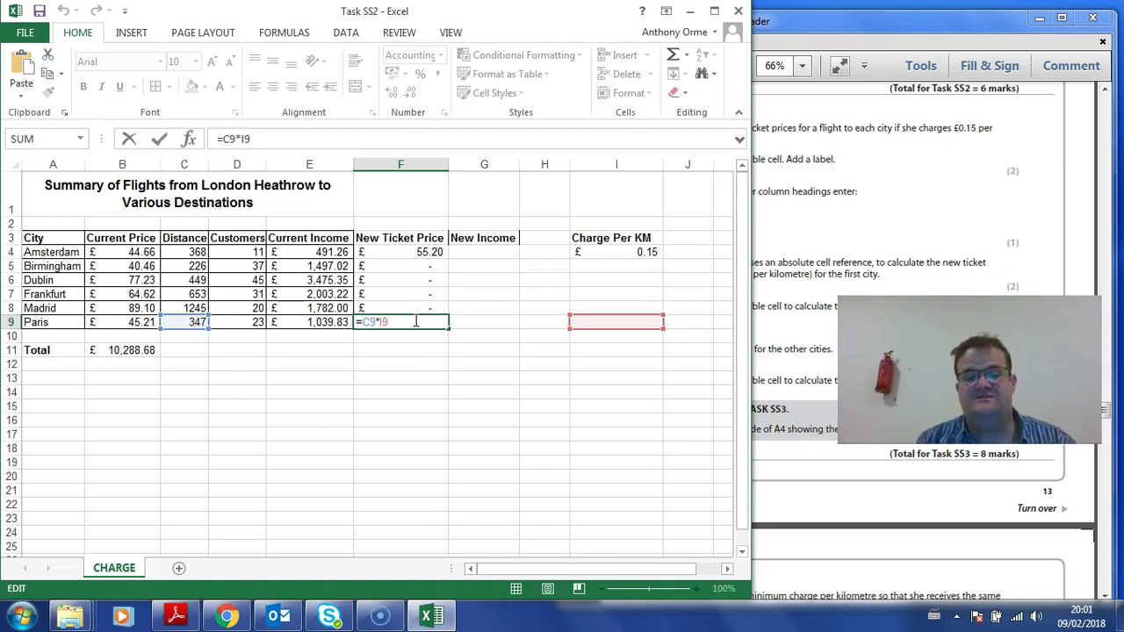
{"action": "key", "text": "Return"}
{"action": "key", "text": "Up"}
{"action": "key", "text": "Up"}
{"action": "key", "text": "Up"}
{"action": "key", "text": "Up"}
{"action": "key", "text": "Up"}
{"action": "key", "text": "Up"}
{"action": "key", "text": "Up"}
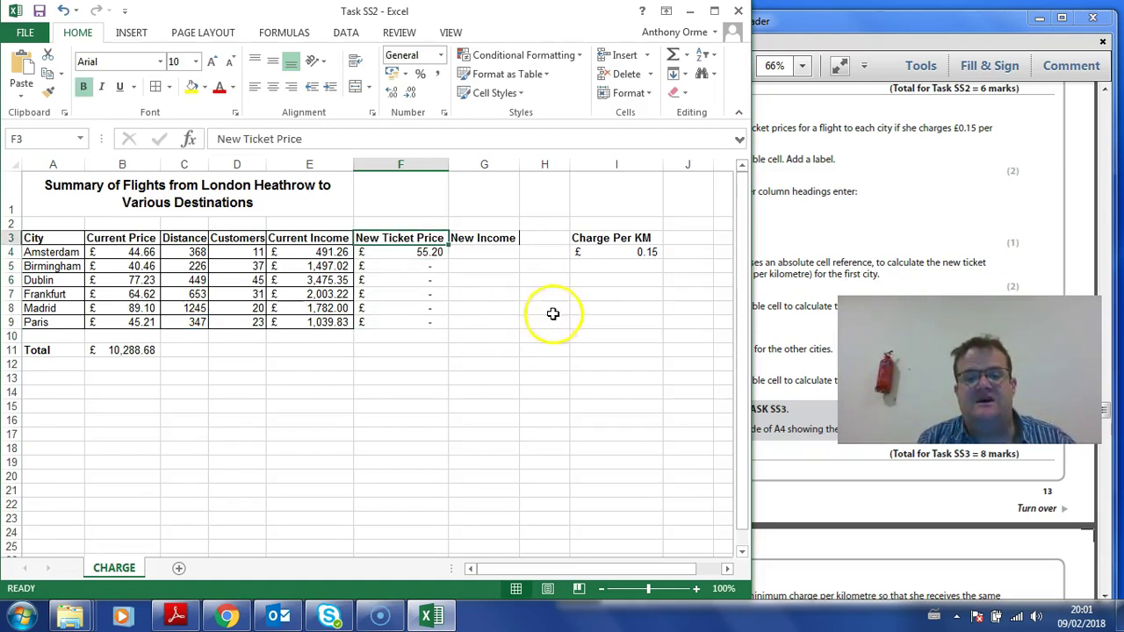
{"action": "left_click", "coordinate": [616, 252]}
{"action": "left_click", "coordinate": [406, 250]}
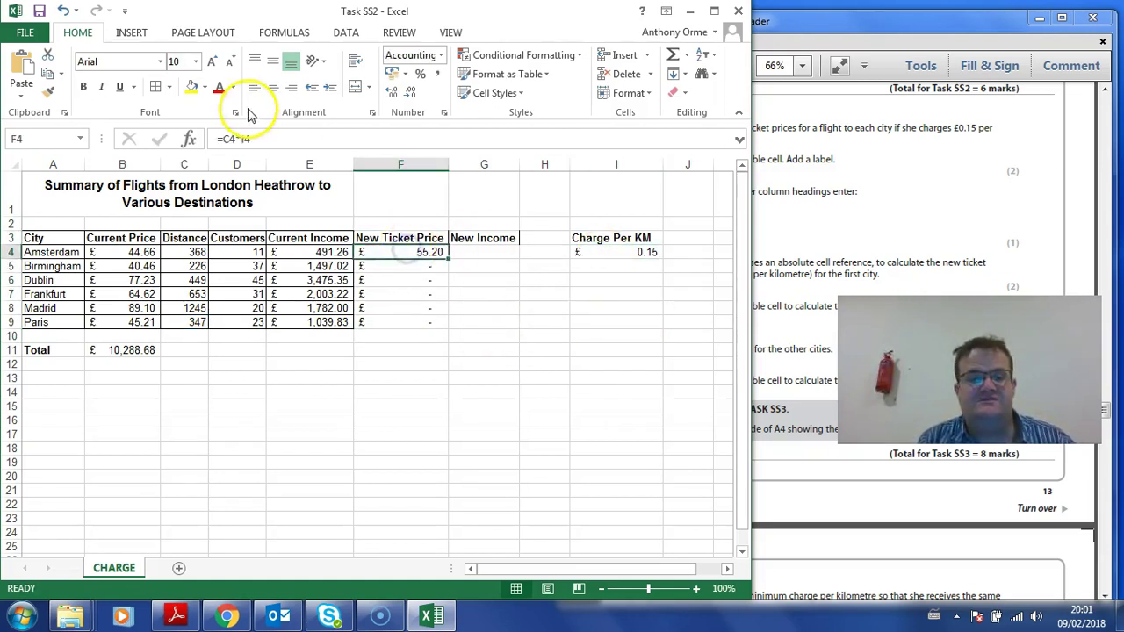
{"action": "left_click", "coordinate": [235, 138]}
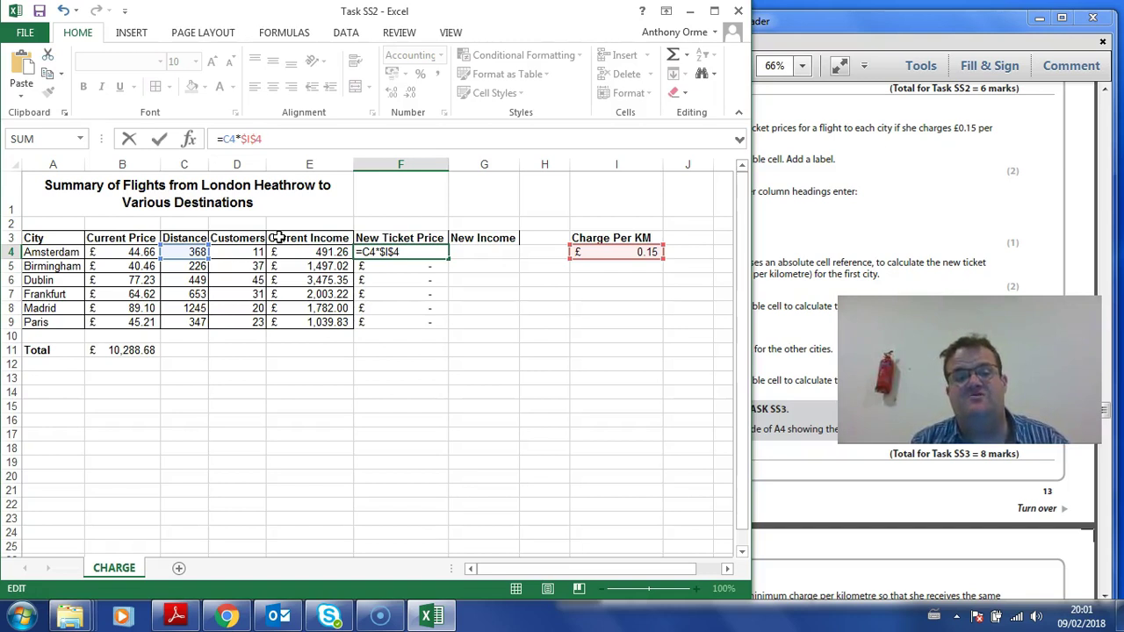
{"action": "key", "text": "Return"}
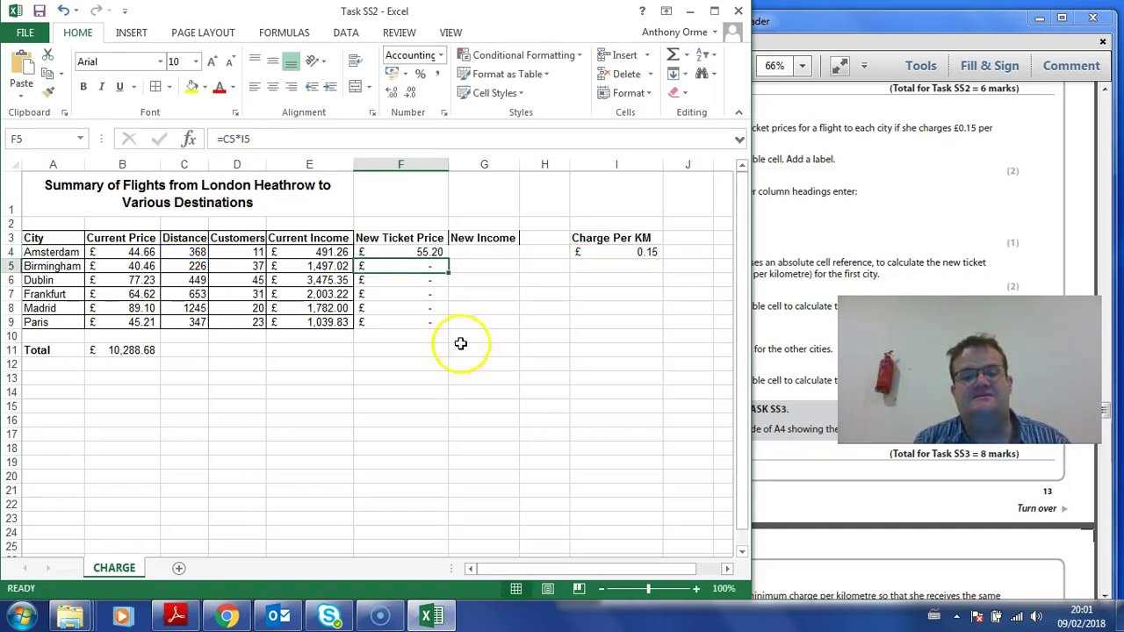
{"action": "left_click", "coordinate": [424, 247]}
{"action": "left_click_drag", "start_coordinate": [452, 260], "coordinate": [437, 331]}
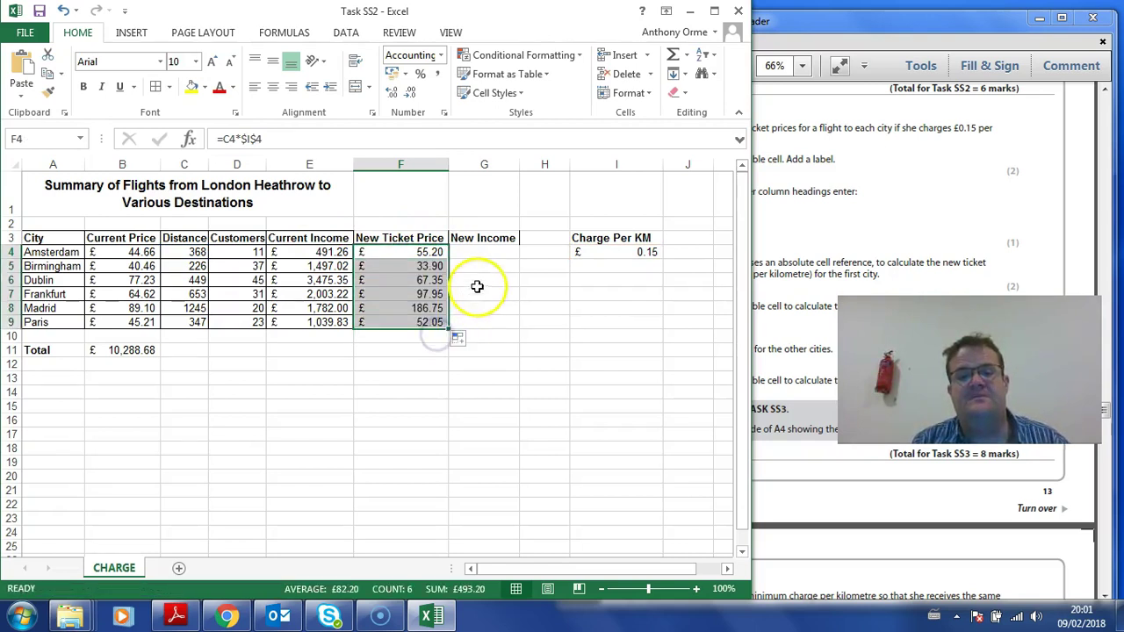
{"action": "left_click", "coordinate": [486, 252]}
Step: Enter =D4*F4 in G4 for New Income and fill it down to G9
{"action": "type", "text": "="}
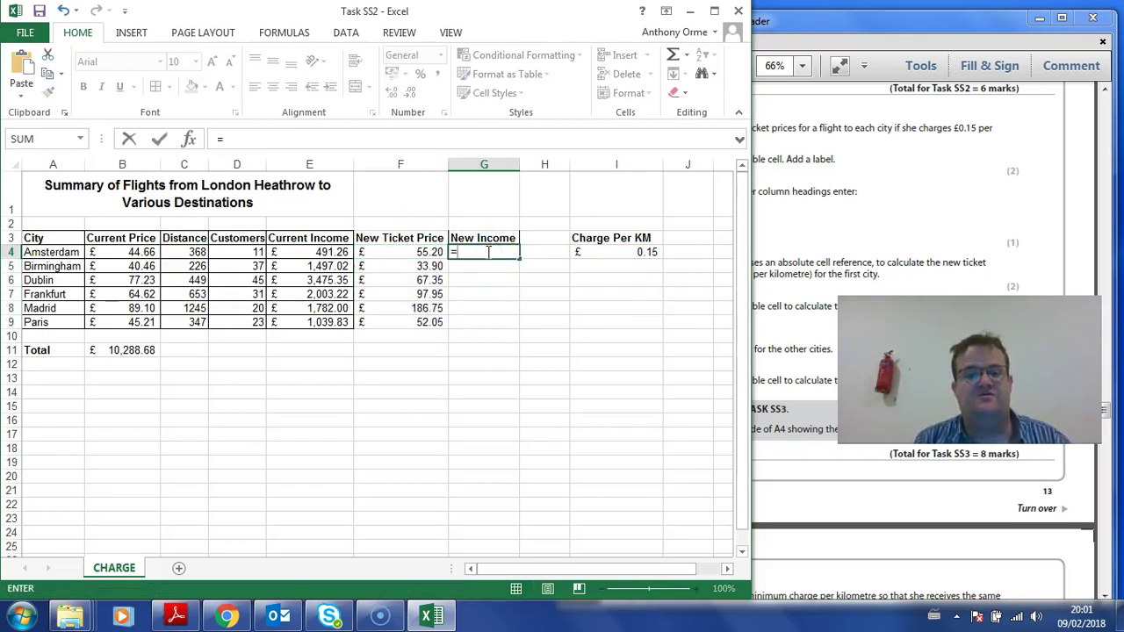
{"action": "left_click", "coordinate": [250, 254]}
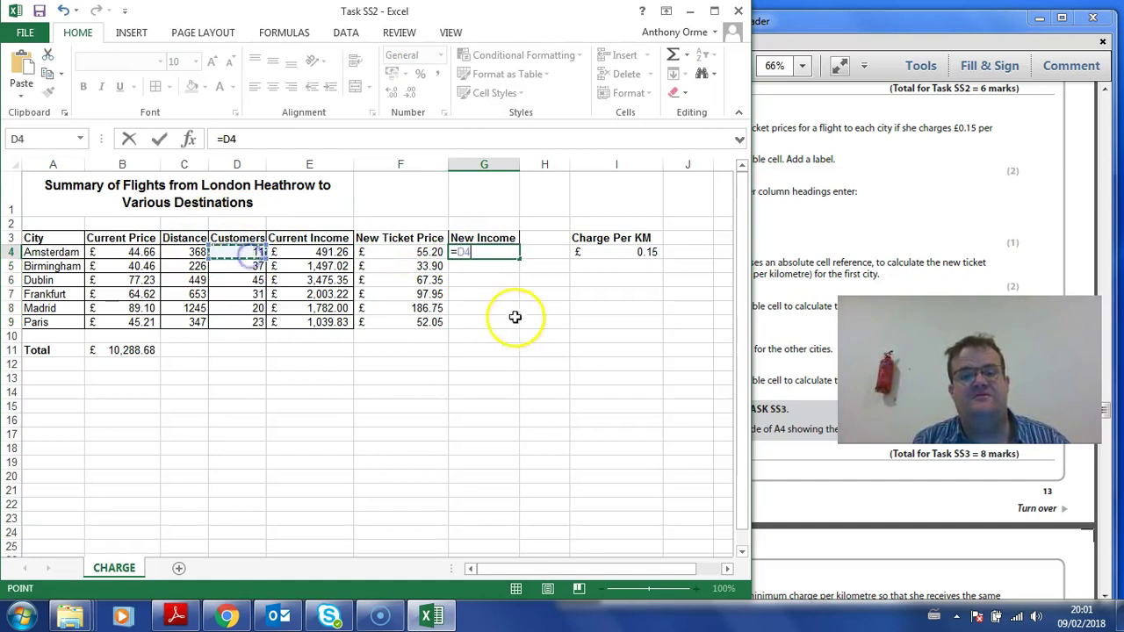
{"action": "left_click", "coordinate": [427, 253]}
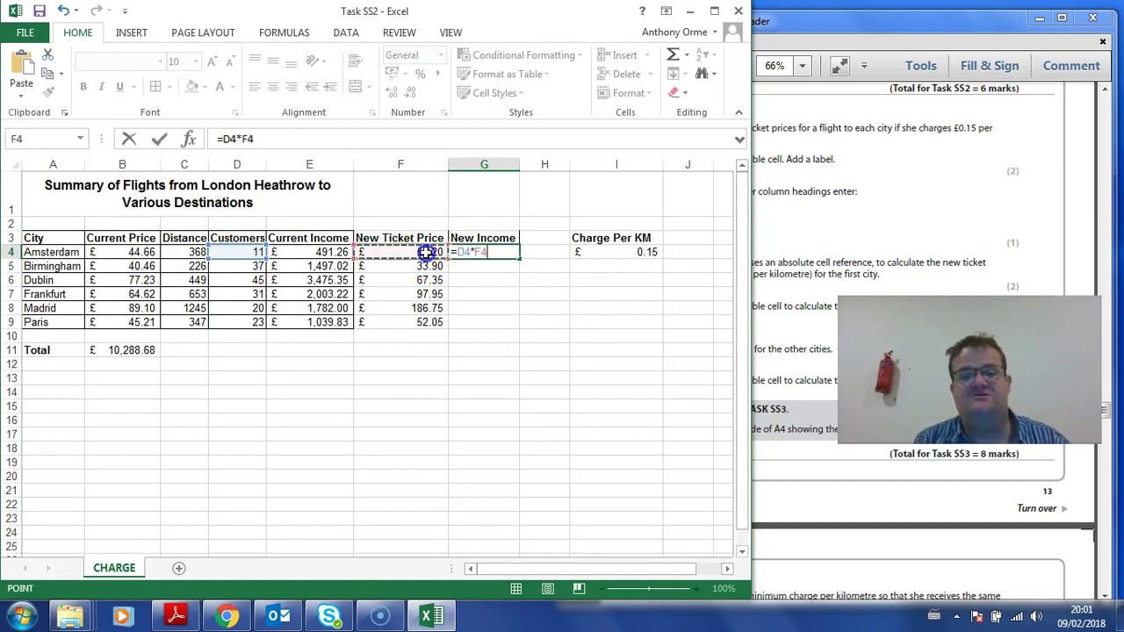
{"action": "key", "text": "Return"}
{"action": "left_click", "coordinate": [496, 255]}
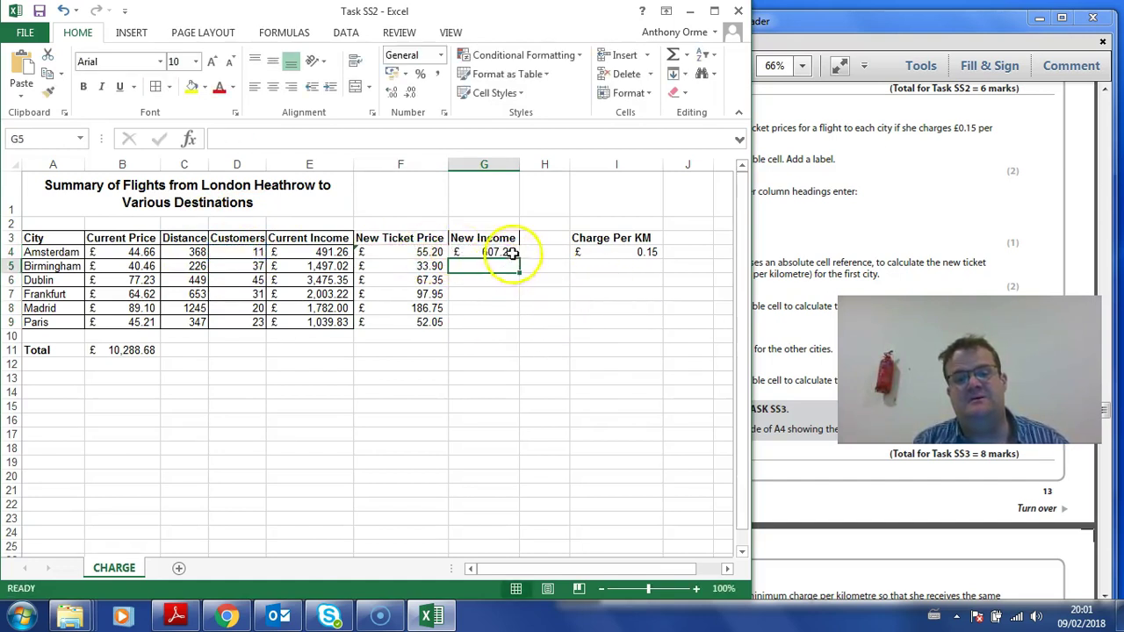
{"action": "mouse_move", "coordinate": [520, 259]}
{"action": "left_mouse_down"}
{"action": "mouse_move", "coordinate": [517, 325]}
{"action": "mouse_move", "coordinate": [302, 234]}
{"action": "left_mouse_up"}
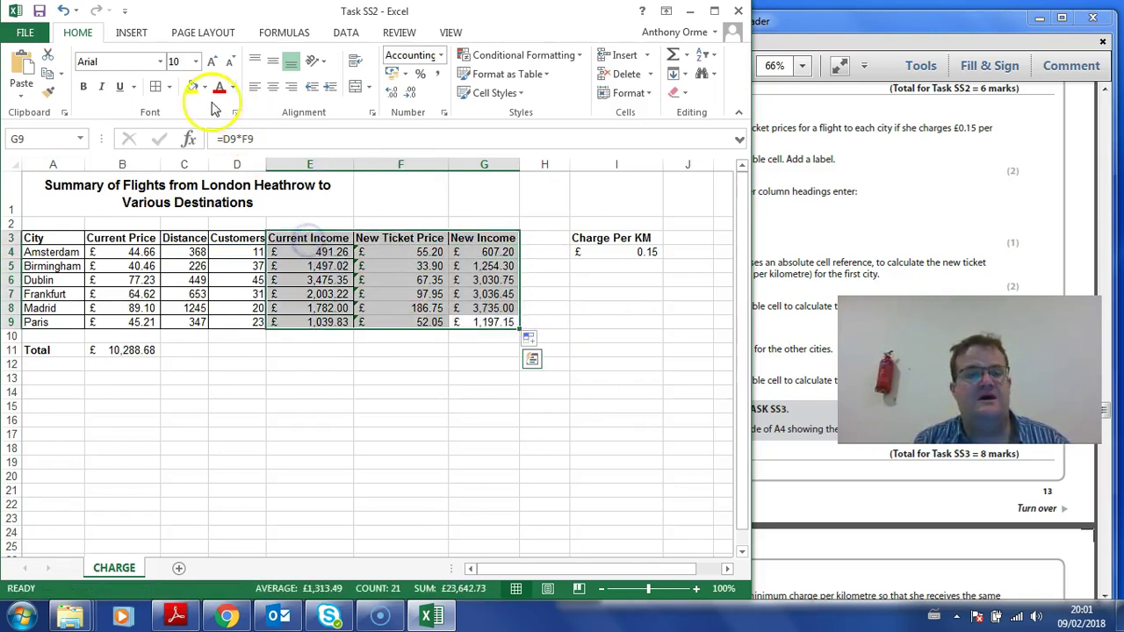
Step: Apply All Borders to E3:G9, then scroll down the task PDF
{"action": "left_click", "coordinate": [157, 90]}
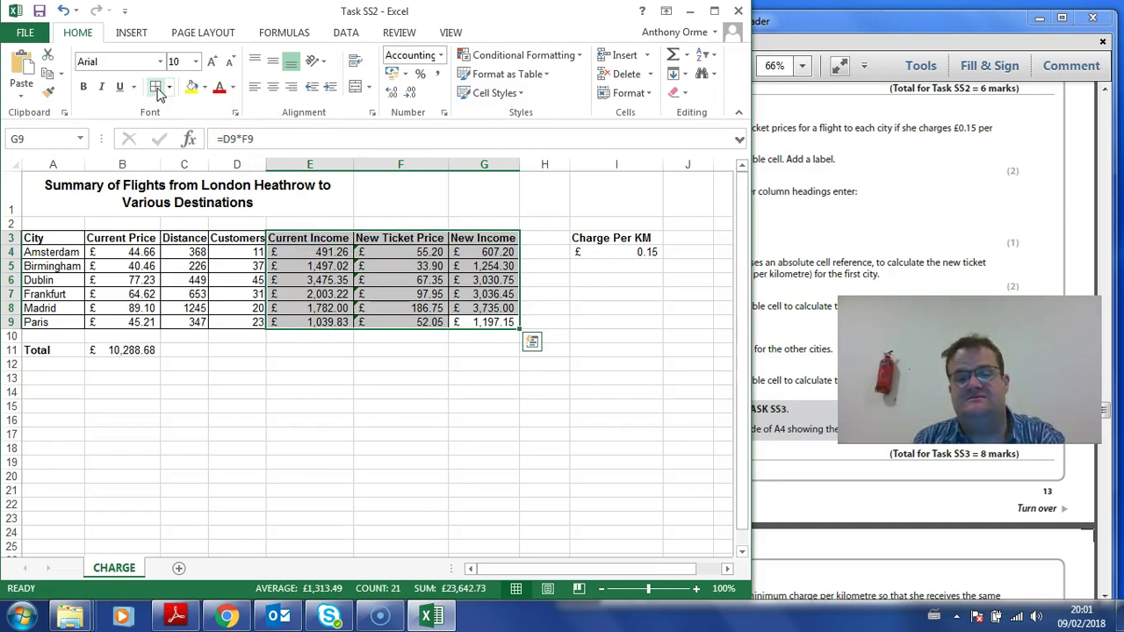
{"action": "left_click", "coordinate": [55, 379]}
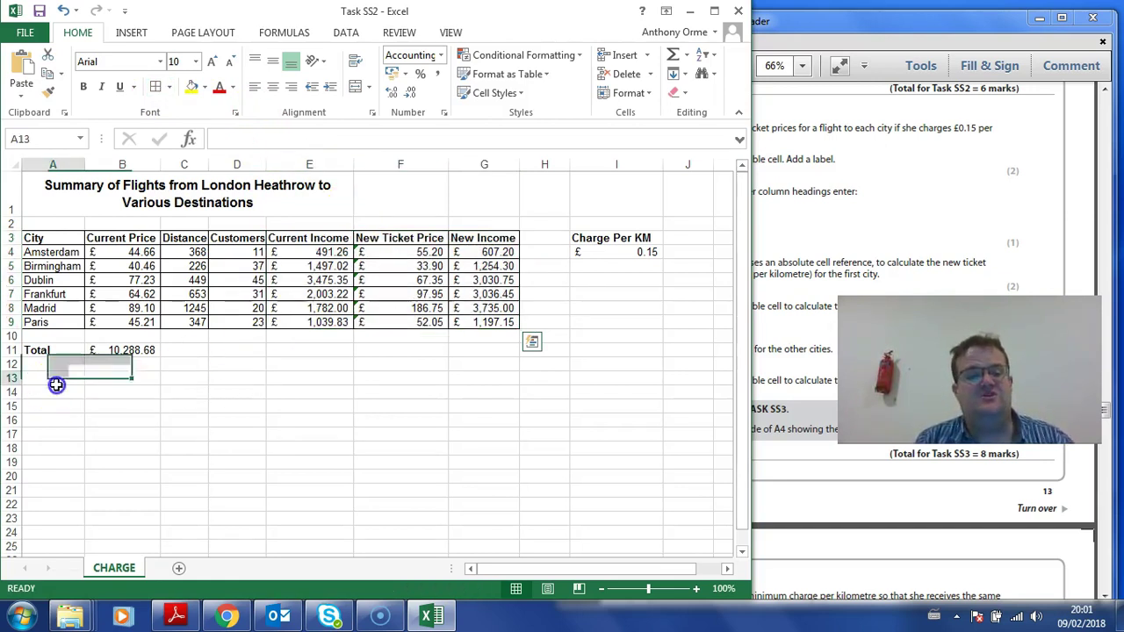
{"action": "left_click", "coordinate": [57, 396]}
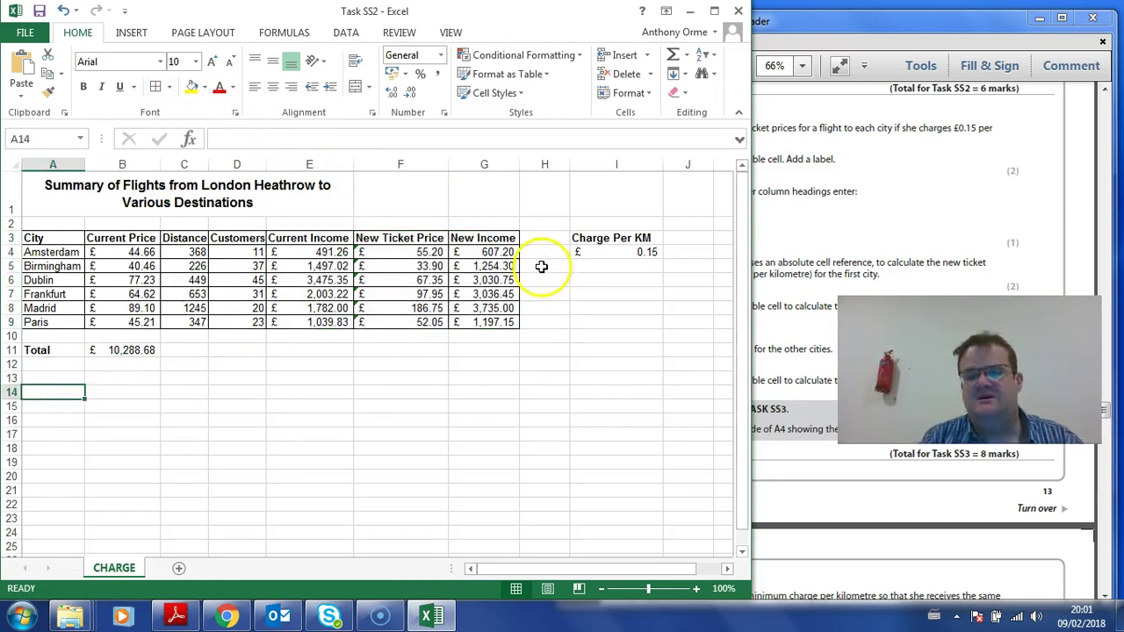
{"action": "left_click", "coordinate": [781, 195]}
{"action": "scroll", "coordinate": [782, 186], "scroll_direction": "down", "scroll_amount": 3}
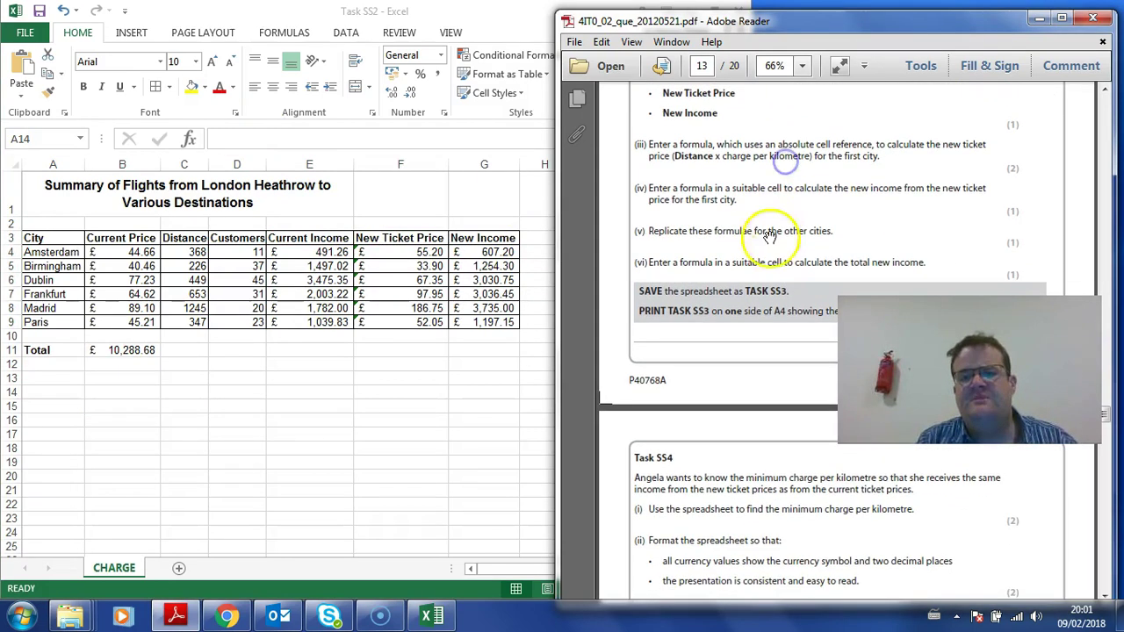
Step: Enter a bold 'Total New Income' label in A13 and autofit column A to fit it
{"action": "scroll", "coordinate": [782, 198], "scroll_direction": "down", "scroll_amount": 2}
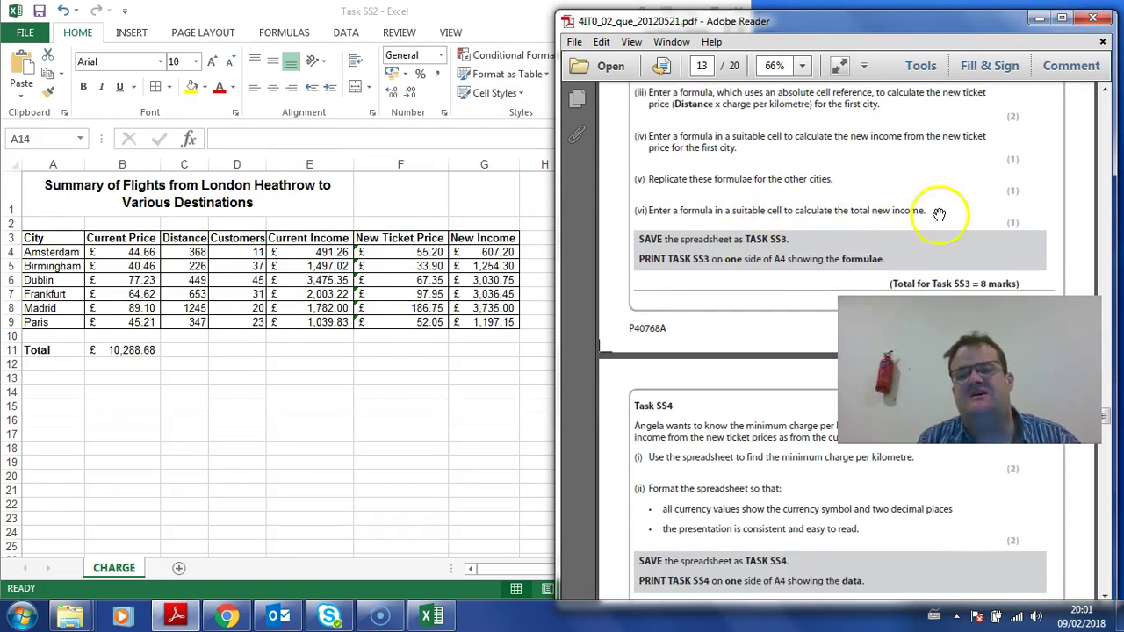
{"action": "left_click", "coordinate": [223, 423]}
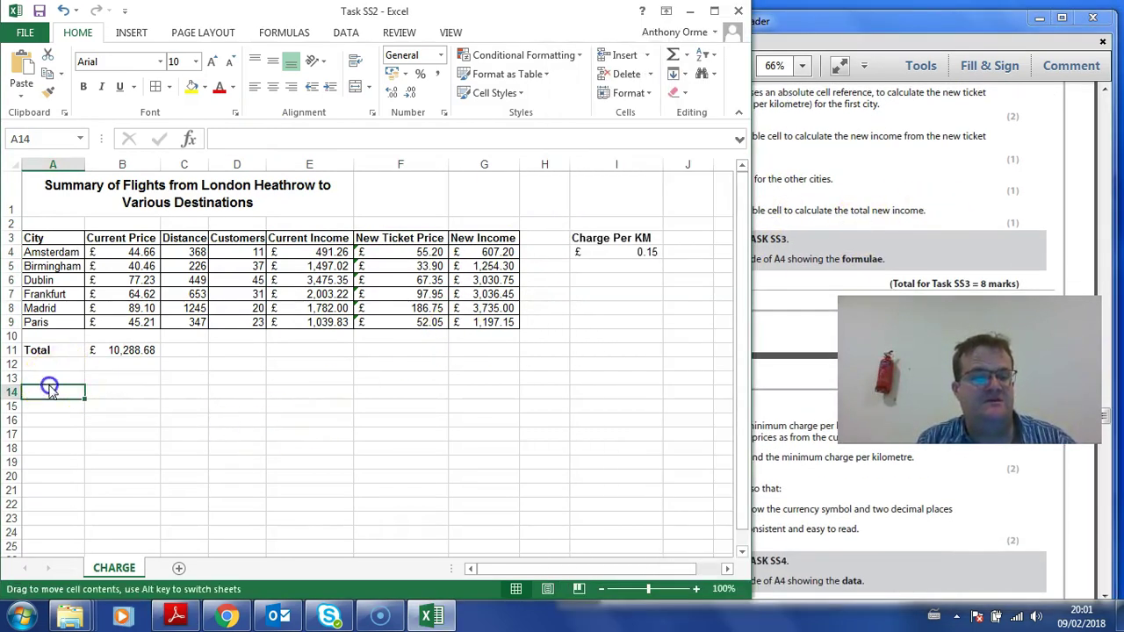
{"action": "left_click", "coordinate": [49, 378]}
{"action": "type", "text": "Total New Income"}
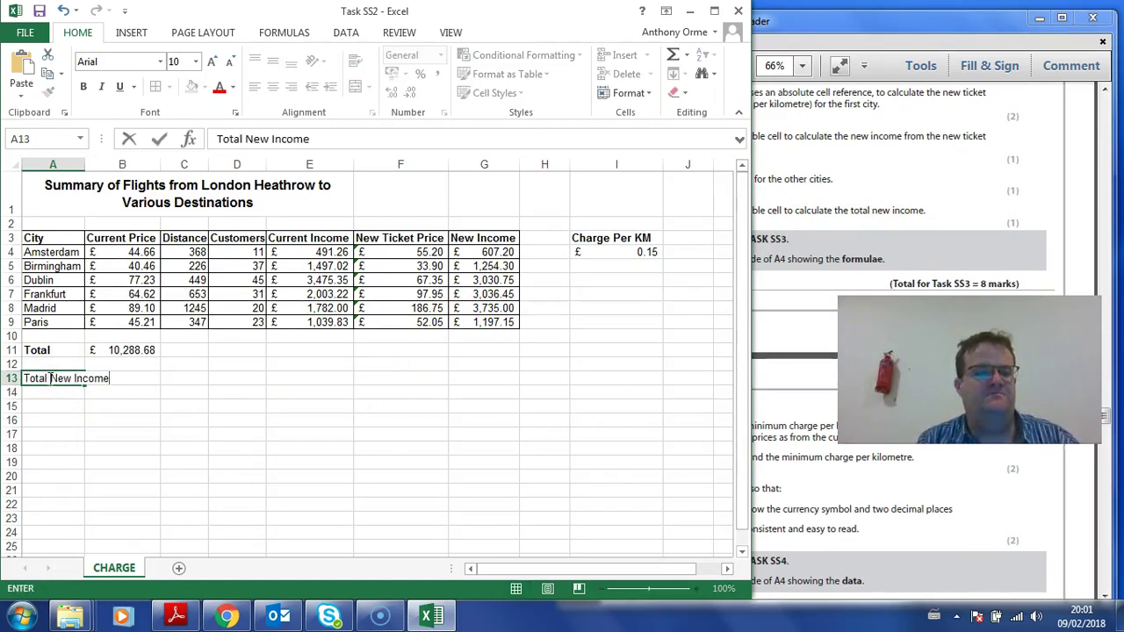
{"action": "left_click", "coordinate": [142, 364]}
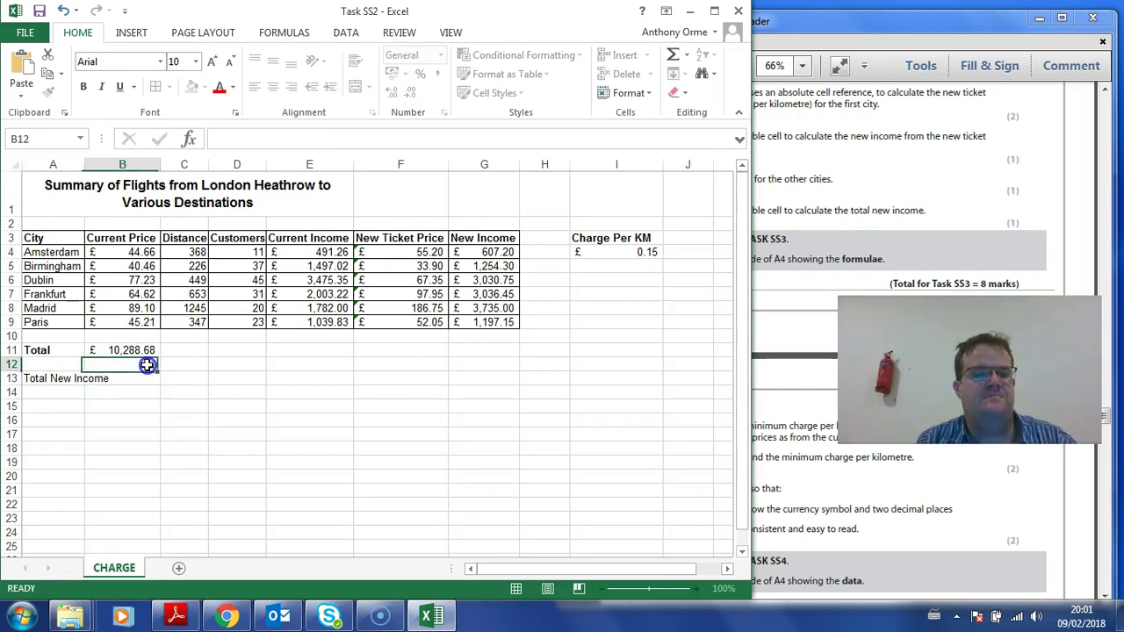
{"action": "double_click", "coordinate": [86, 163]}
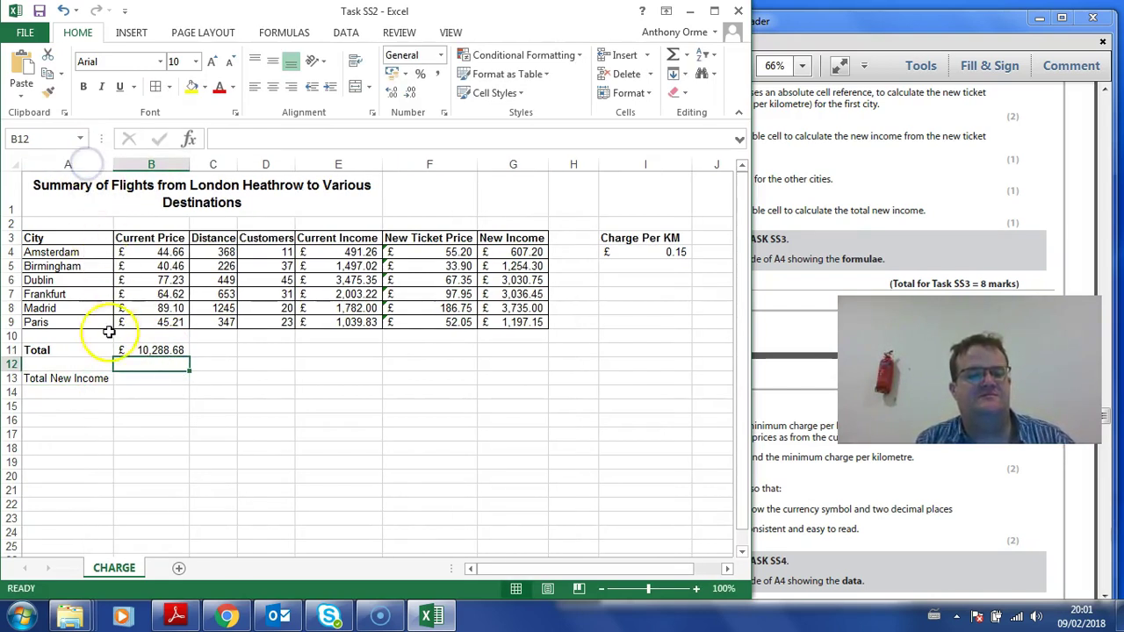
{"action": "left_click", "coordinate": [86, 378]}
{"action": "left_click", "coordinate": [84, 86]}
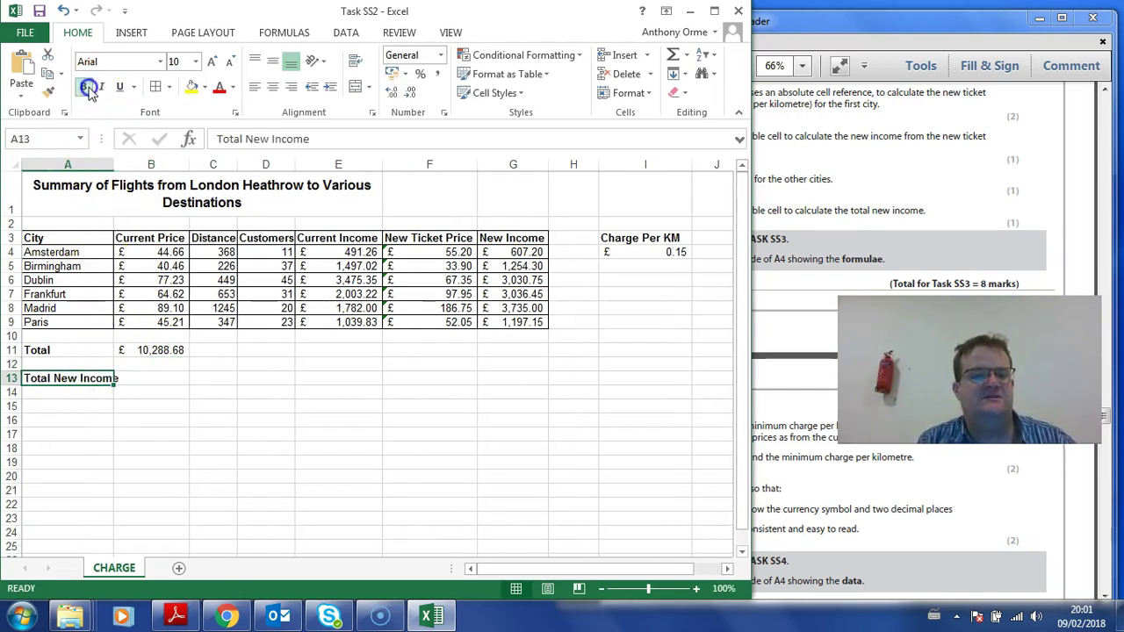
Step: AutoSum the New Income range G4:G9 into B13, giving £12,860.85
{"action": "left_click", "coordinate": [130, 378]}
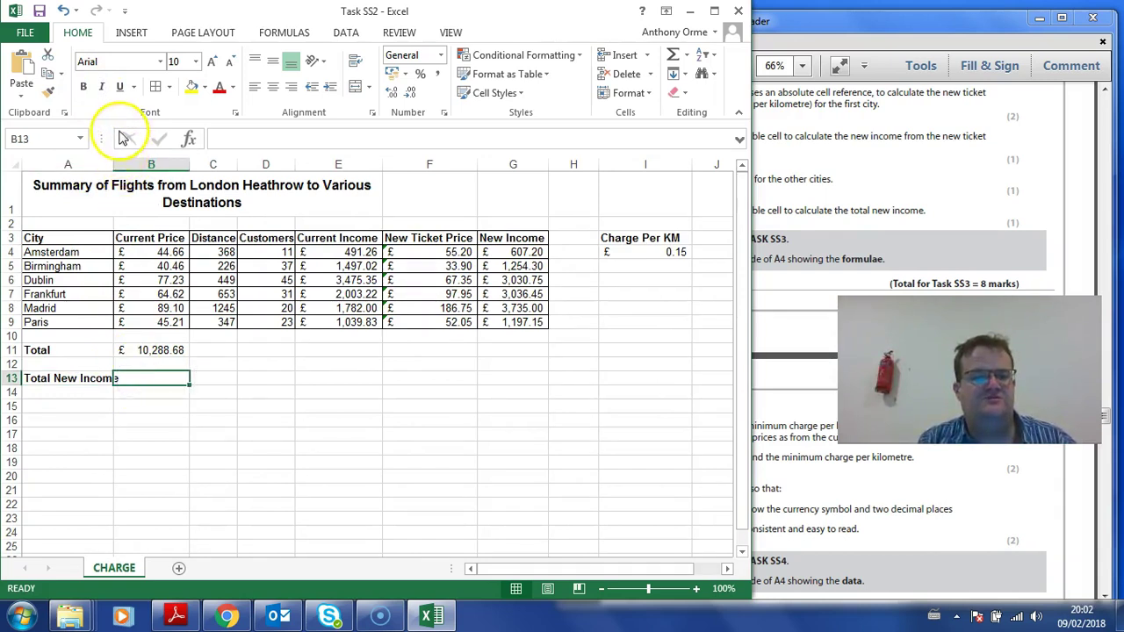
{"action": "double_click", "coordinate": [113, 165]}
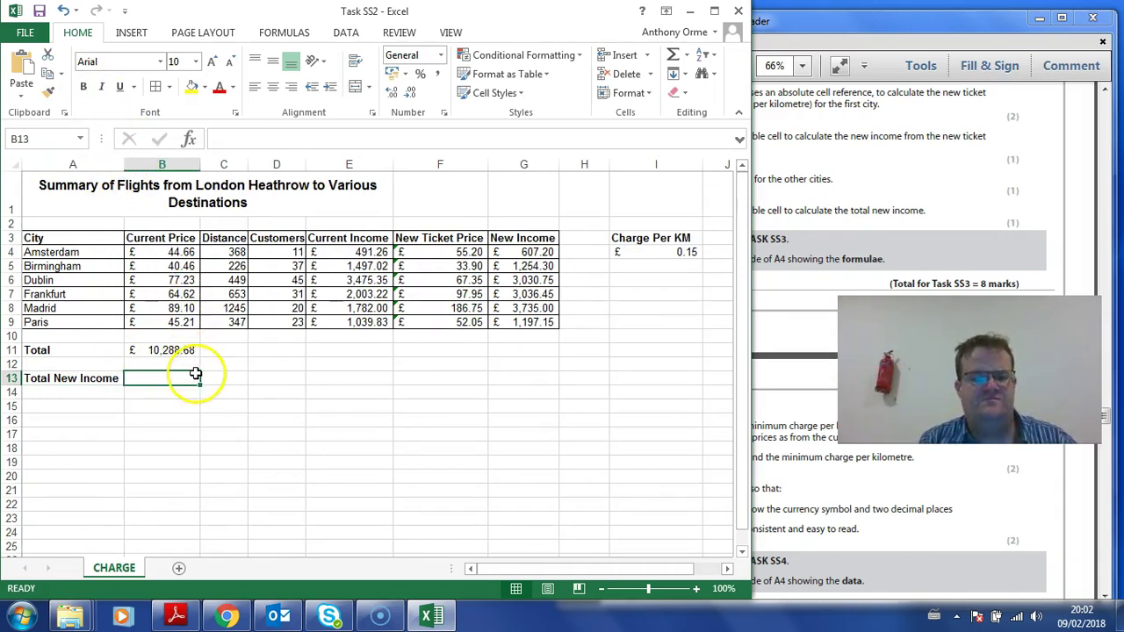
{"action": "left_click", "coordinate": [685, 56]}
{"action": "left_click", "coordinate": [694, 75]}
{"action": "left_click_drag", "start_coordinate": [539, 252], "coordinate": [548, 329]}
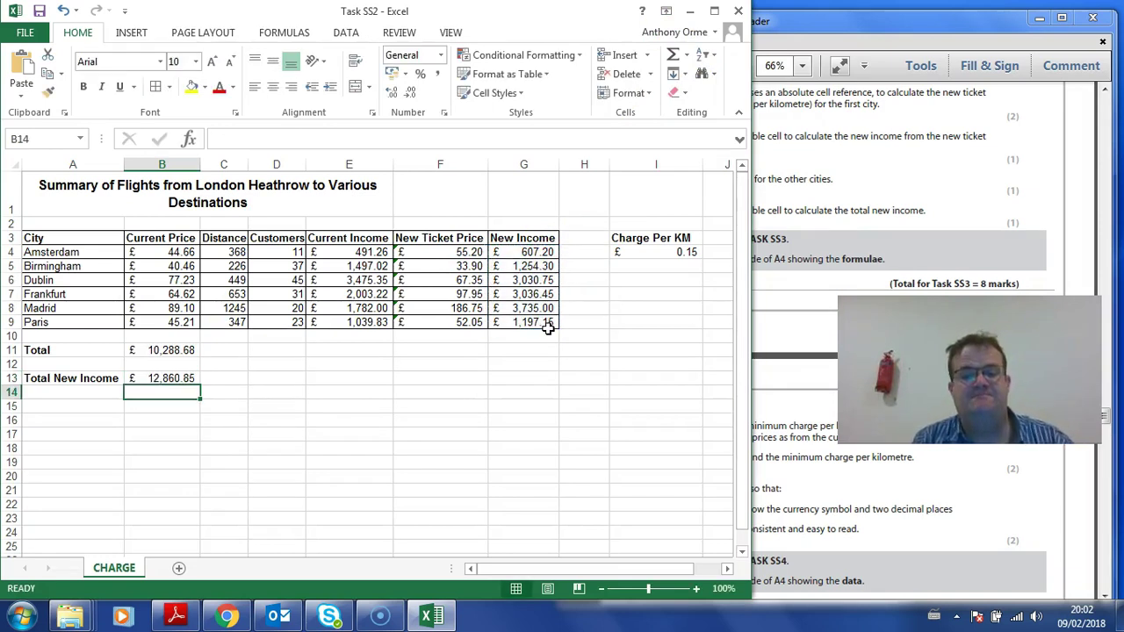
{"action": "left_click", "coordinate": [874, 252]}
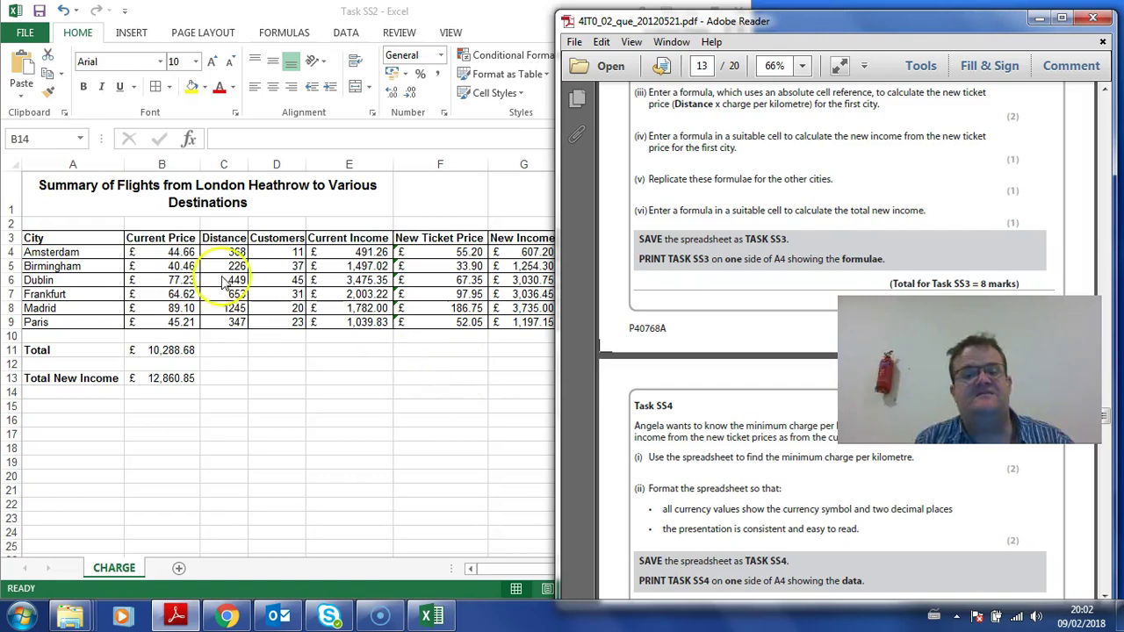
Step: Save a copy of the workbook as Task SS3 in the Resources folder
{"action": "left_click", "coordinate": [180, 253]}
{"action": "left_click", "coordinate": [21, 26]}
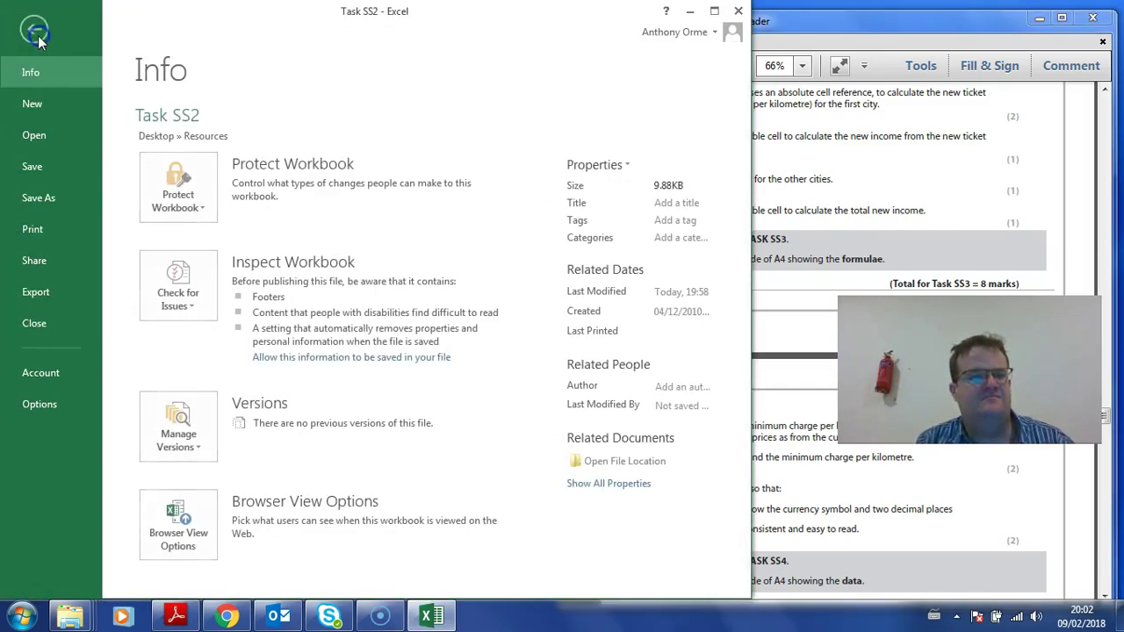
{"action": "left_click", "coordinate": [39, 197]}
{"action": "left_click", "coordinate": [429, 520]}
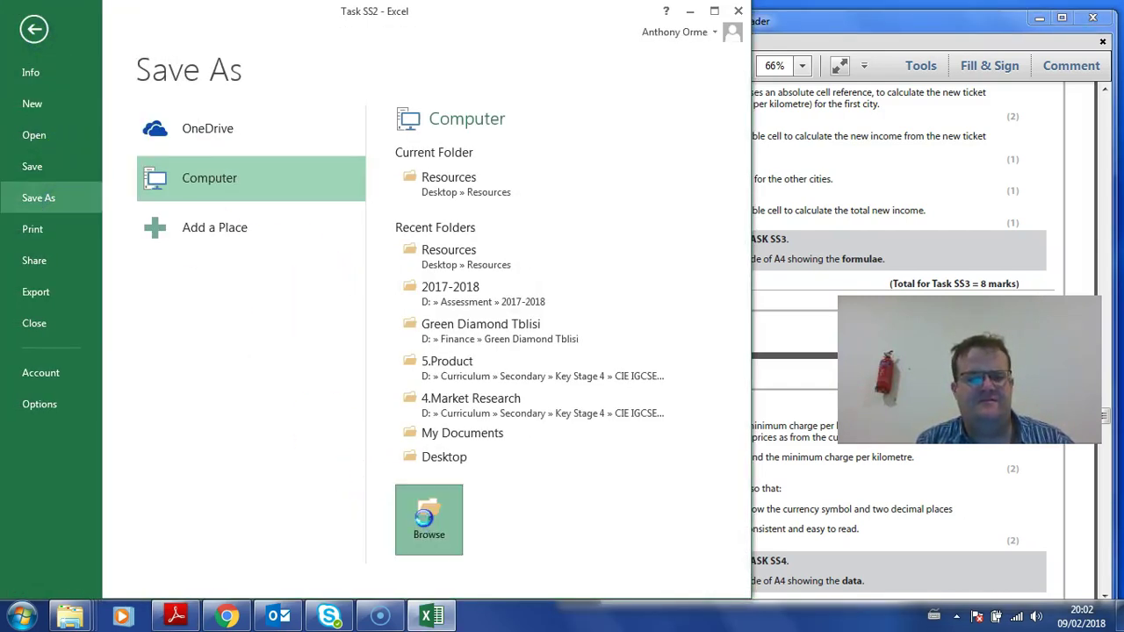
{"action": "key", "text": "BackSpace"}
{"action": "type", "text": "3"}
{"action": "key", "text": "Return"}
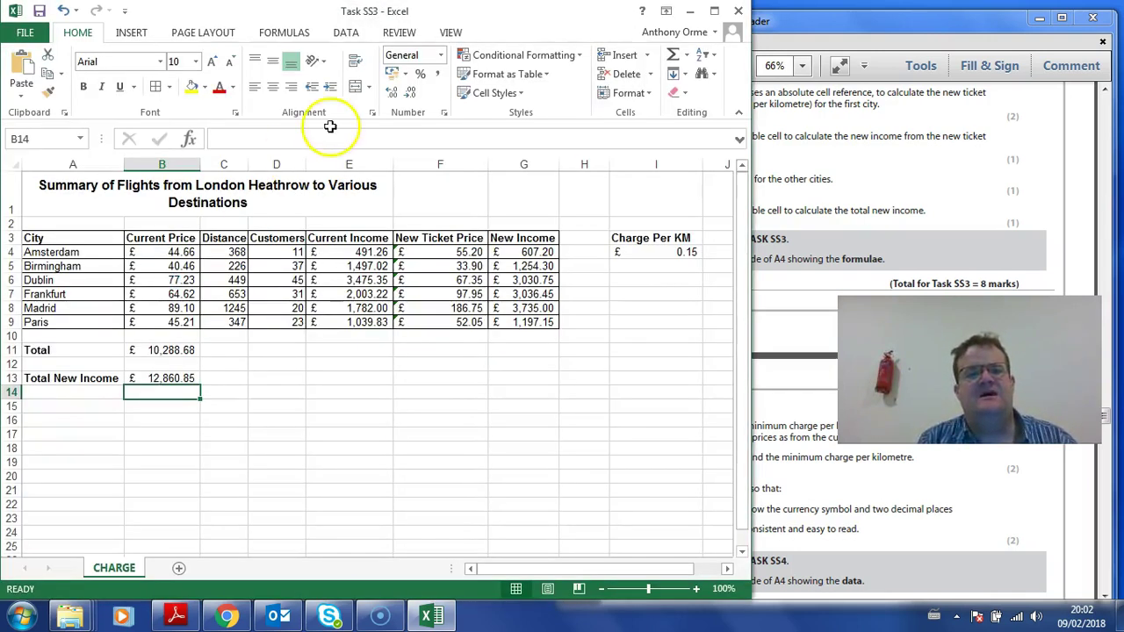
{"action": "left_click", "coordinate": [823, 249]}
{"action": "left_click", "coordinate": [391, 369]}
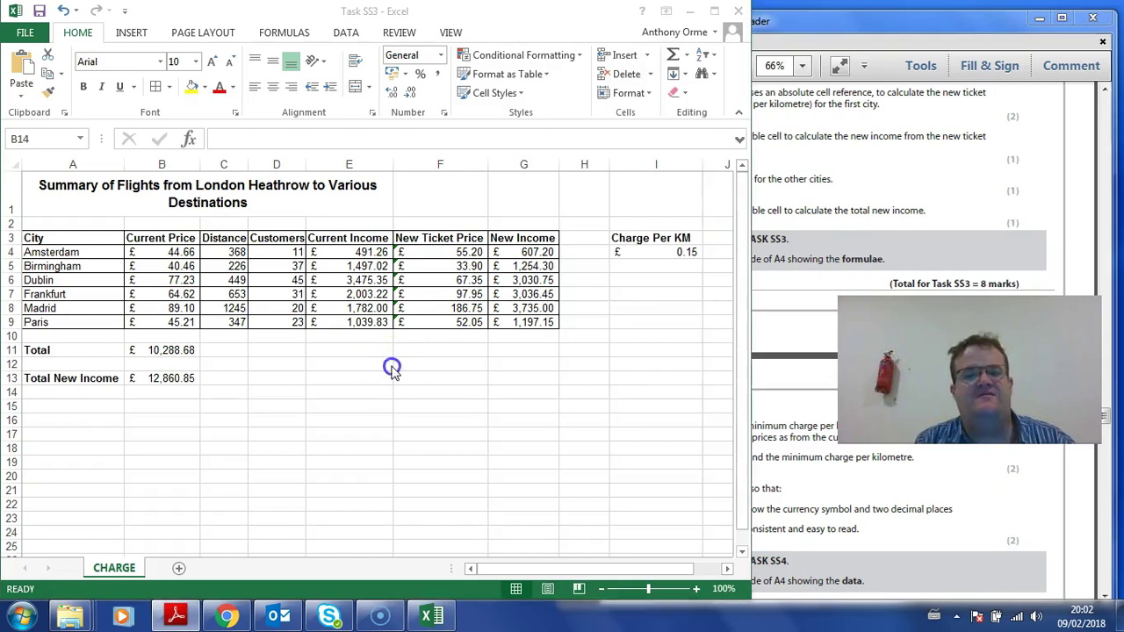
{"action": "left_click", "coordinate": [284, 33]}
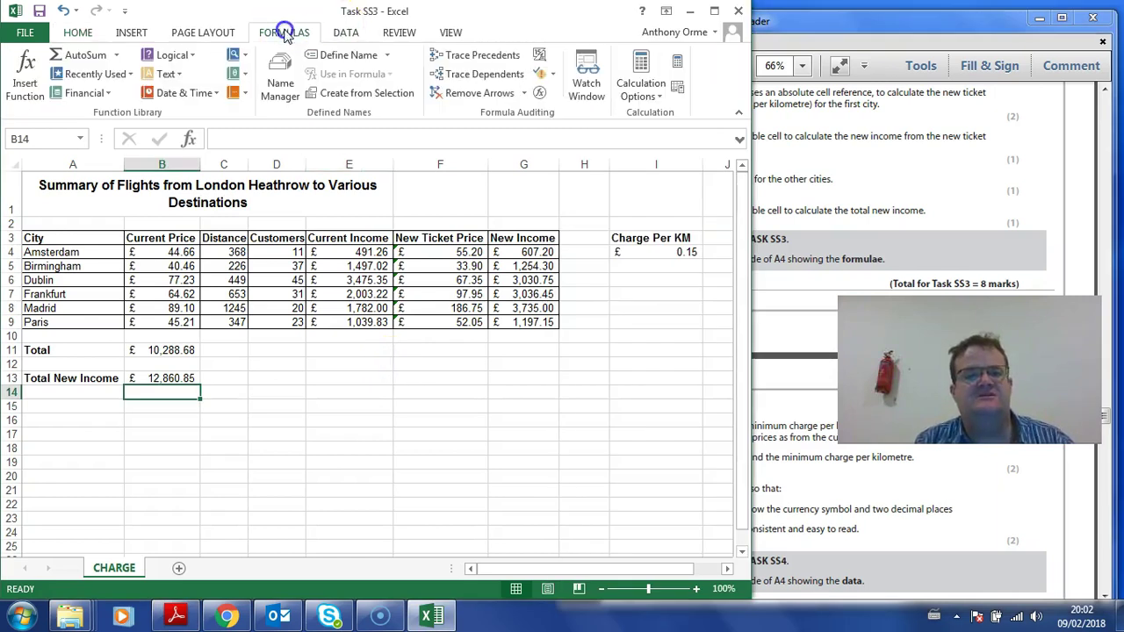
Step: Show formulas instead of results and autofit every column to its formula contents
{"action": "left_click", "coordinate": [542, 54]}
{"action": "left_click", "coordinate": [714, 12]}
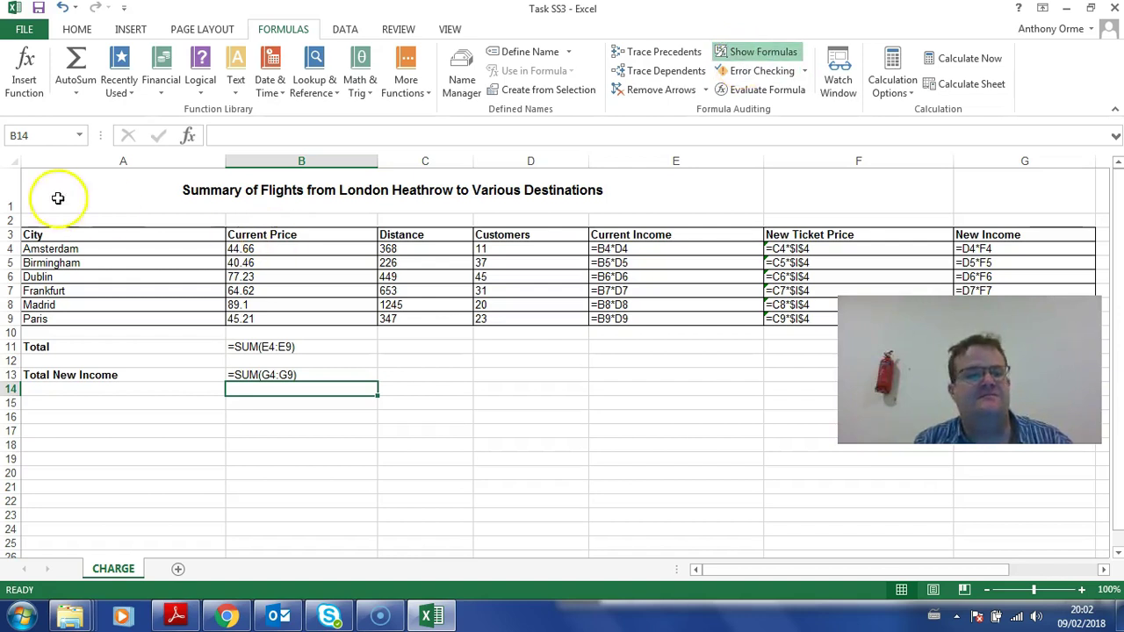
{"action": "left_click", "coordinate": [11, 158]}
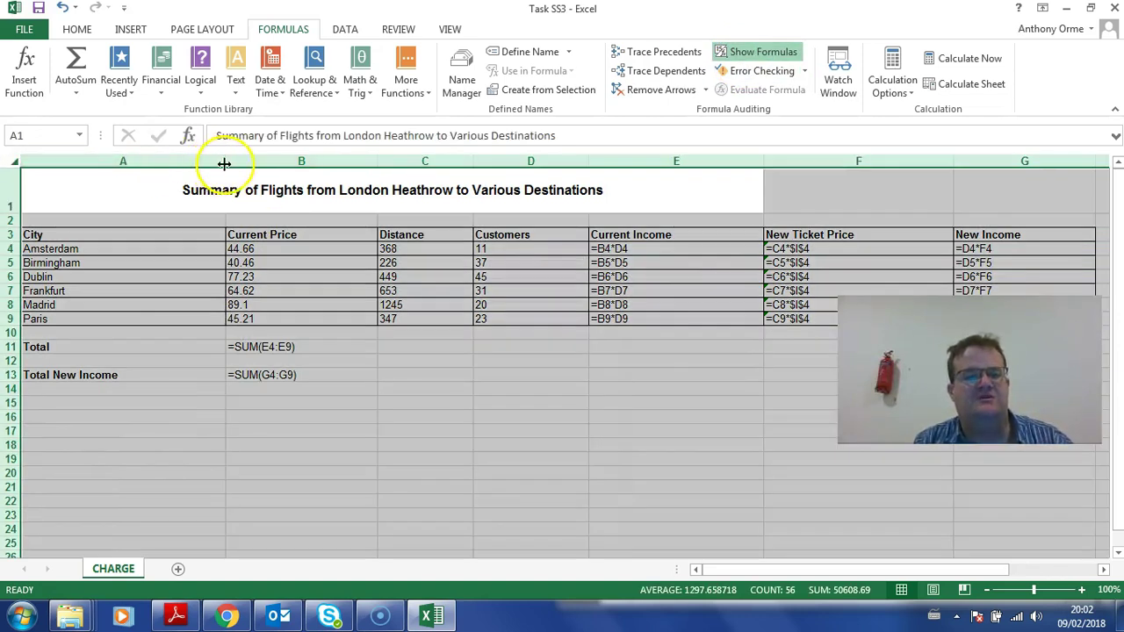
{"action": "double_click", "coordinate": [225, 161]}
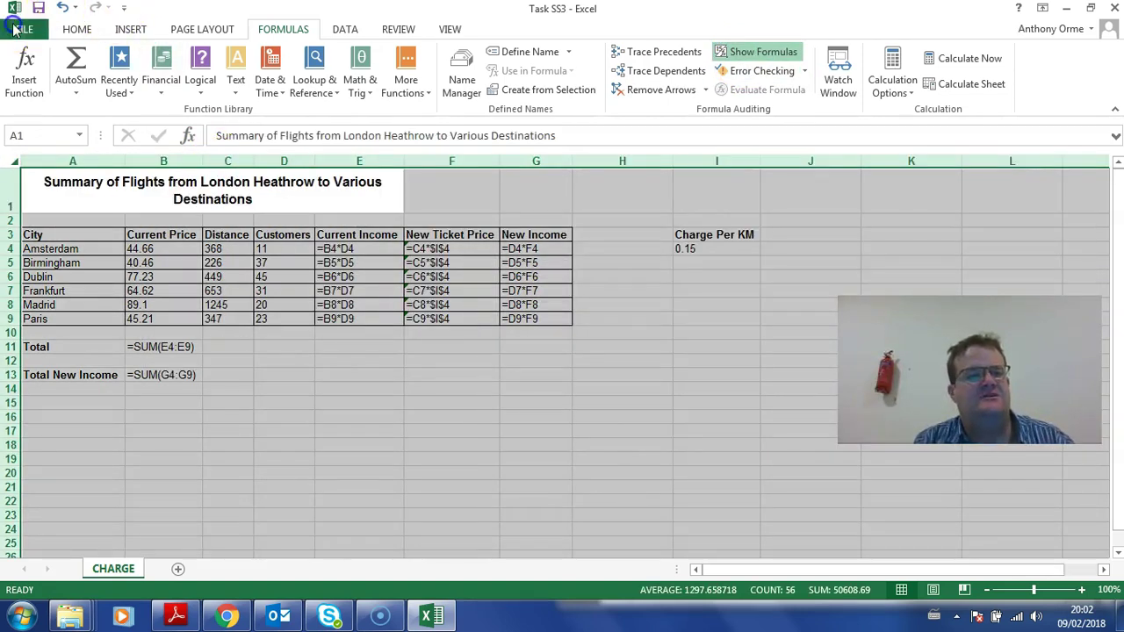
Step: Scale the landscape formula printout to fit 1 page wide by 1 tall
{"action": "left_click", "coordinate": [24, 29]}
{"action": "left_click", "coordinate": [43, 230]}
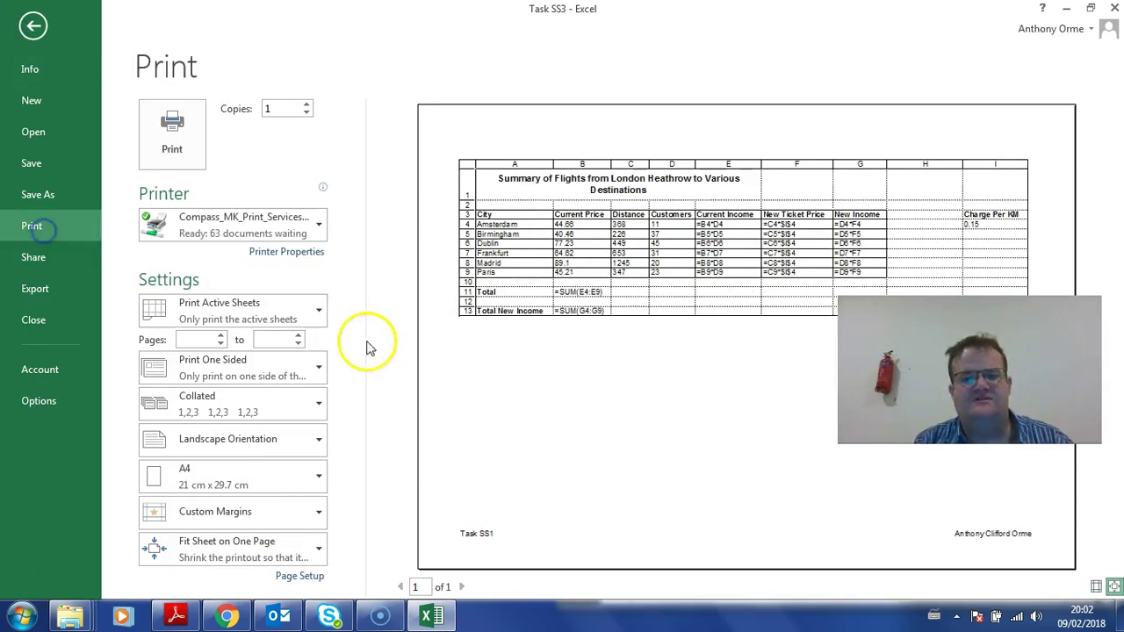
{"action": "left_click", "coordinate": [298, 575]}
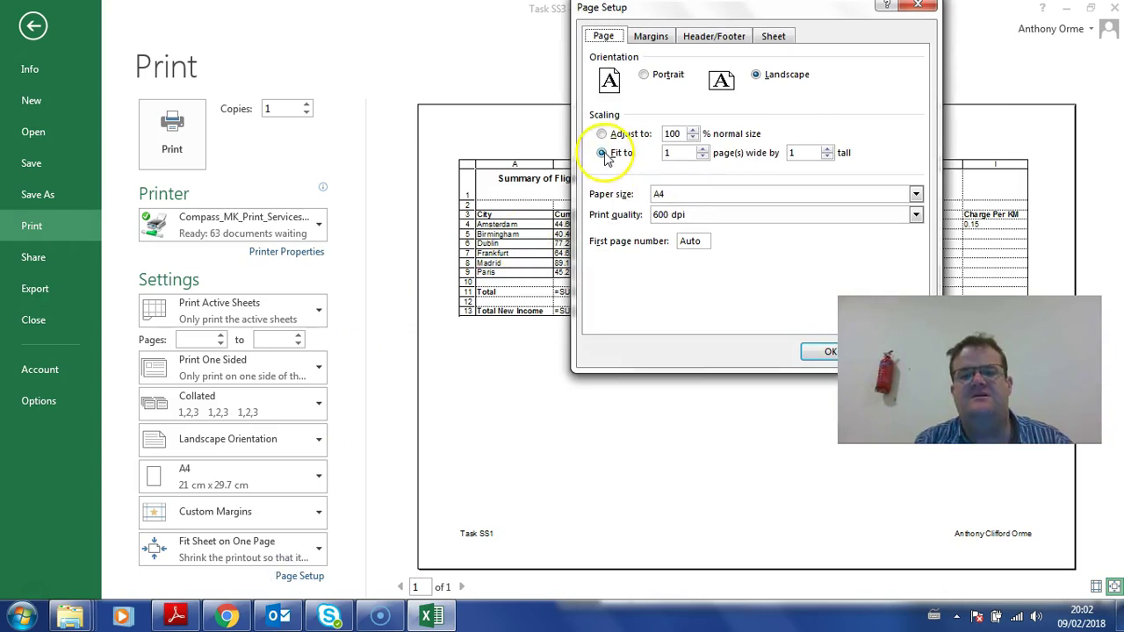
{"action": "left_click", "coordinate": [823, 352]}
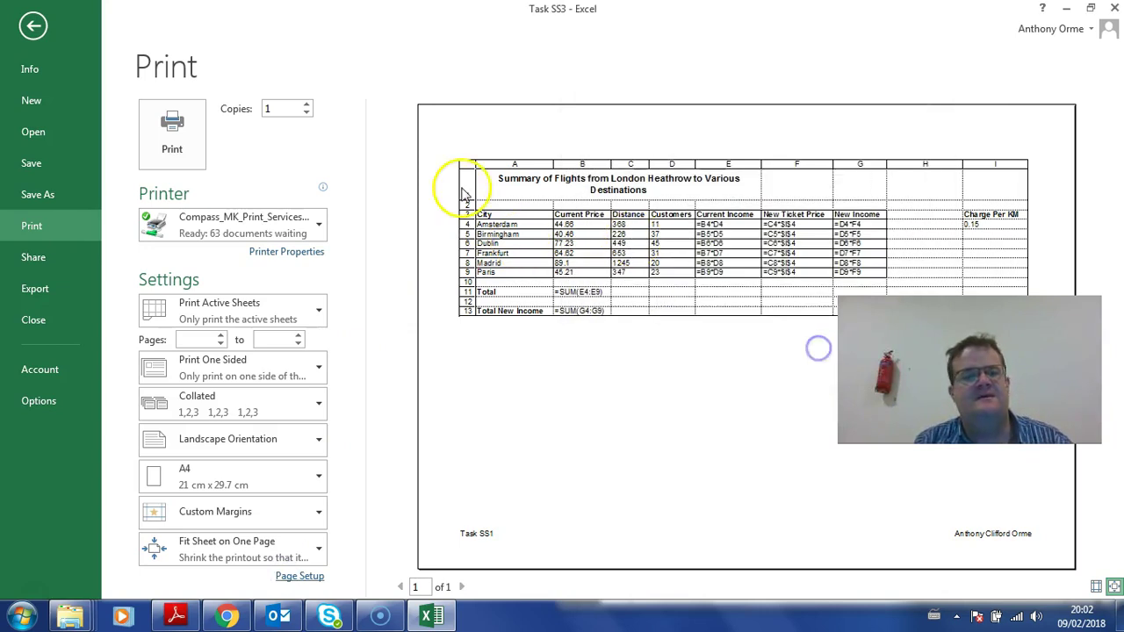
{"action": "left_click", "coordinate": [35, 27]}
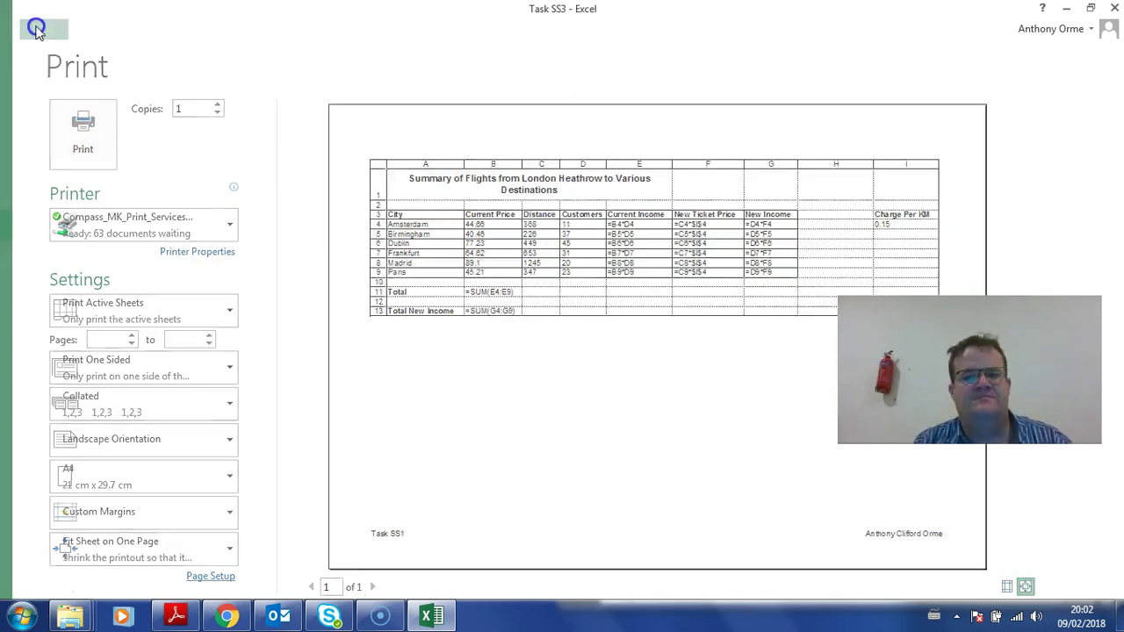
{"action": "left_click_drag", "start_coordinate": [295, 181], "coordinate": [501, 198]}
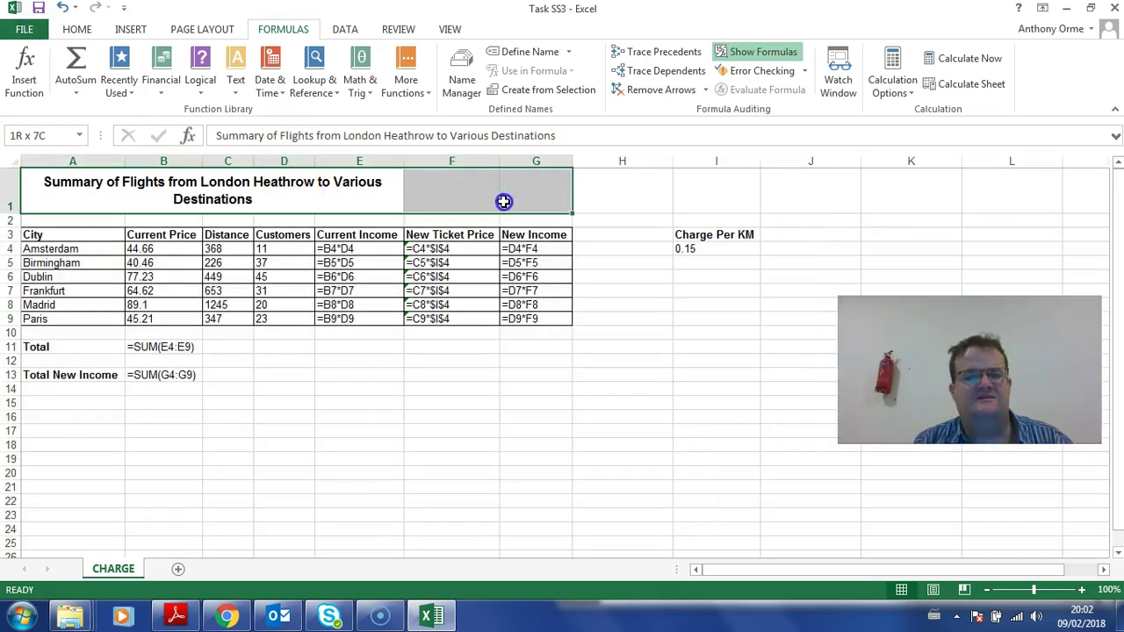
Step: Merge and centre the title row across A1:I1 on the Home tab
{"action": "left_click", "coordinate": [86, 30]}
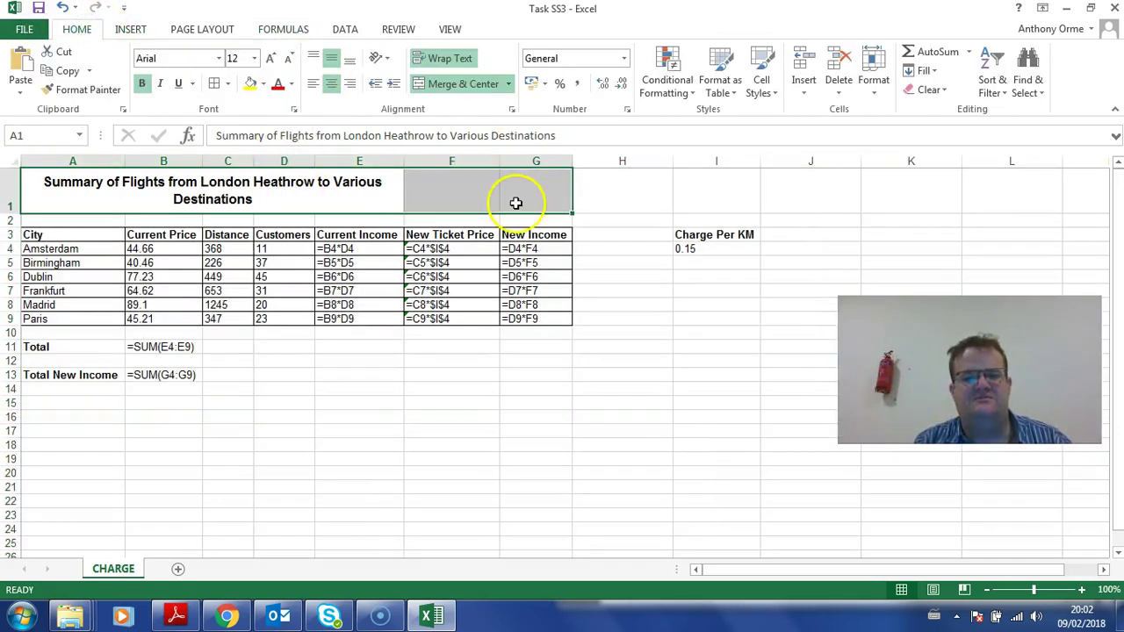
{"action": "left_click", "coordinate": [712, 215]}
{"action": "left_click_drag", "start_coordinate": [712, 198], "coordinate": [168, 183]}
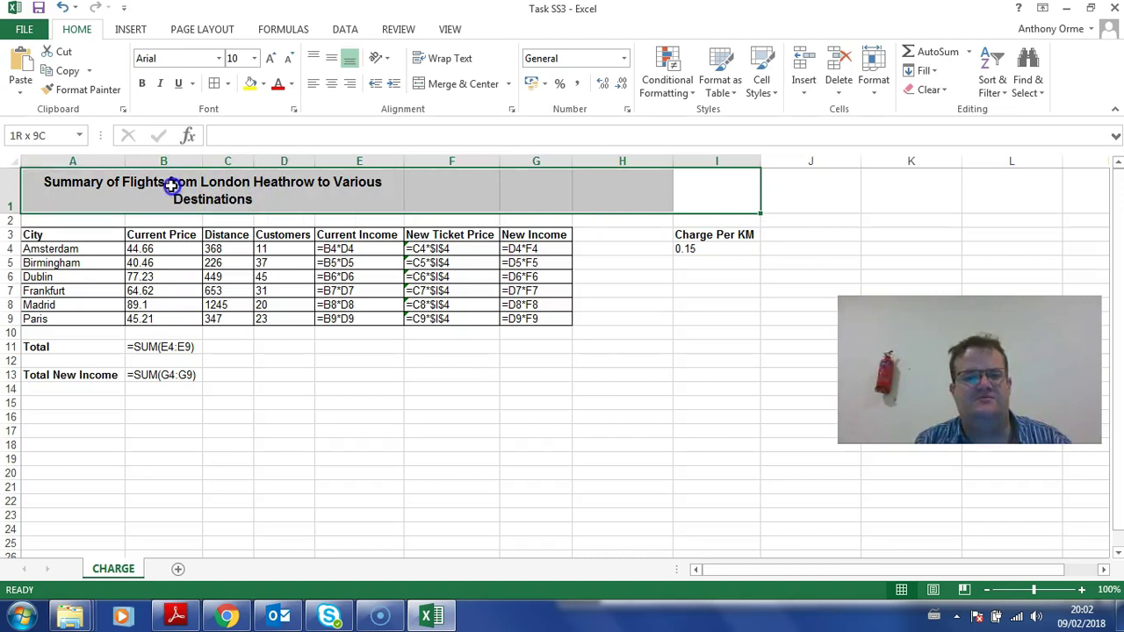
{"action": "left_click", "coordinate": [445, 81]}
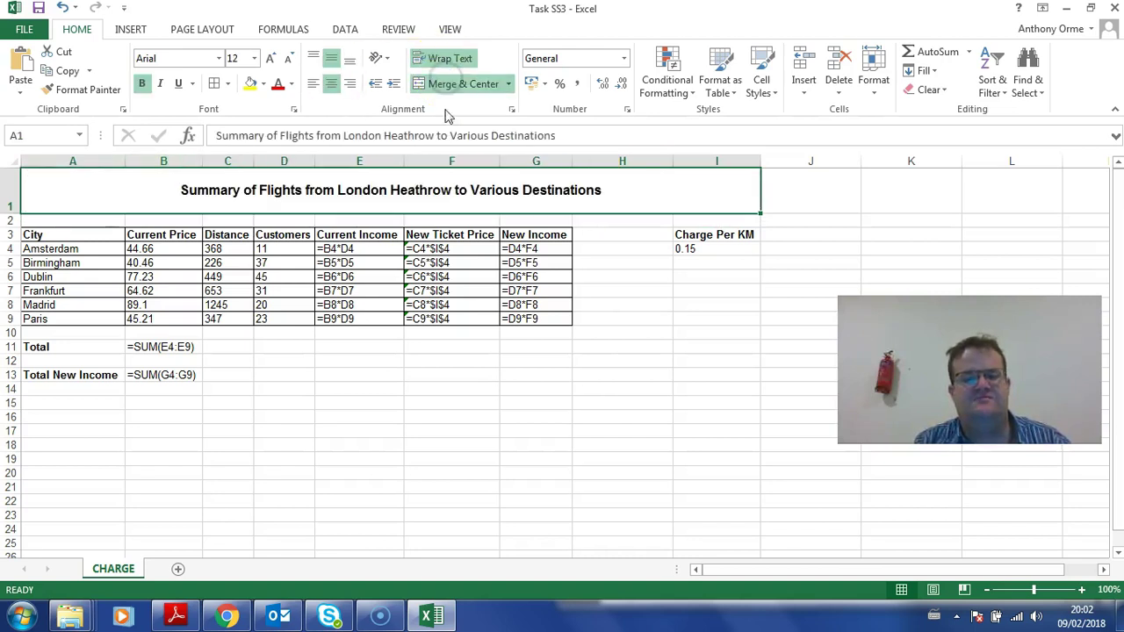
{"action": "left_click", "coordinate": [518, 304]}
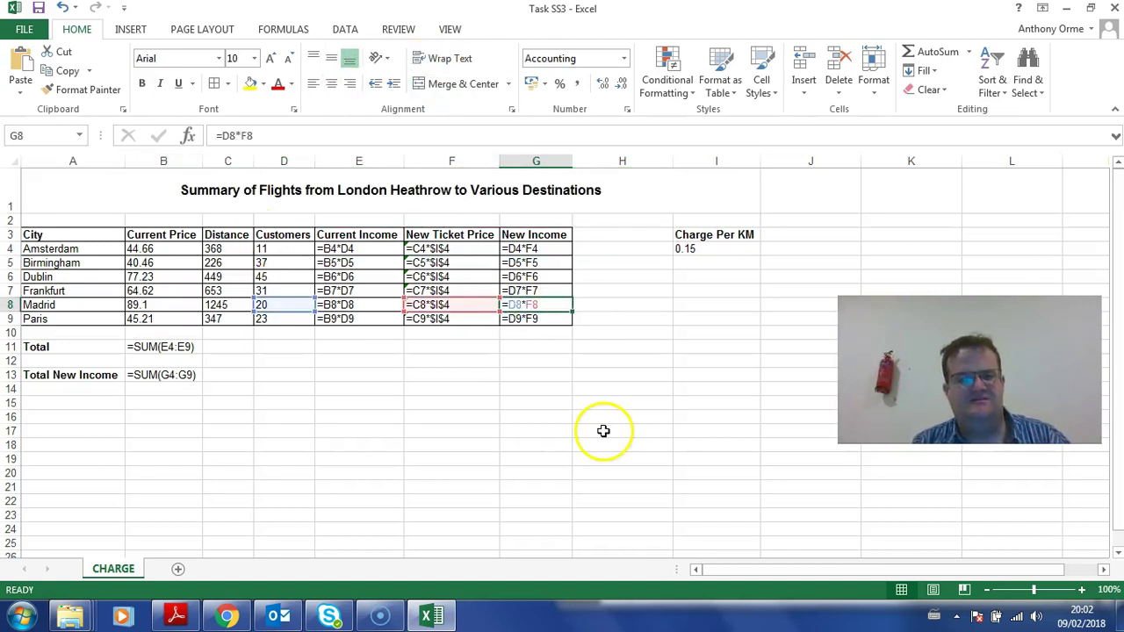
{"action": "left_click", "coordinate": [1070, 10]}
{"action": "scroll", "coordinate": [816, 181], "scroll_direction": "down", "scroll_amount": 5}
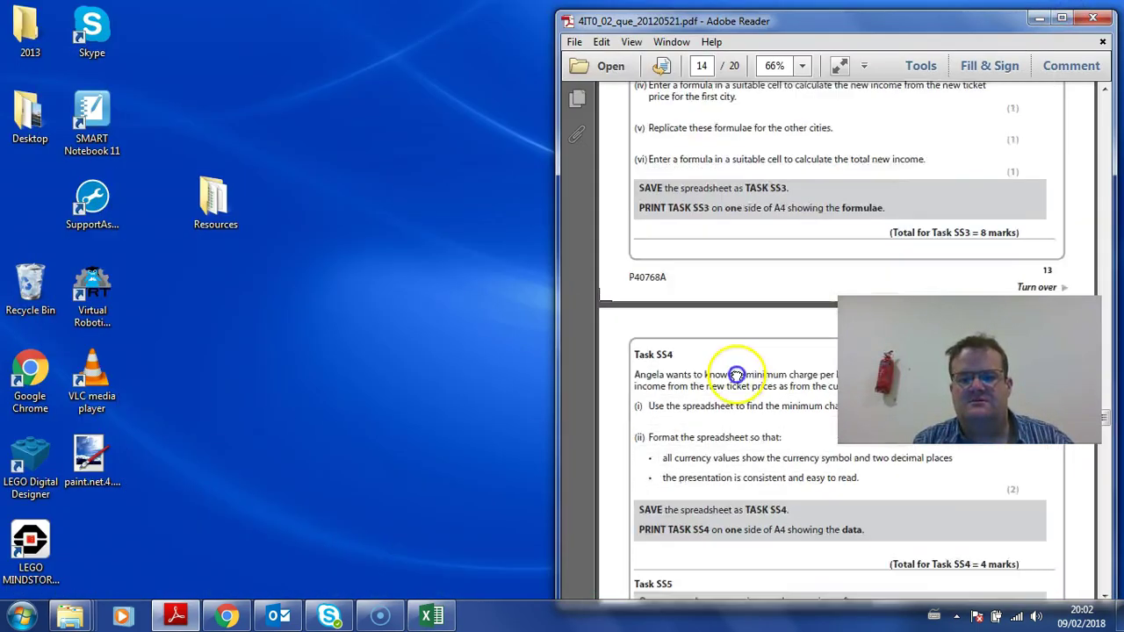
{"action": "scroll", "coordinate": [773, 241], "scroll_direction": "down", "scroll_amount": 1}
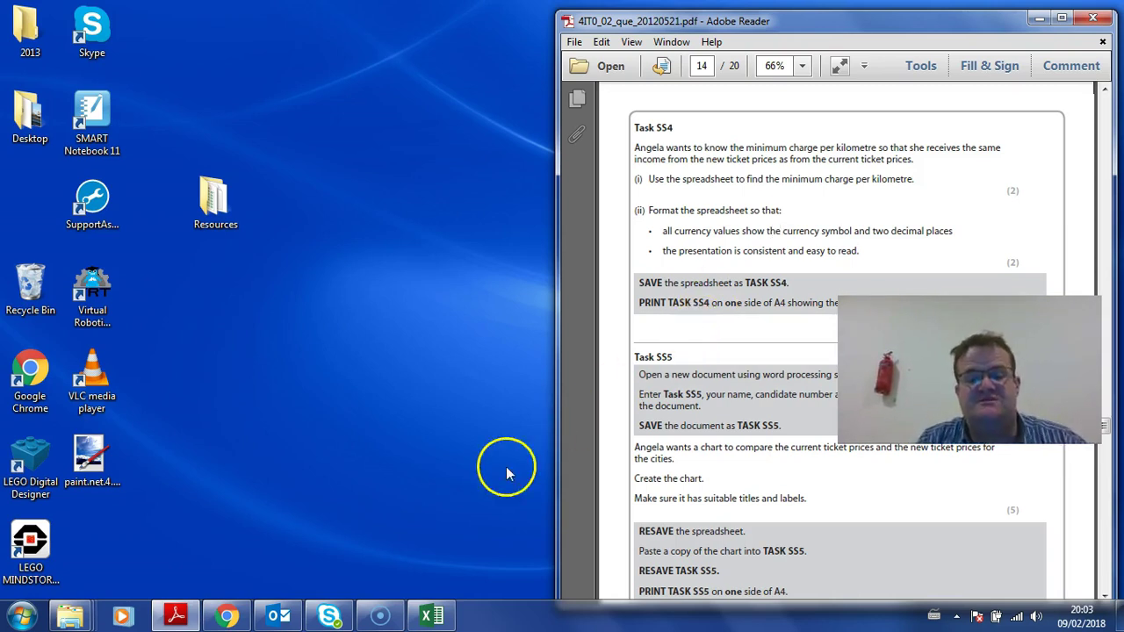
{"action": "left_click", "coordinate": [433, 619]}
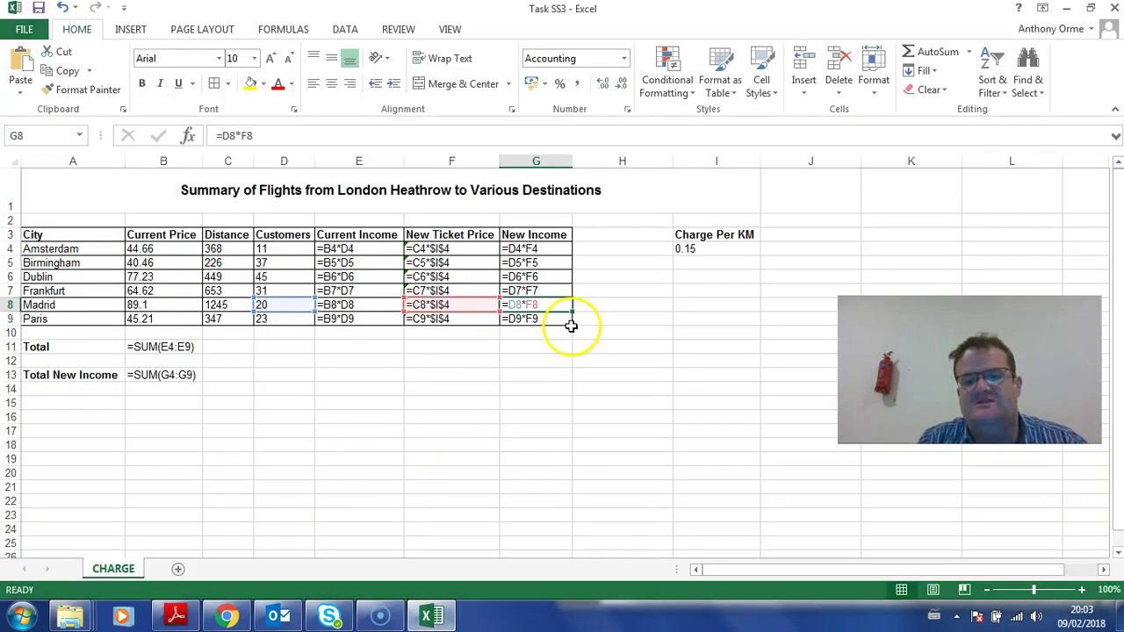
Step: Turn off Show Formulas and autofit all columns so every pound figure displays fully
{"action": "left_click", "coordinate": [283, 29]}
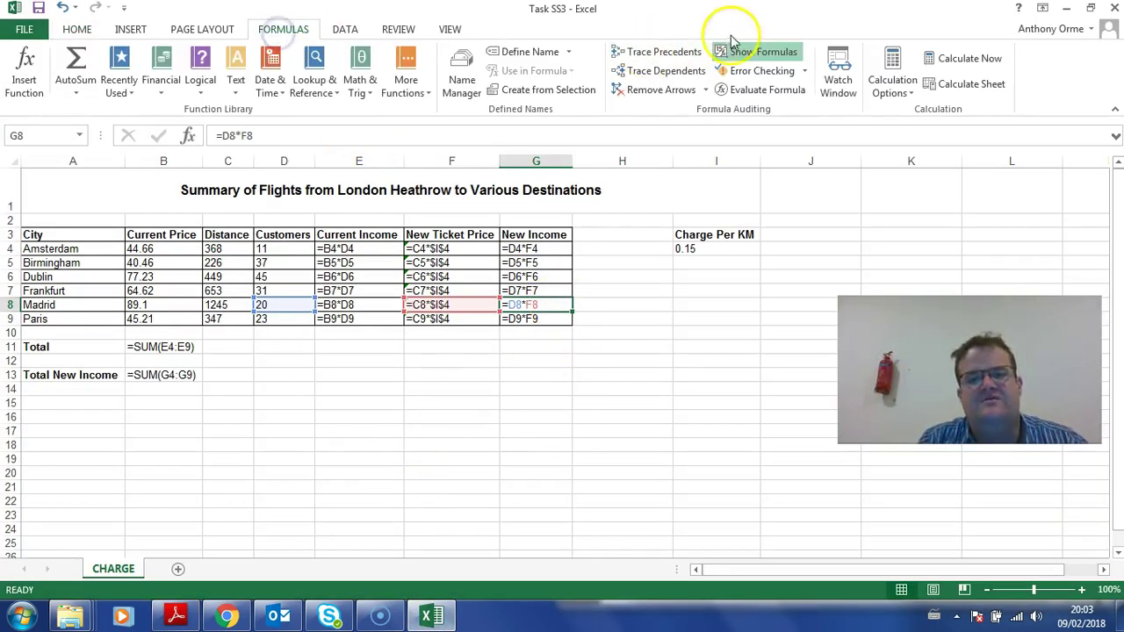
{"action": "left_click", "coordinate": [745, 51]}
{"action": "left_click", "coordinate": [9, 164]}
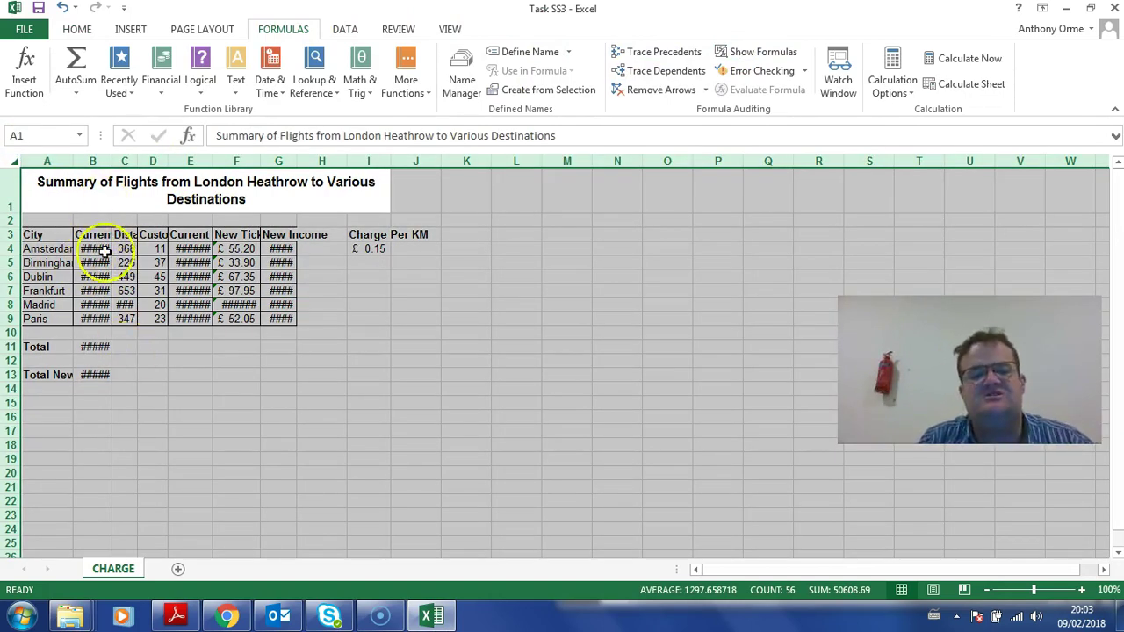
{"action": "double_click", "coordinate": [115, 163]}
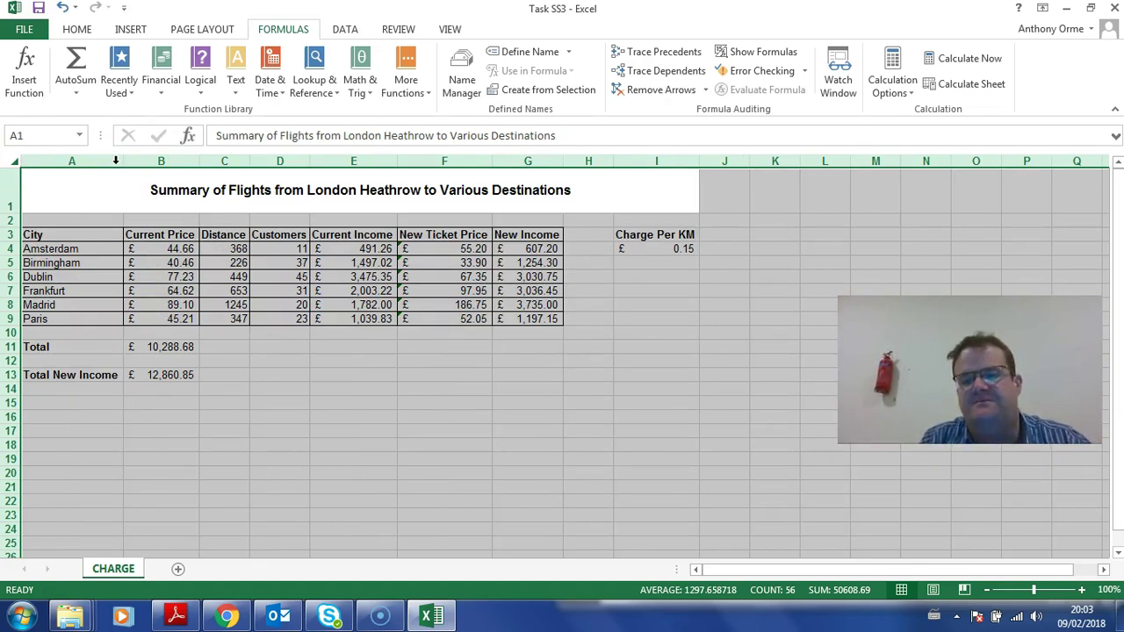
{"action": "left_click", "coordinate": [531, 305]}
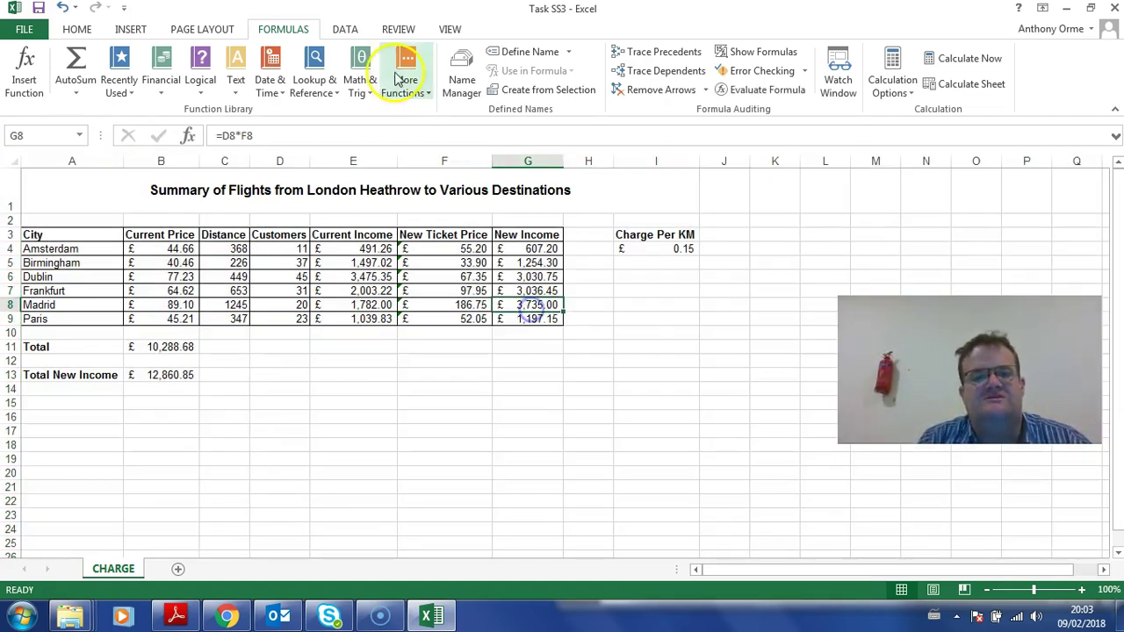
{"action": "left_click", "coordinate": [345, 29]}
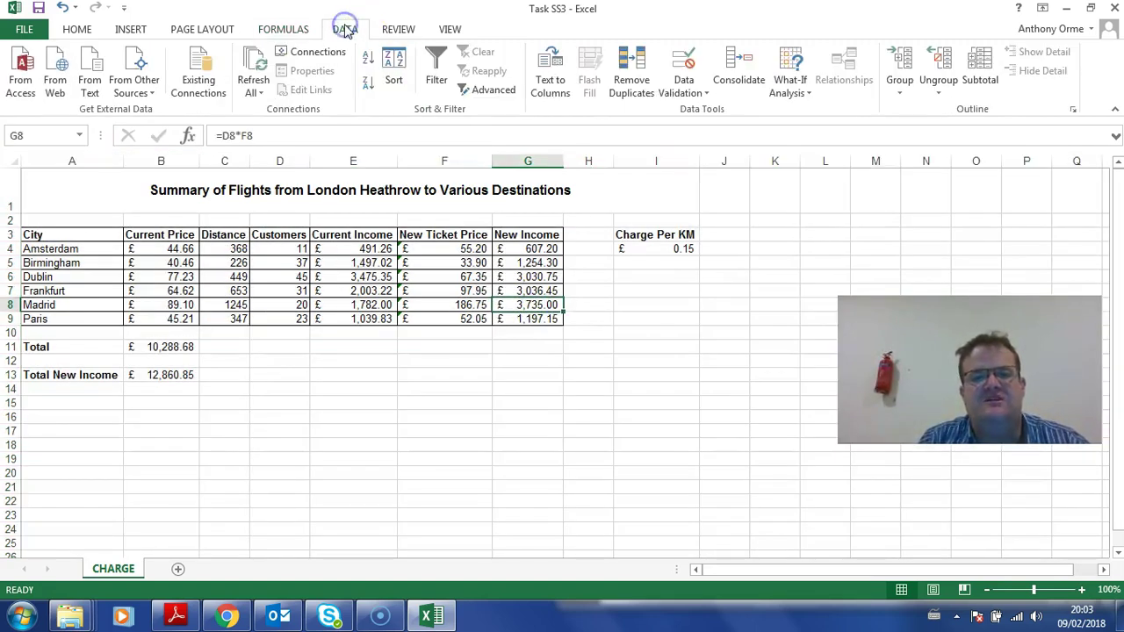
Step: Goal Seek B13 to 10288.68 by changing I4, setting the charge per km to £0.12
{"action": "left_click", "coordinate": [812, 92]}
{"action": "left_click", "coordinate": [818, 130]}
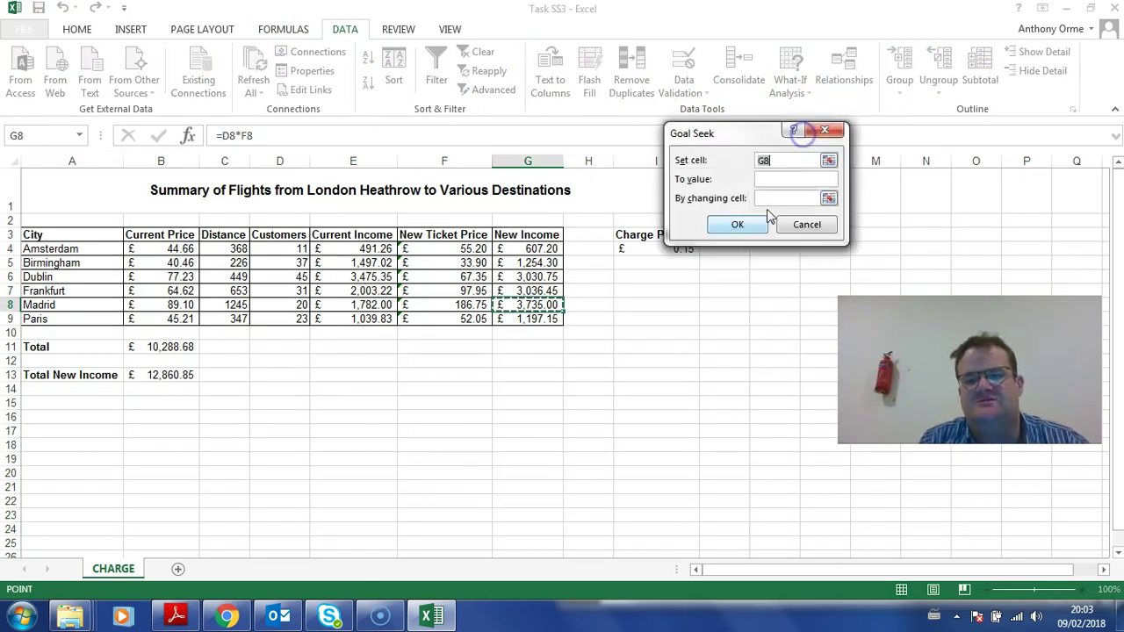
{"action": "left_click_drag", "start_coordinate": [718, 133], "coordinate": [828, 141]}
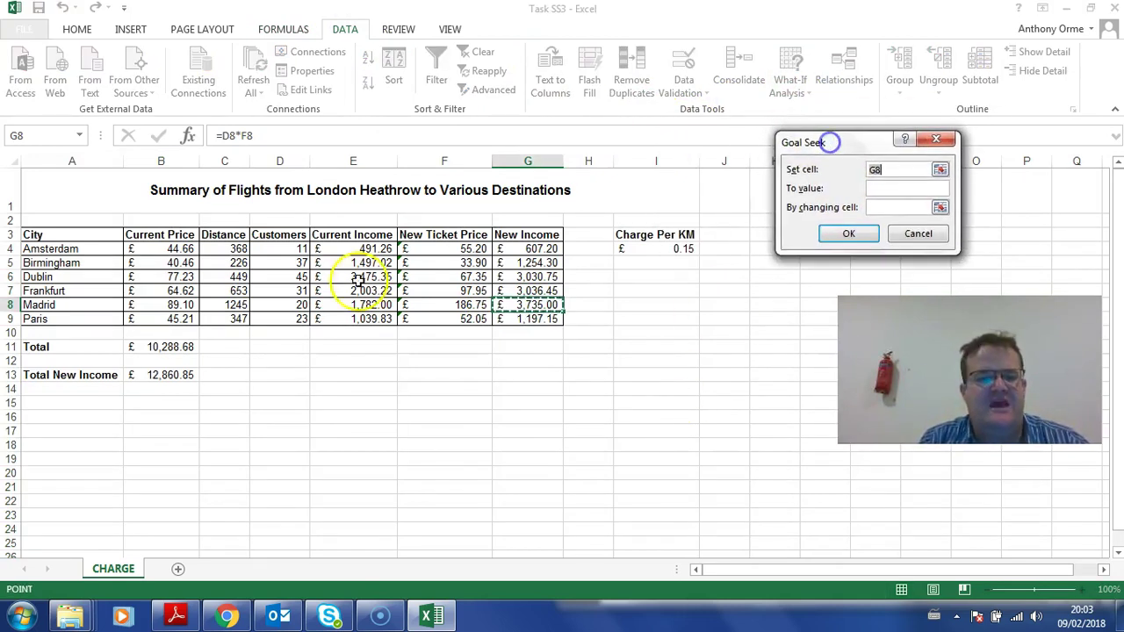
{"action": "left_click", "coordinate": [176, 375]}
{"action": "left_click", "coordinate": [906, 190]}
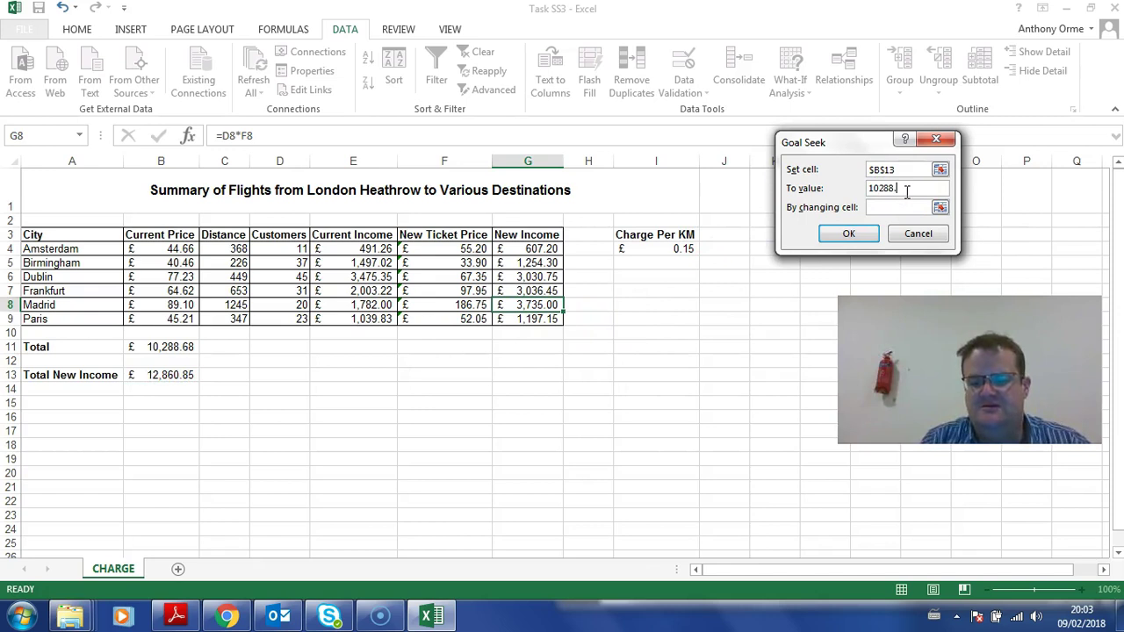
{"action": "type", "text": "10288.68"}
{"action": "left_click", "coordinate": [909, 207]}
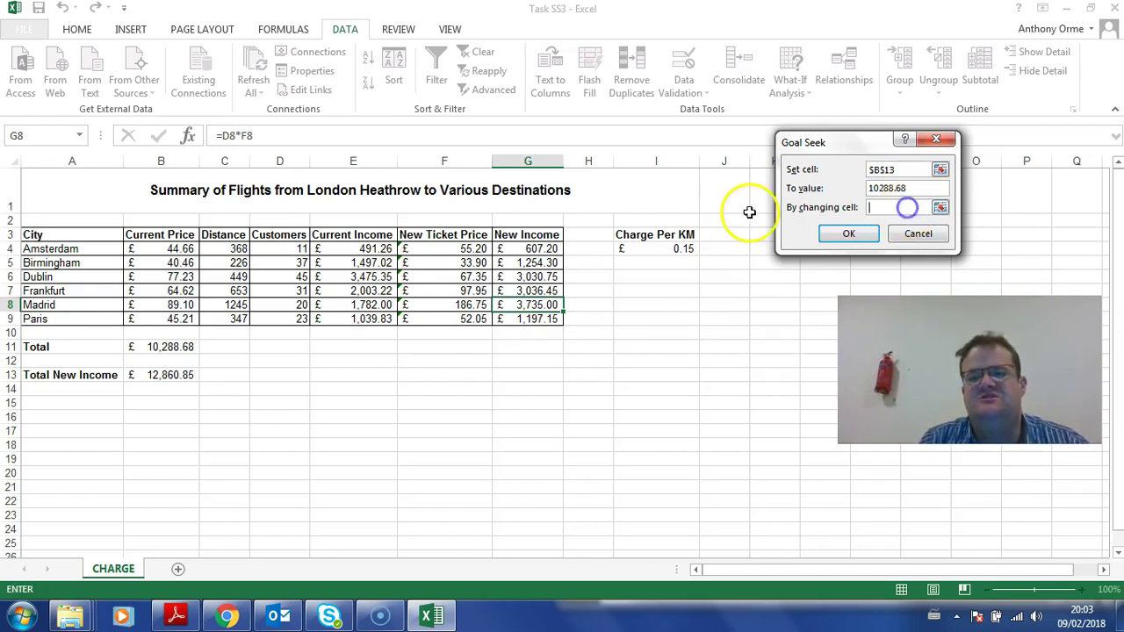
{"action": "left_click", "coordinate": [685, 249]}
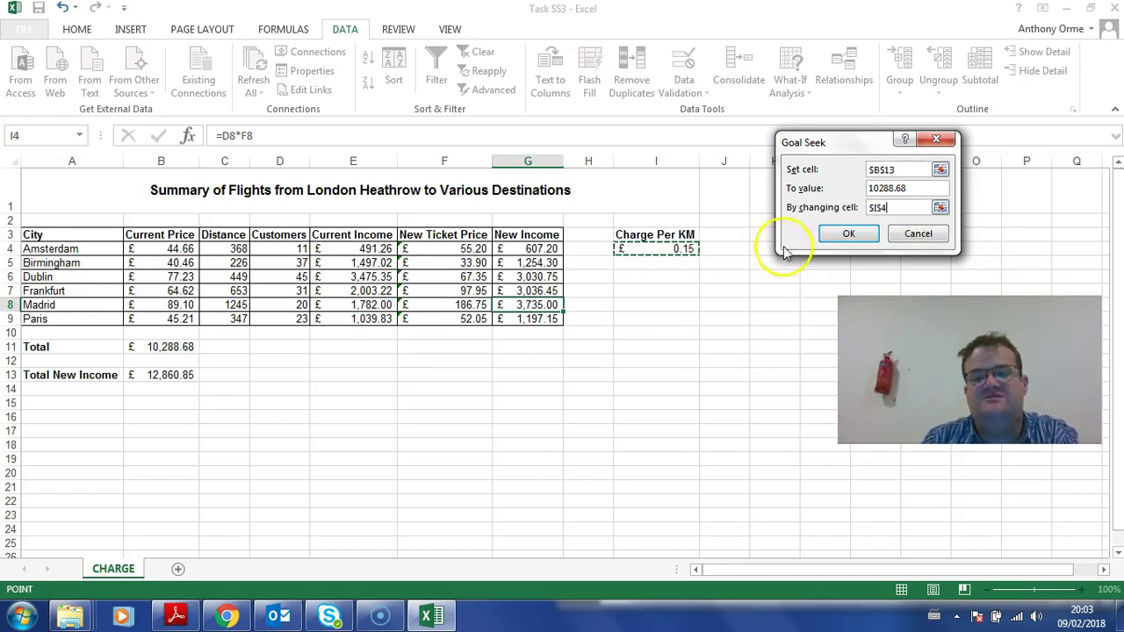
{"action": "left_click", "coordinate": [830, 234]}
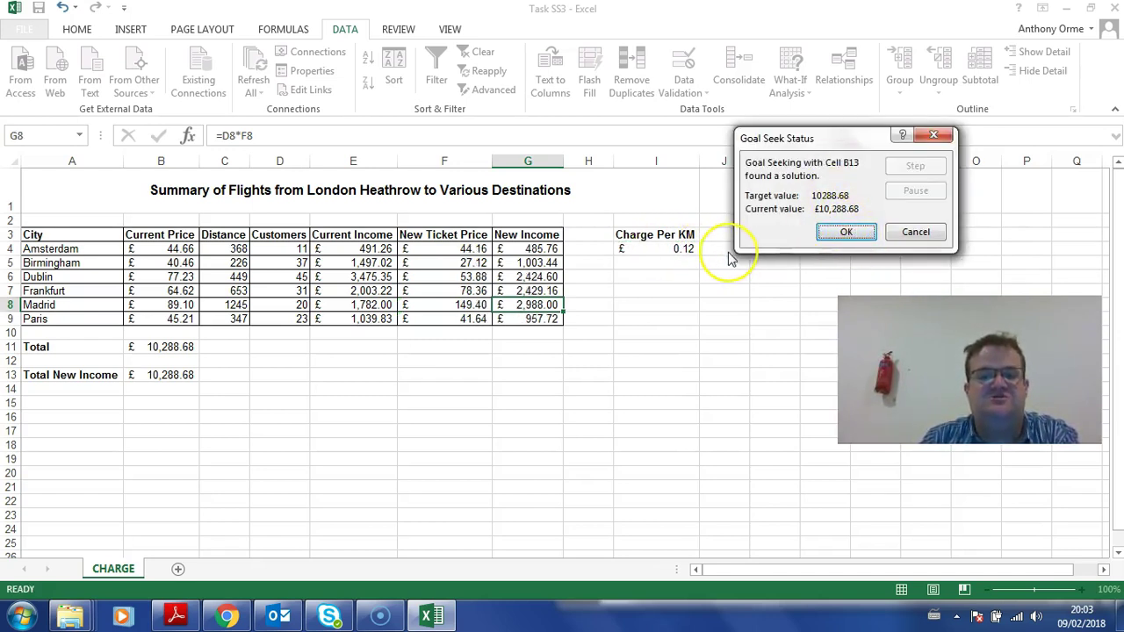
{"action": "left_click", "coordinate": [843, 236]}
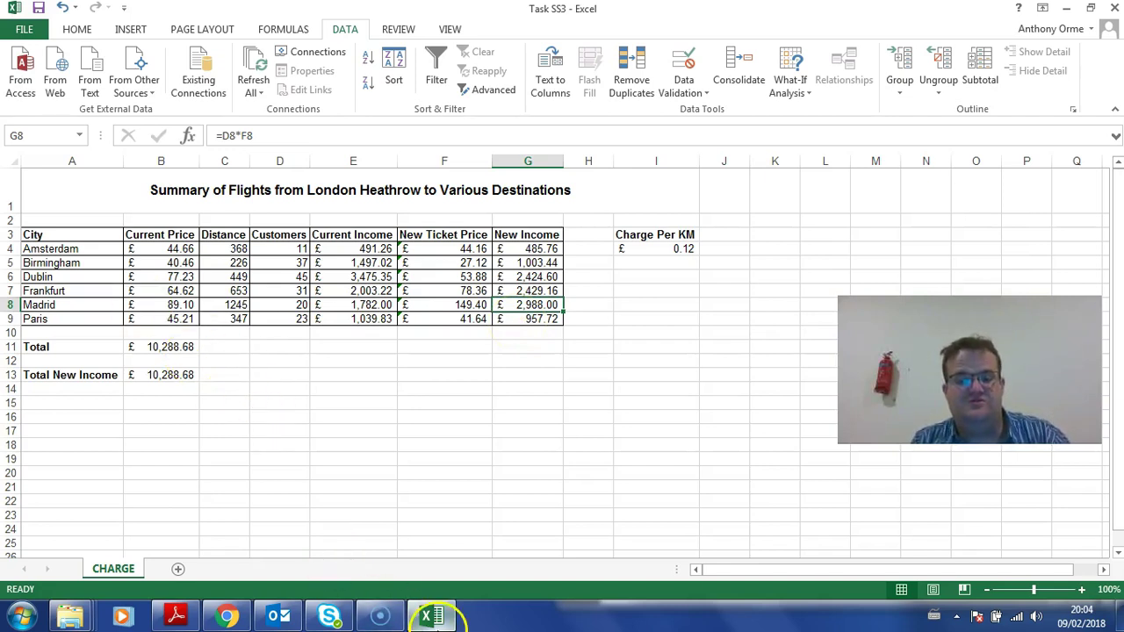
{"action": "left_click", "coordinate": [430, 616]}
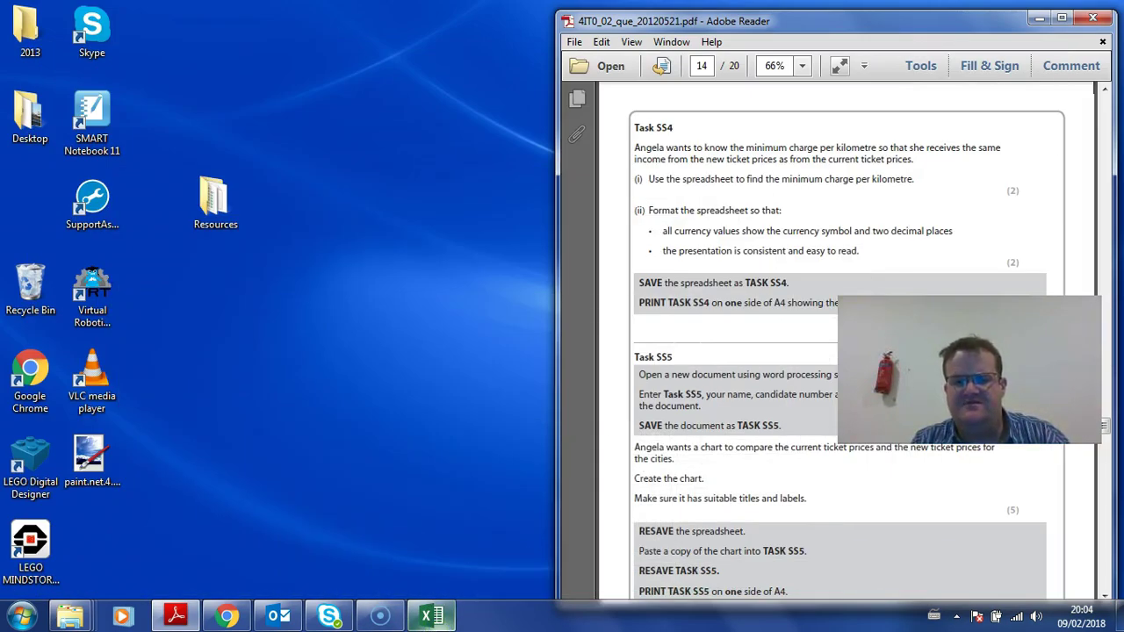
{"action": "left_click", "coordinate": [431, 615]}
Step: Save the workbook under the new name Task SS4
{"action": "left_click", "coordinate": [26, 30]}
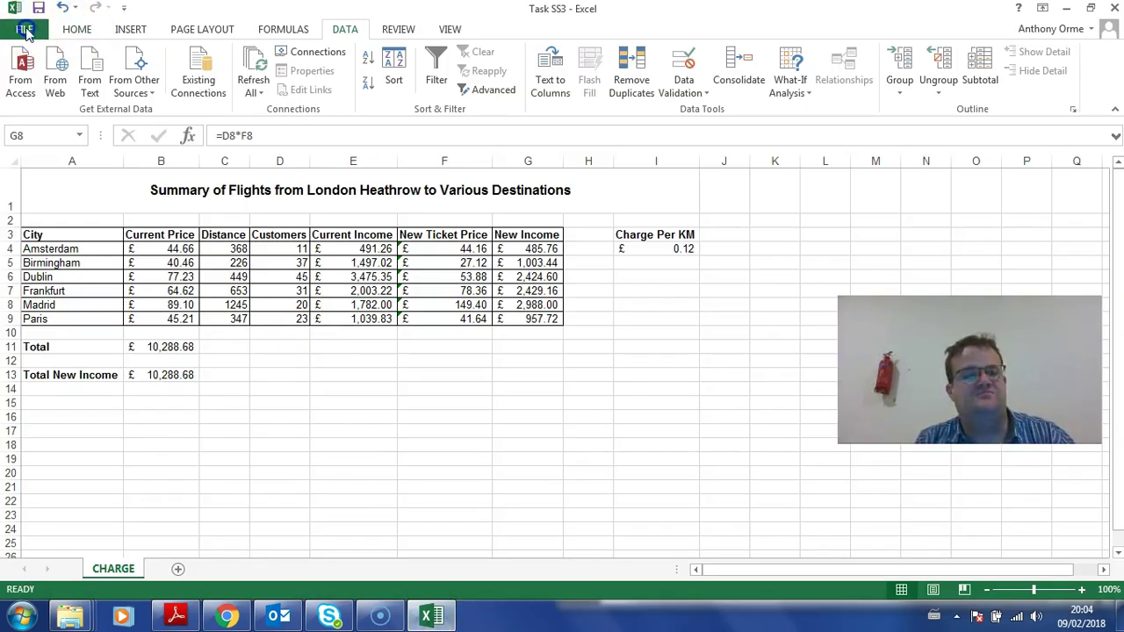
{"action": "left_click", "coordinate": [45, 201]}
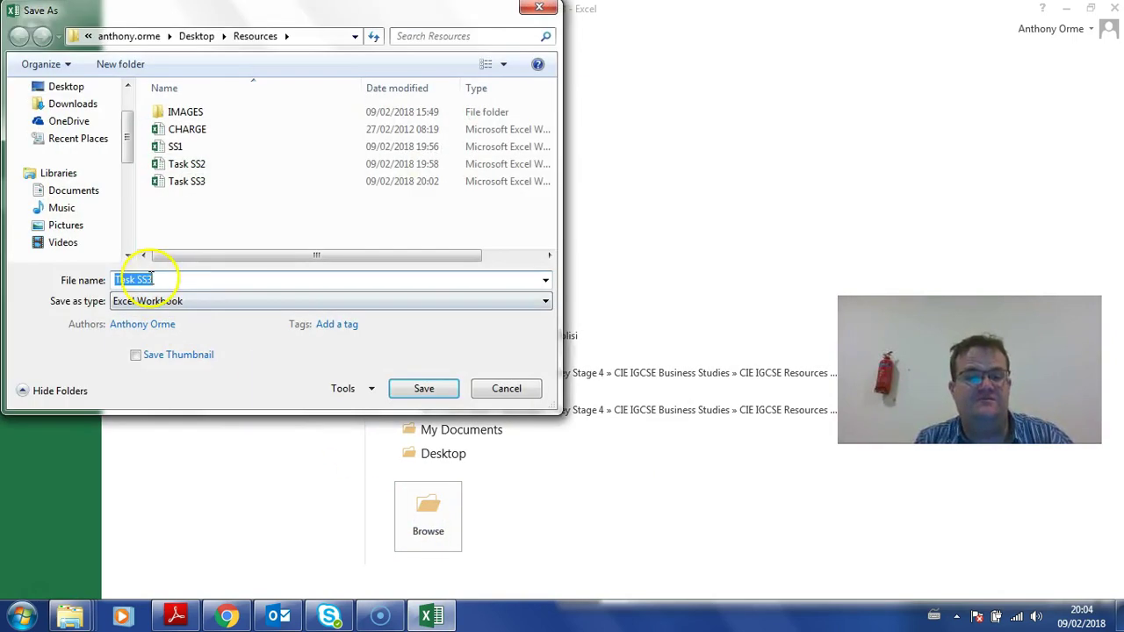
{"action": "key", "text": "BackSpace"}
{"action": "type", "text": "4"}
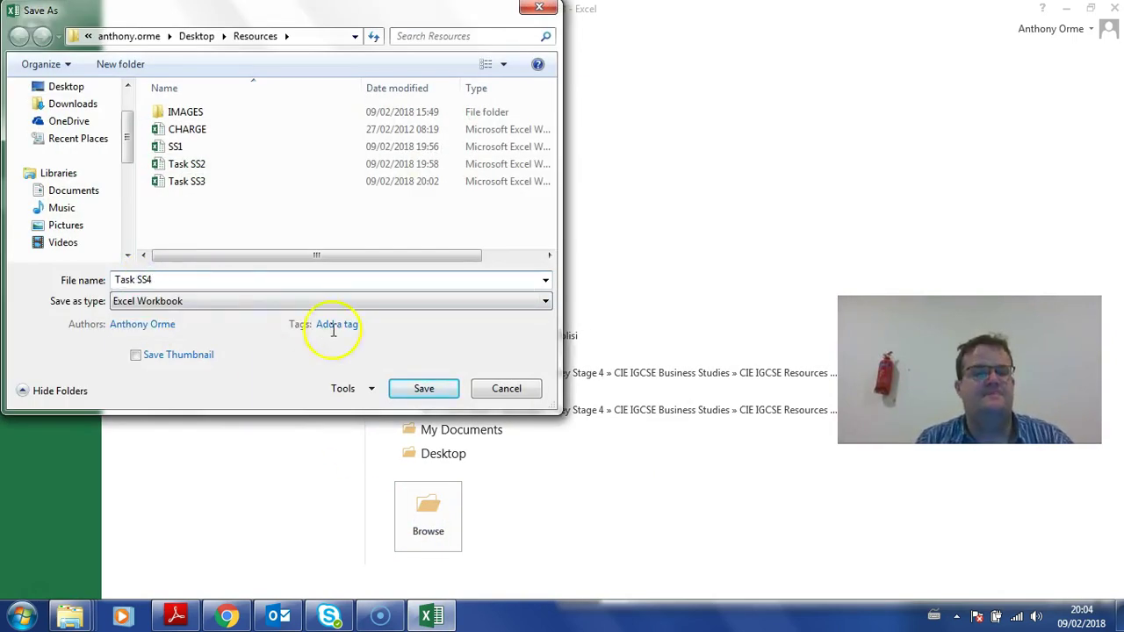
{"action": "left_click", "coordinate": [425, 389]}
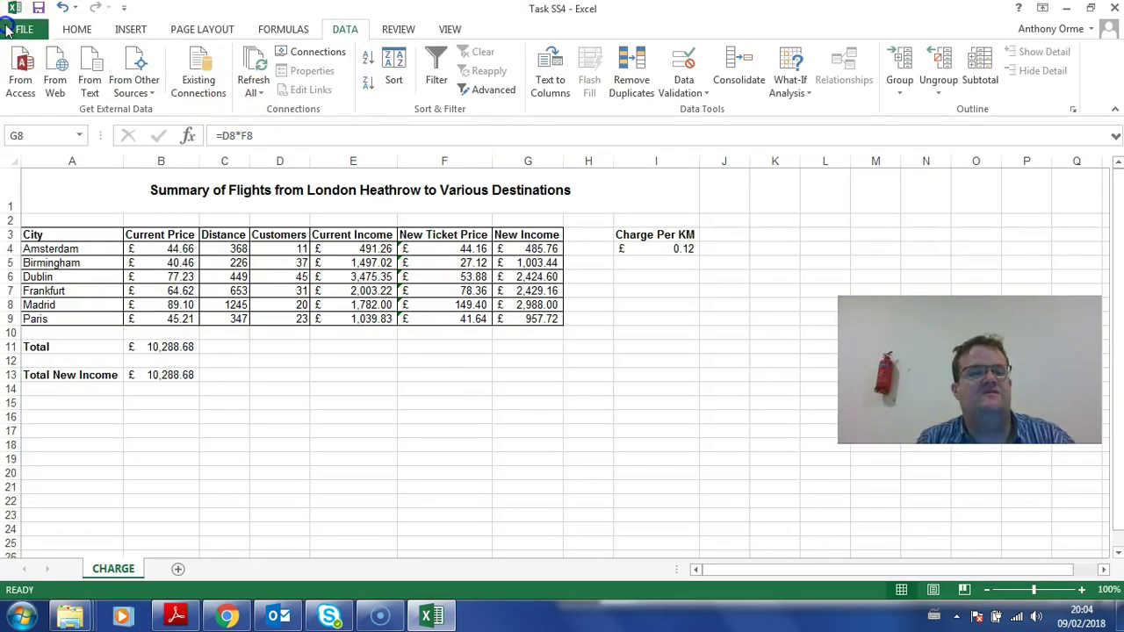
Step: Print the CHARGE sheet showing its calculated values
{"action": "left_click", "coordinate": [23, 30]}
{"action": "left_click", "coordinate": [32, 227]}
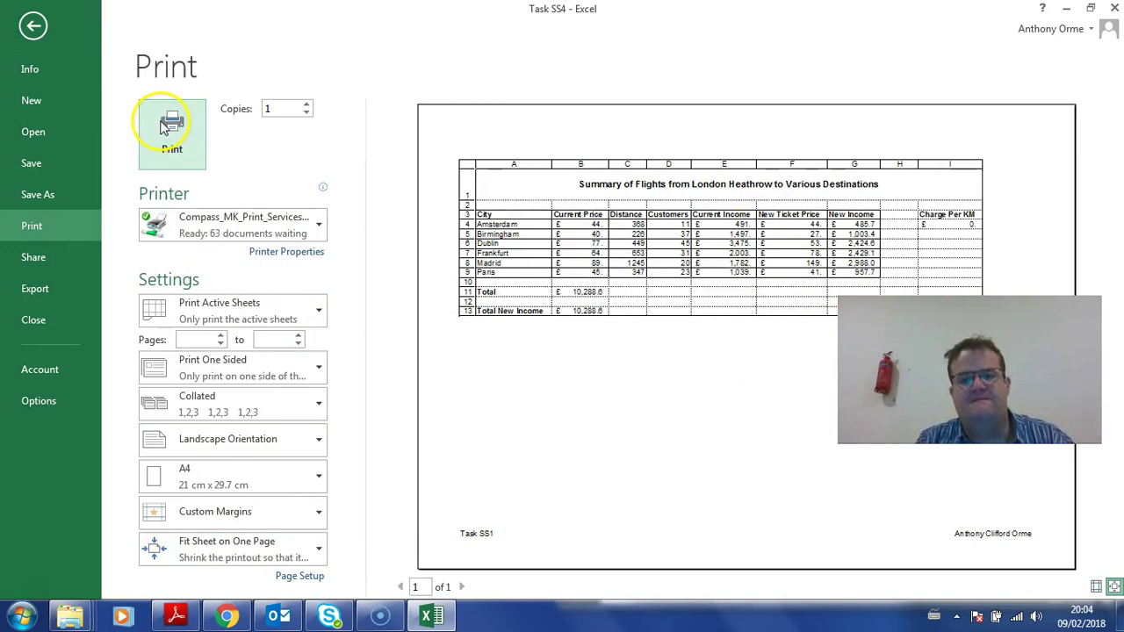
{"action": "left_click", "coordinate": [32, 25]}
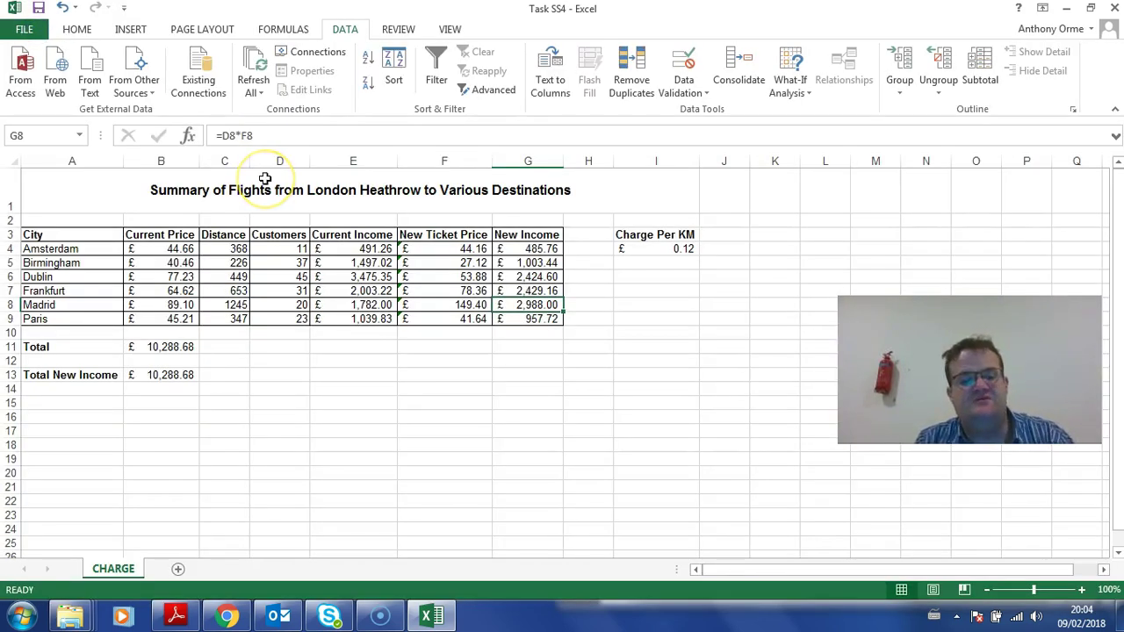